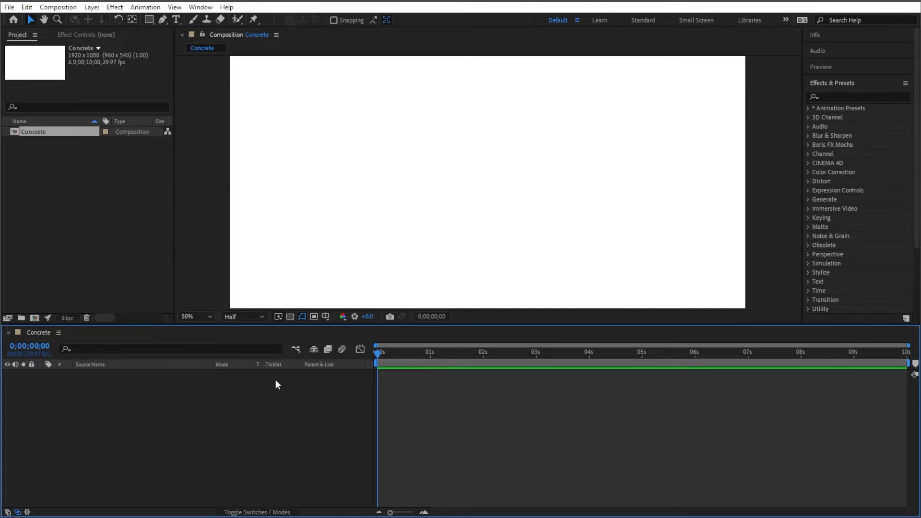
- Create a new solid layer named "Concrete Texture" with the colour C6C6C6
right_click(213, 387)
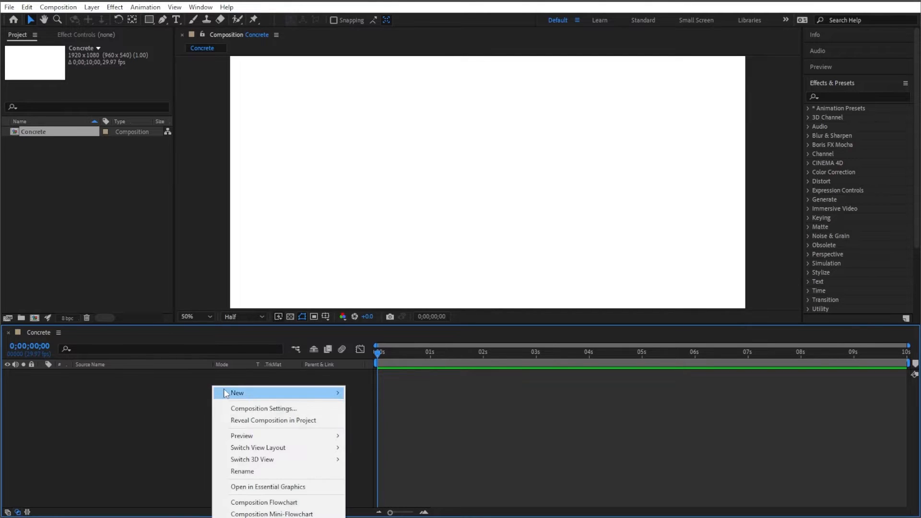
right_click(210, 387)
mouse_move(288, 393)
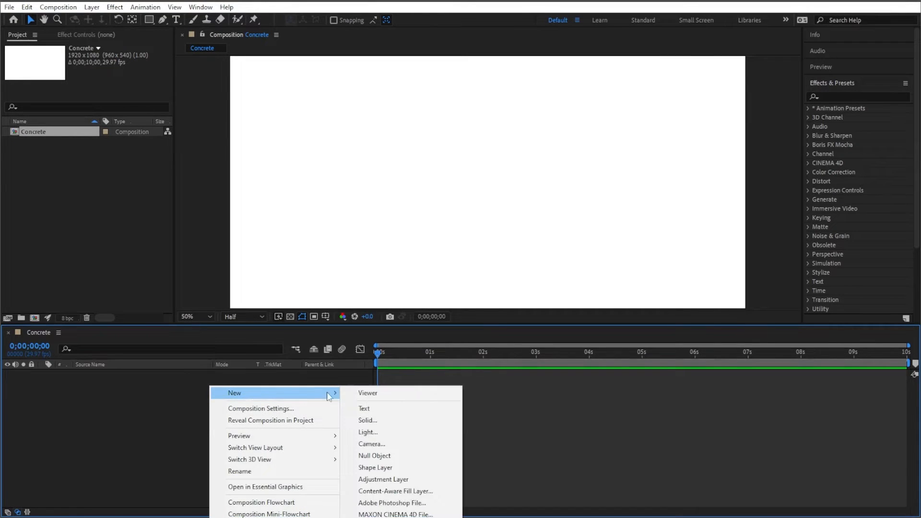
click(368, 421)
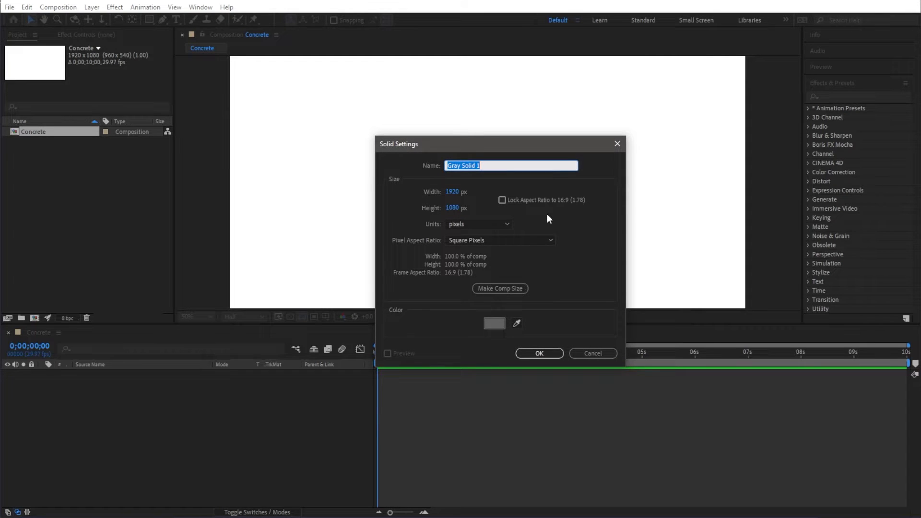
text(Concrete Texture)
click(494, 323)
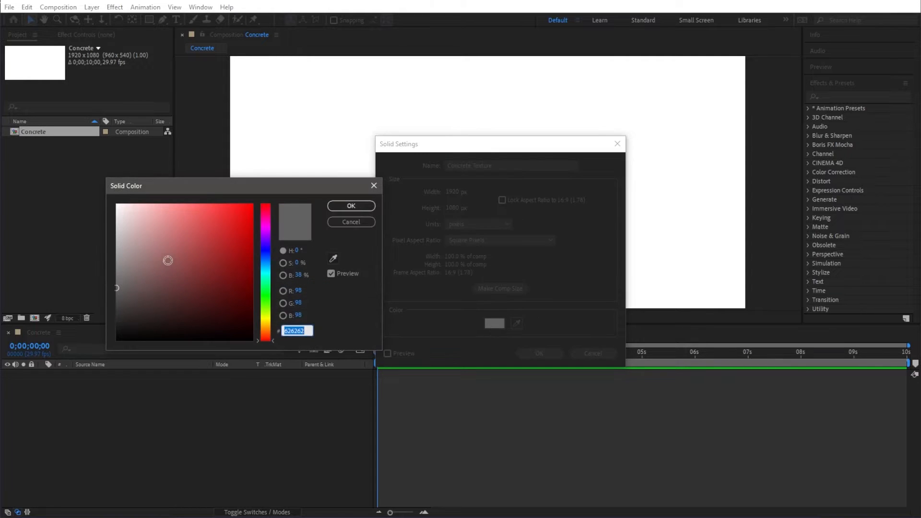
text(C6C6C6)
key(Tab)
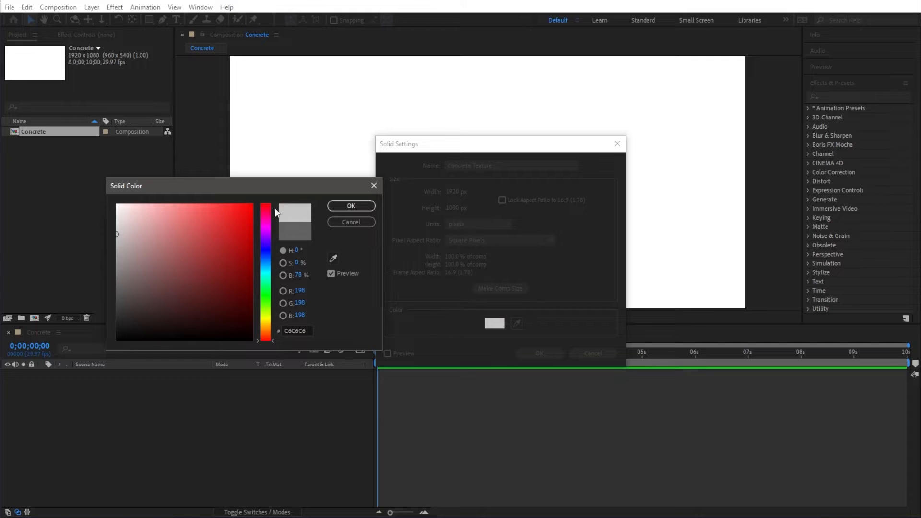
click(351, 205)
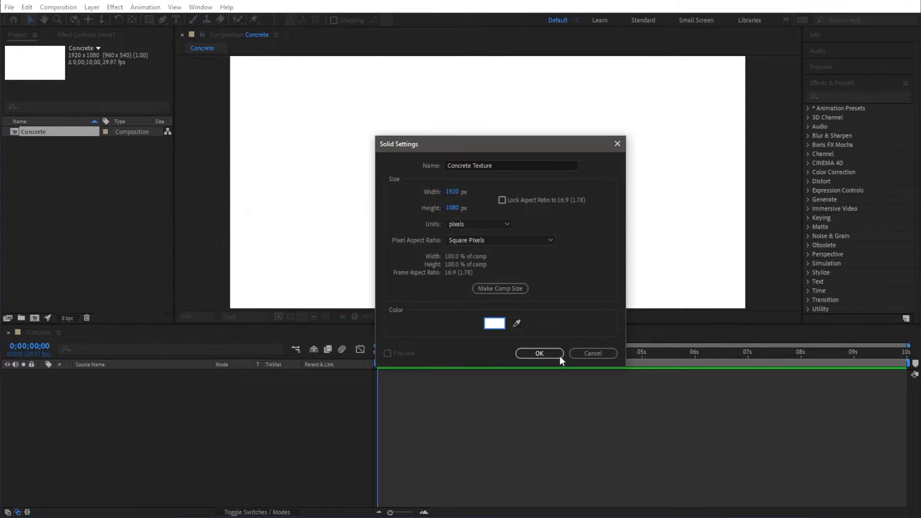
click(560, 357)
- Apply the Fractal Noise effect to the Concrete Texture layer
click(189, 398)
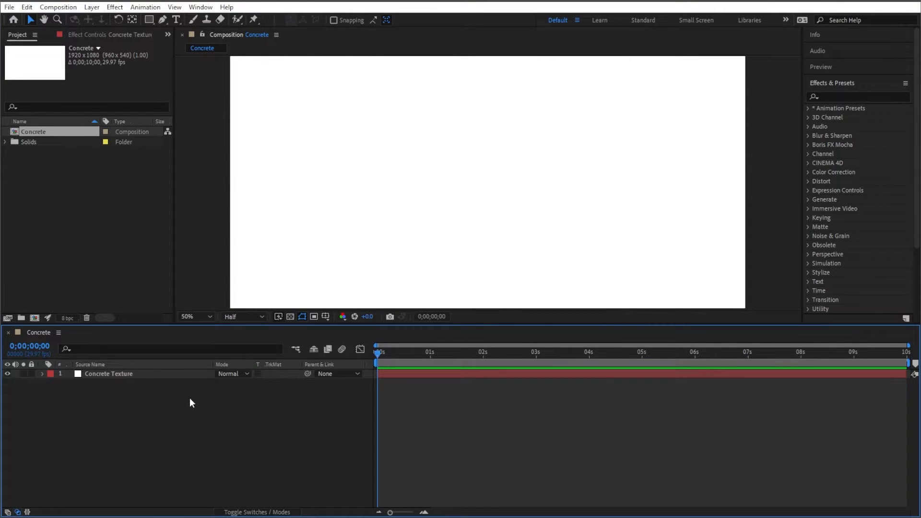
click(145, 371)
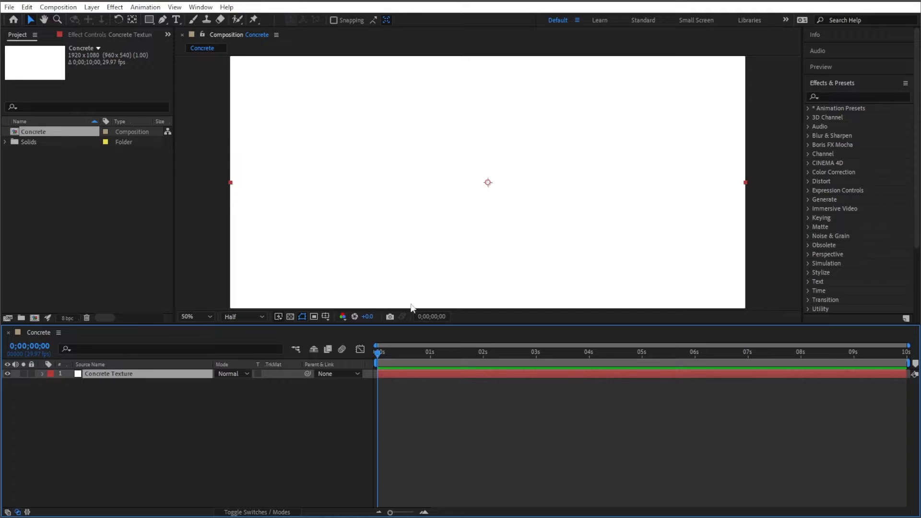
click(846, 97)
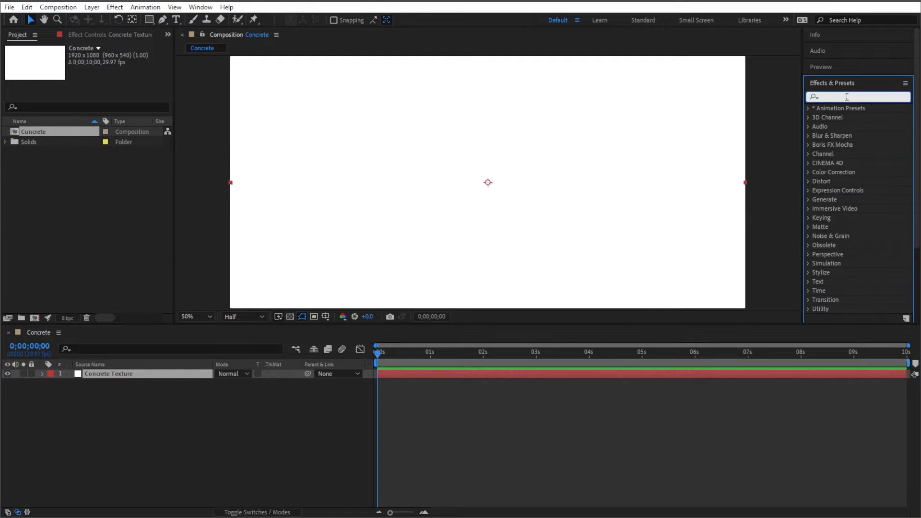
text(fr)
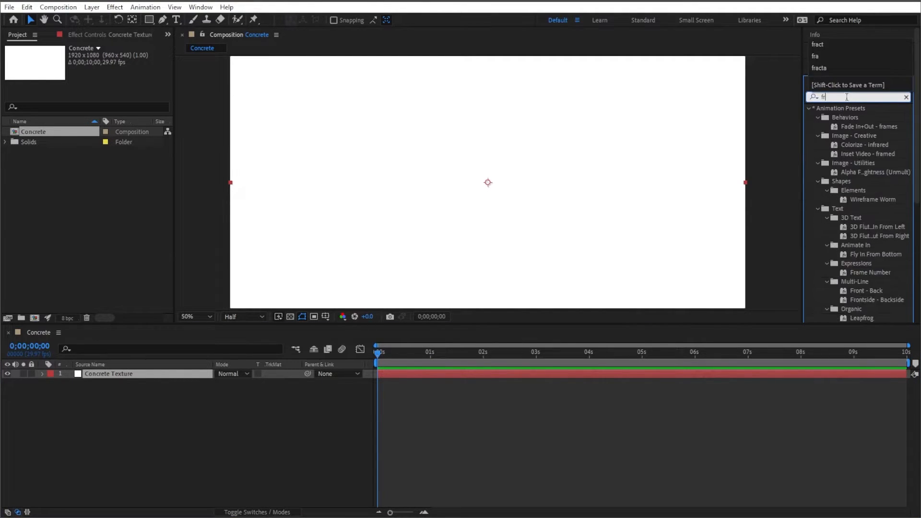
text(actal noise)
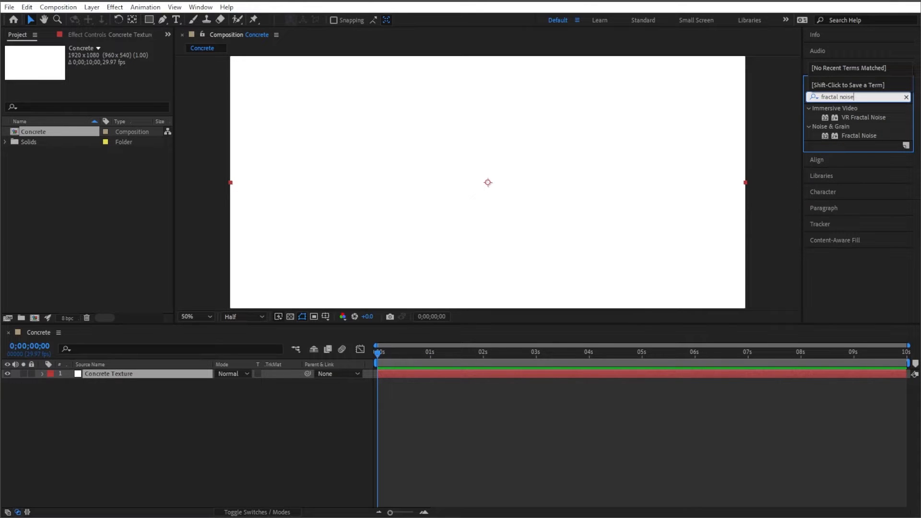
double_click(852, 136)
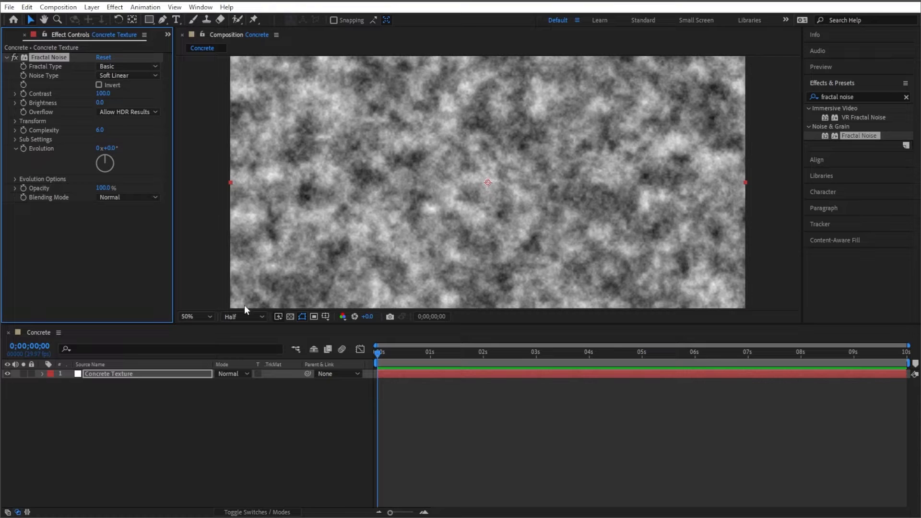
- Fit the composition in the viewer and set the Fractal Noise type to Rocky
click(210, 317)
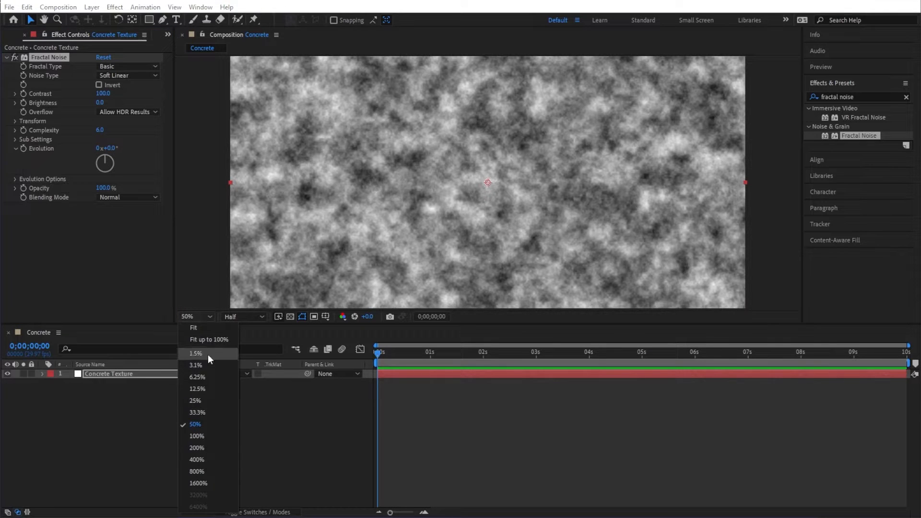
click(209, 340)
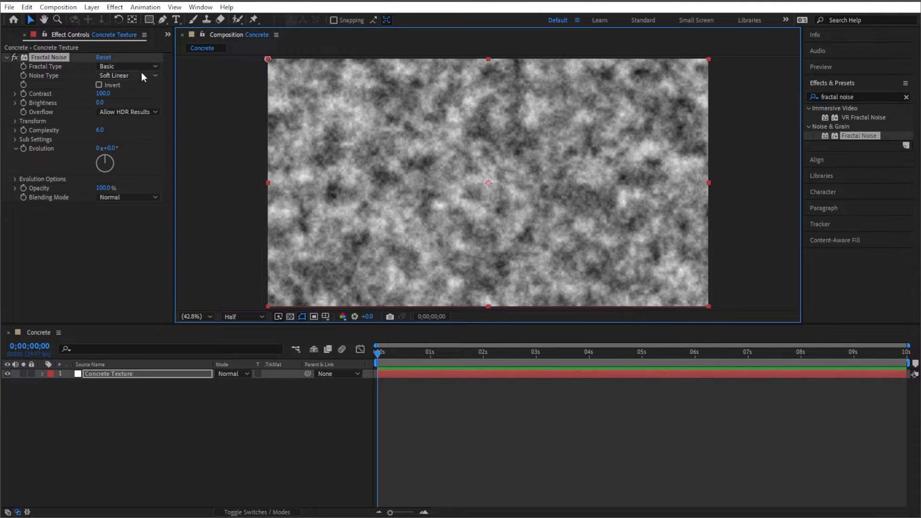
click(152, 68)
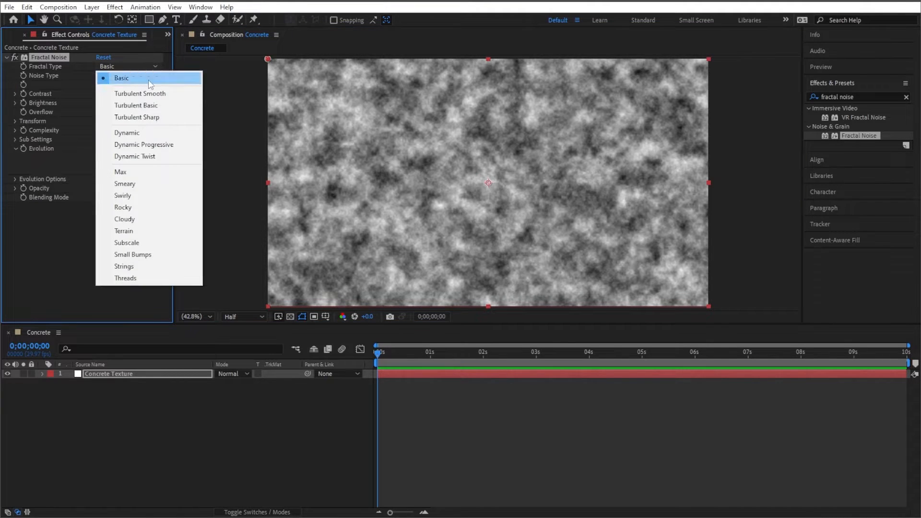
click(128, 207)
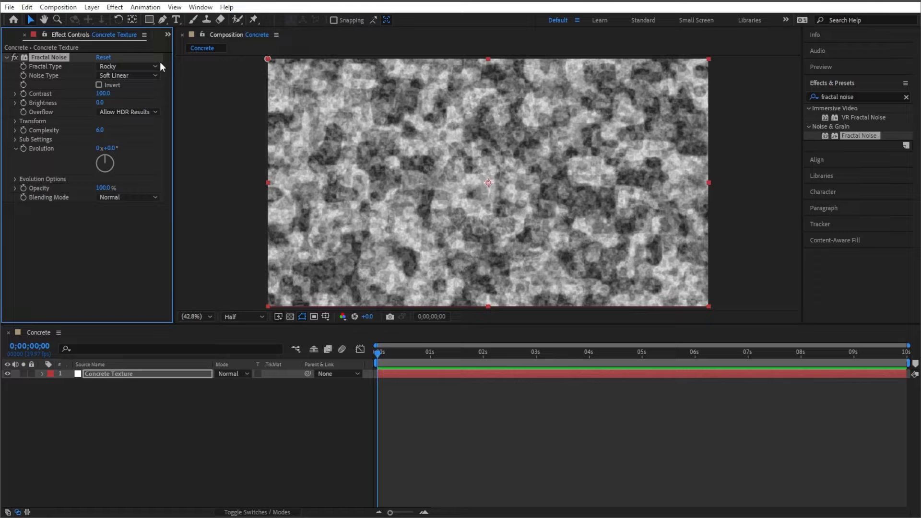
- Change the Fractal Noise type to Turbulent Smooth
click(157, 66)
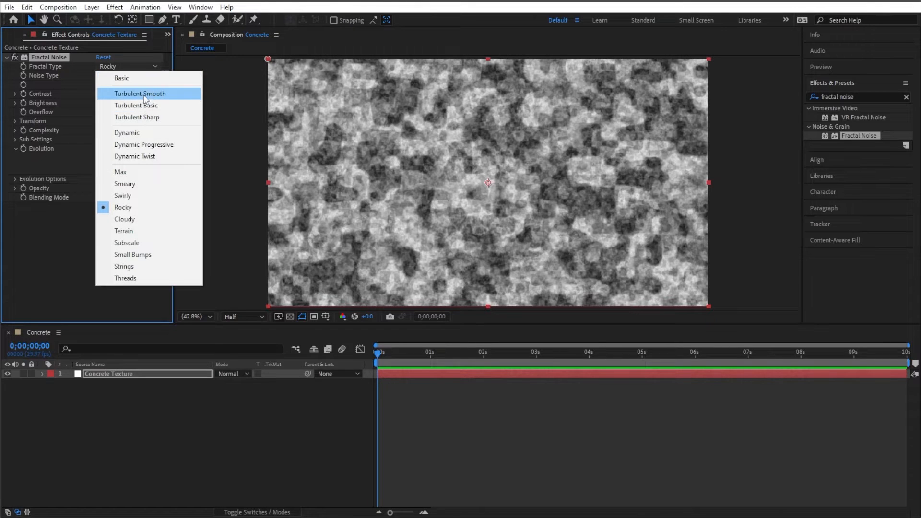
click(145, 94)
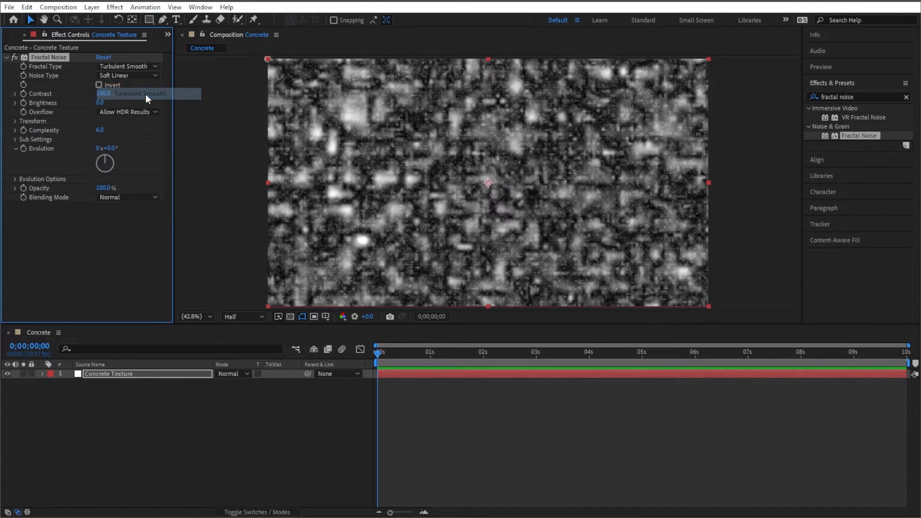
click(154, 66)
click(89, 229)
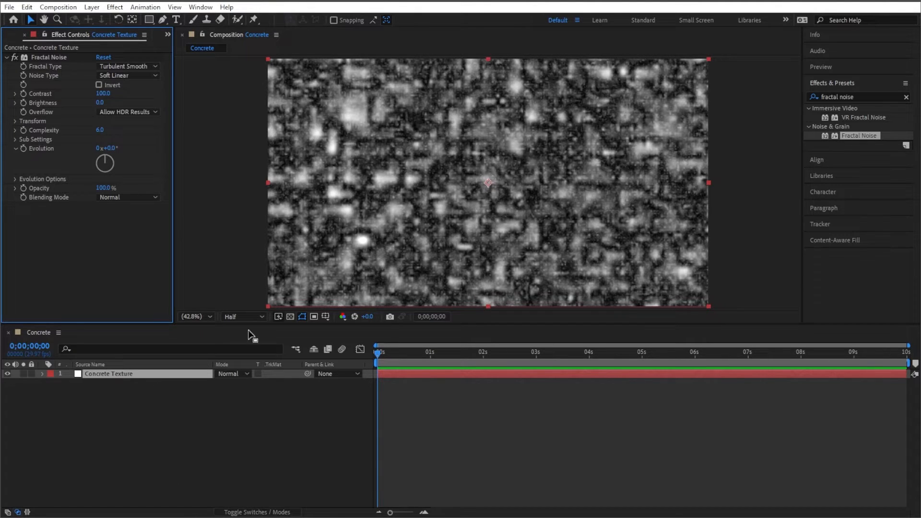
- Add a new adjustment layer to the composition
right_click(156, 399)
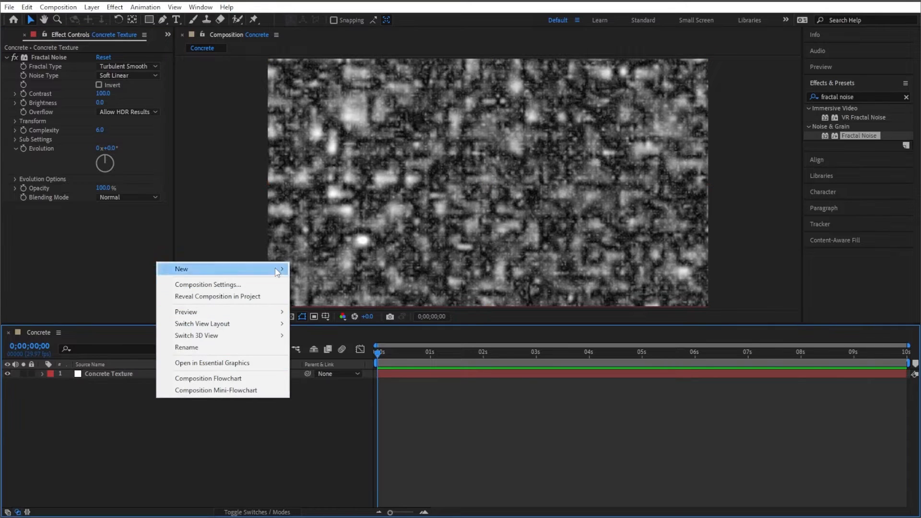
mouse_move(276, 269)
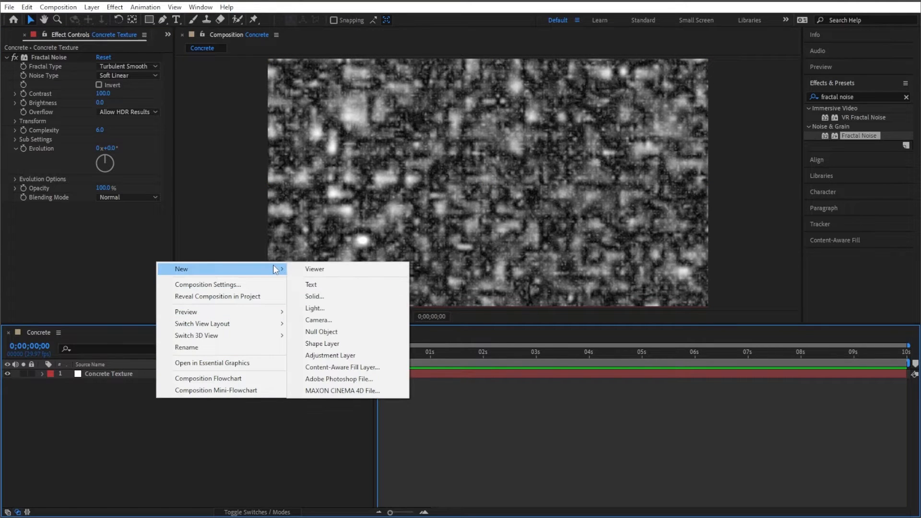
click(330, 356)
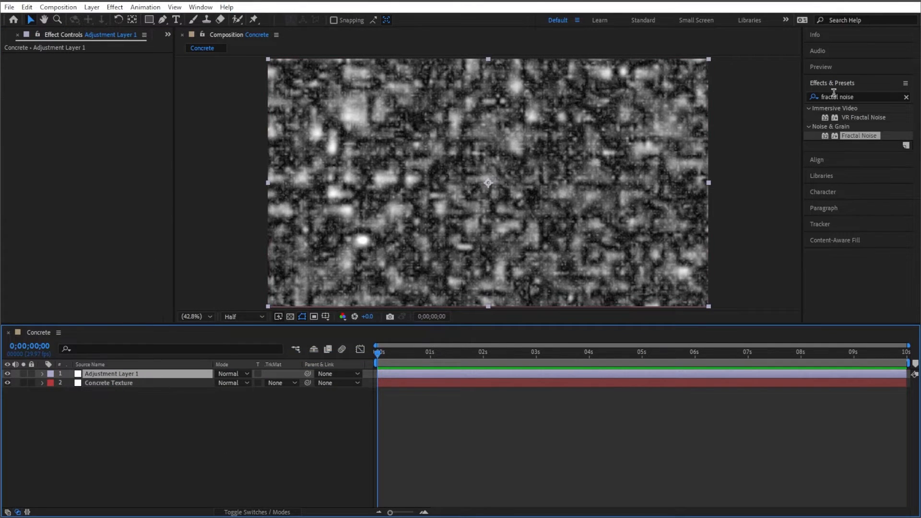
- Apply the Emboss effect to the adjustment layer
click(863, 94)
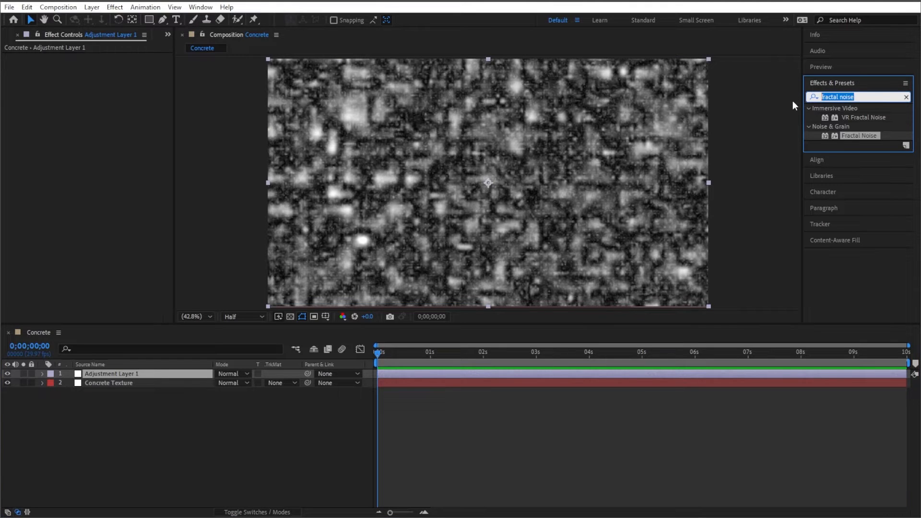
text(emboss)
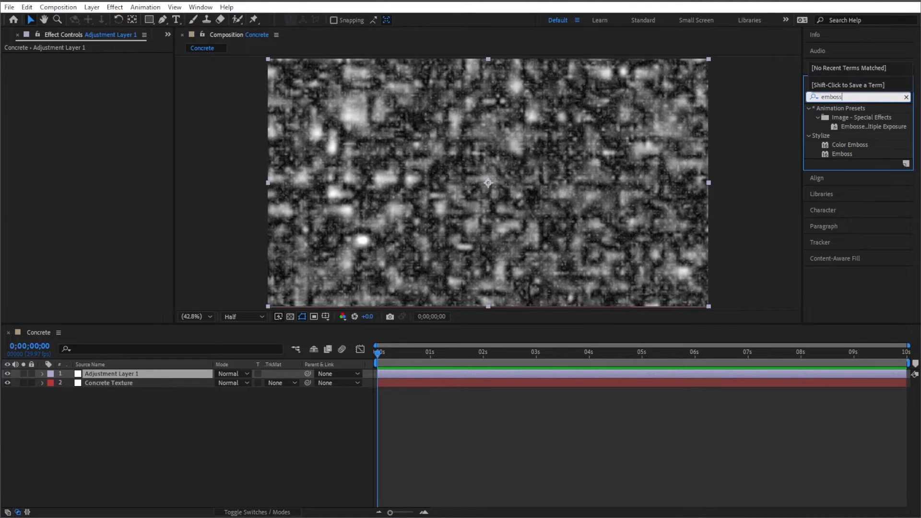
double_click(845, 155)
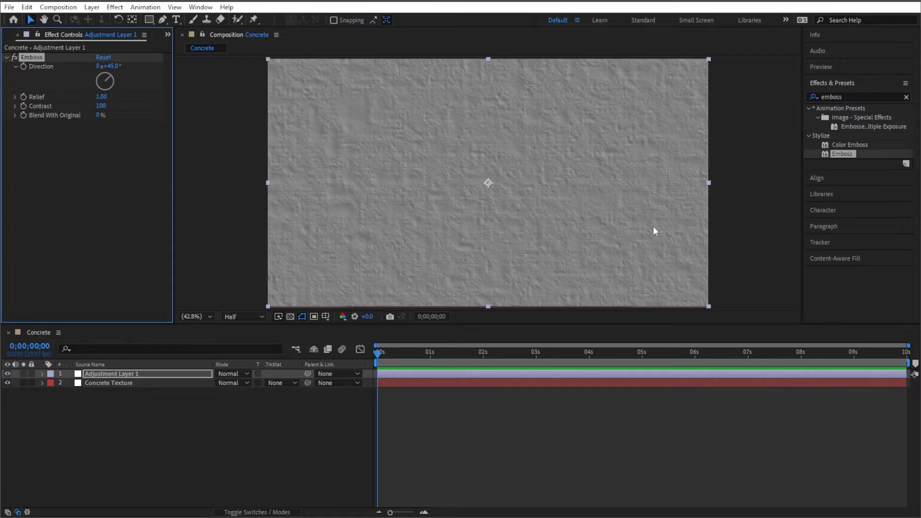
- Set the Emboss relief on the adjustment layer to 2.50
click(152, 383)
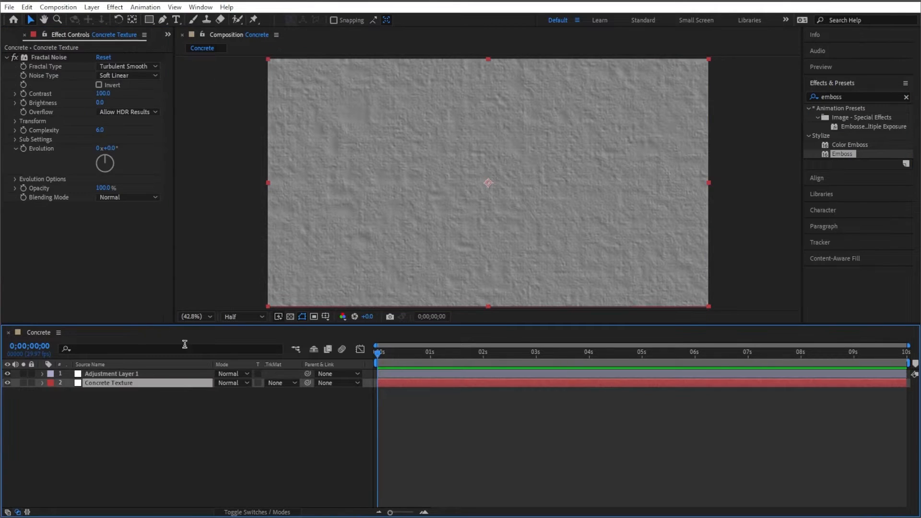
click(168, 375)
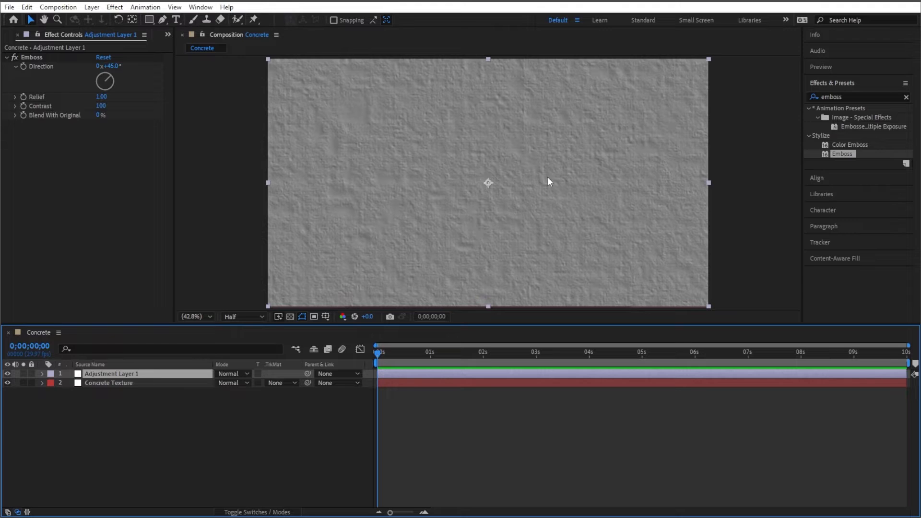
drag(102, 96, 106, 96)
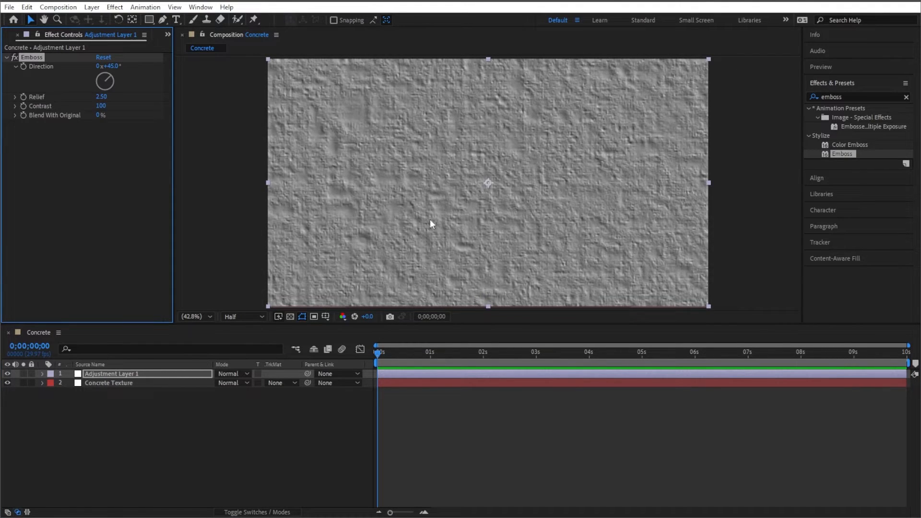
- Switch the Concrete Texture layer's Fractal Noise type to Rocky
click(154, 408)
click(132, 383)
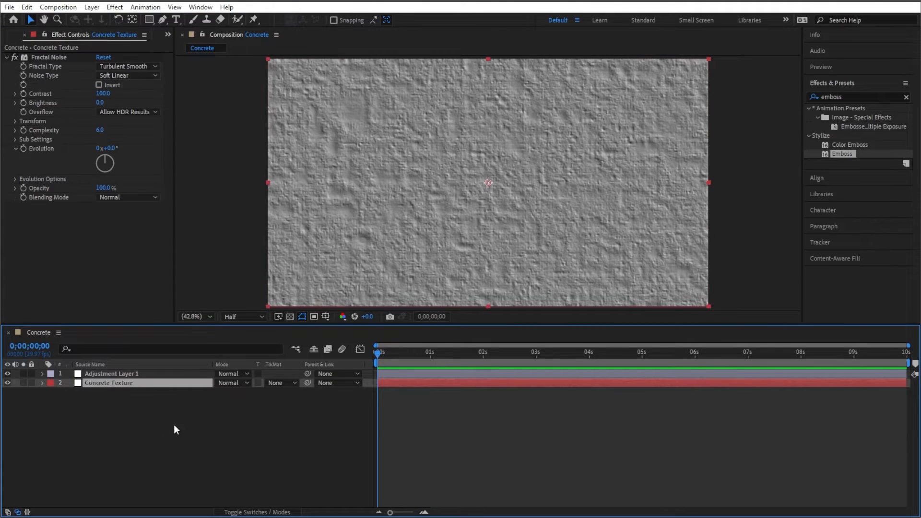
click(155, 66)
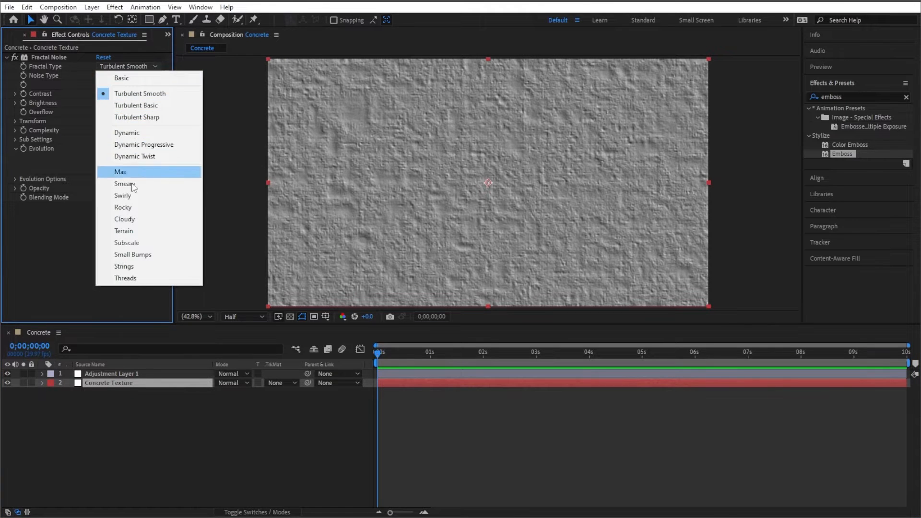
click(128, 207)
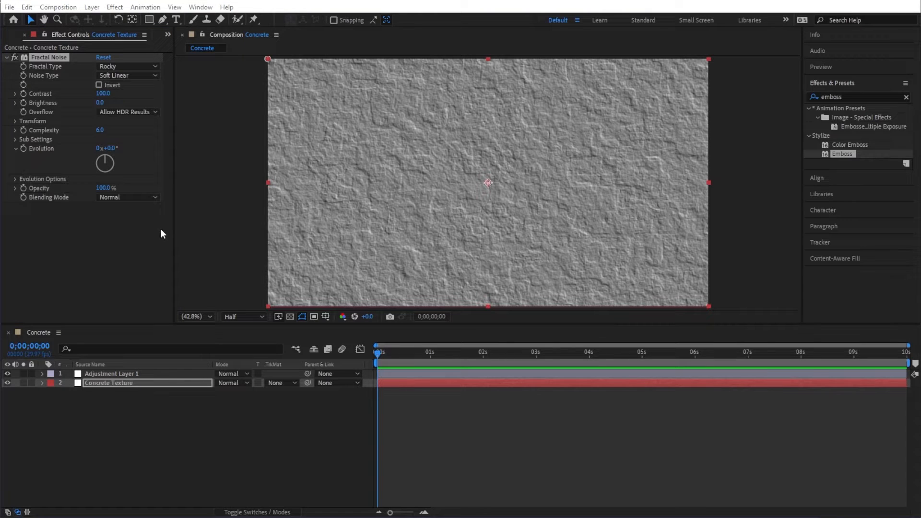
- Set the Fractal Noise Transform scale to 50
click(13, 122)
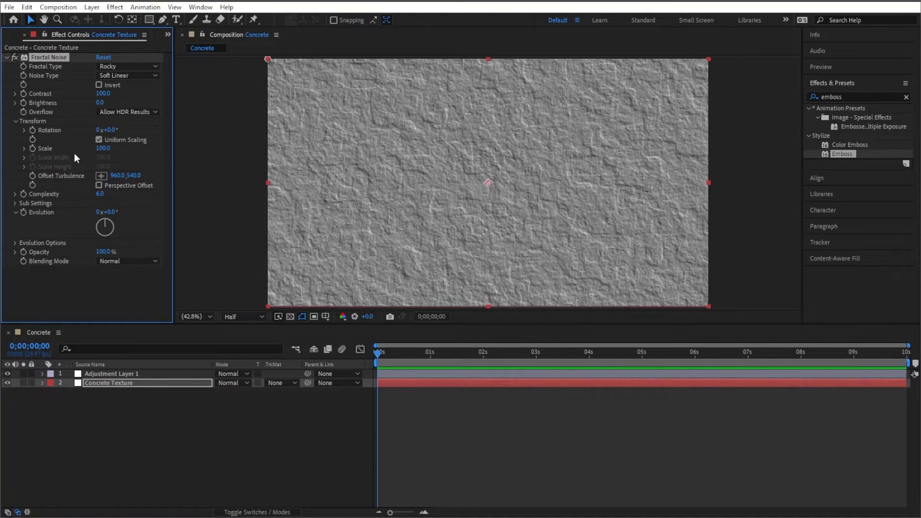
click(24, 149)
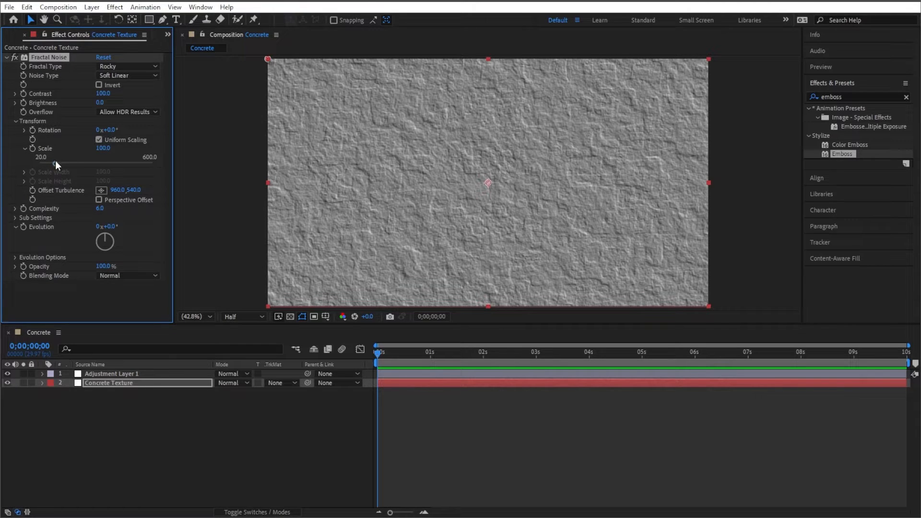
drag(57, 163, 43, 165)
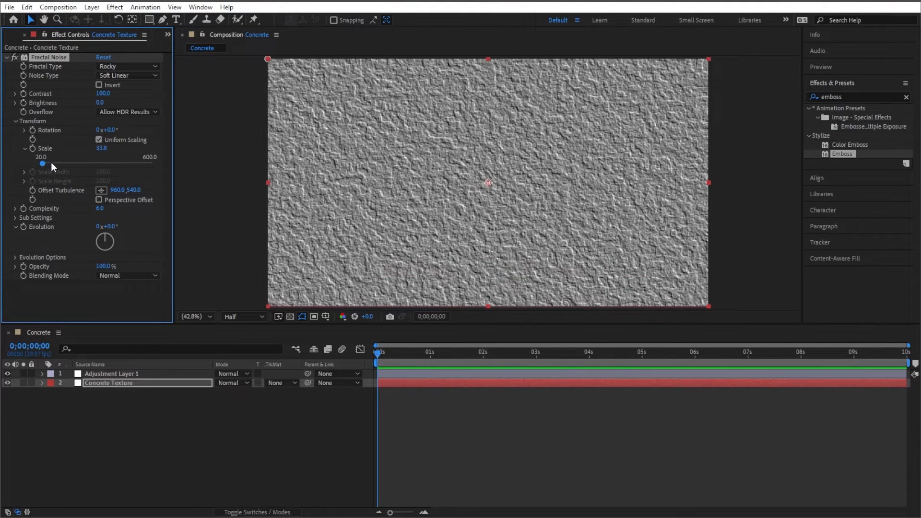
click(100, 148)
text(50)
click(111, 312)
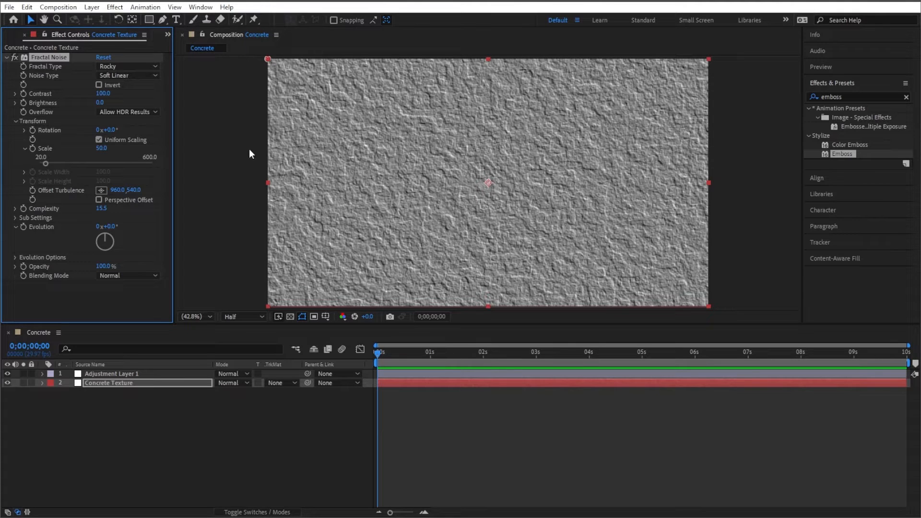
- Expand the Fractal Noise Sub Settings and set Sub Influence to about 96%
click(15, 217)
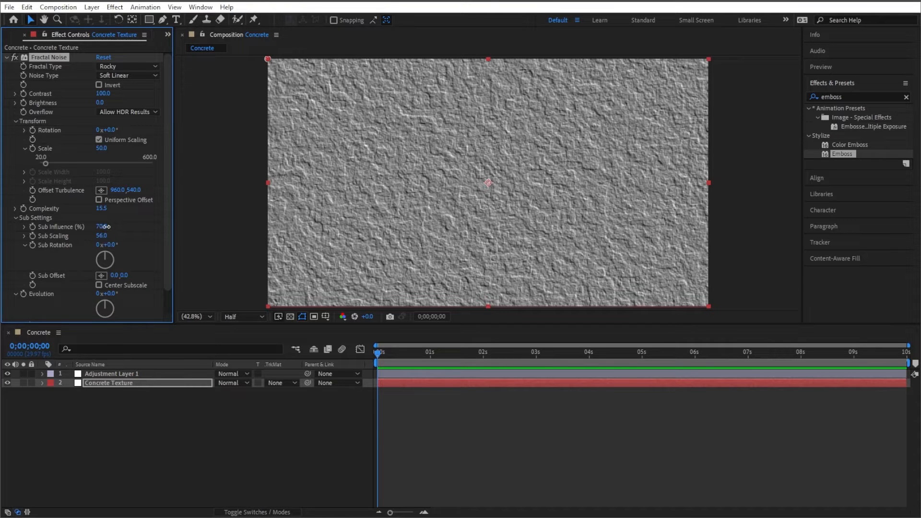
drag(105, 226, 189, 234)
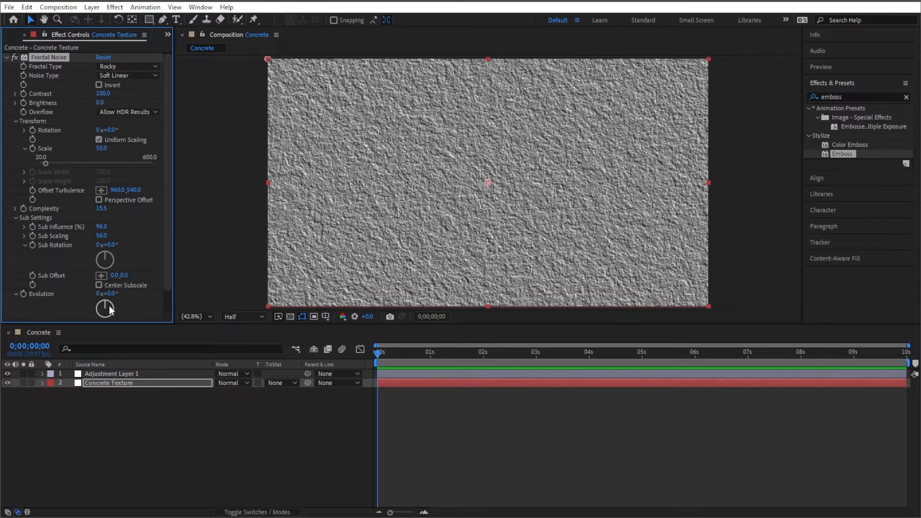
- Switch the composition preview resolution to Full
click(243, 317)
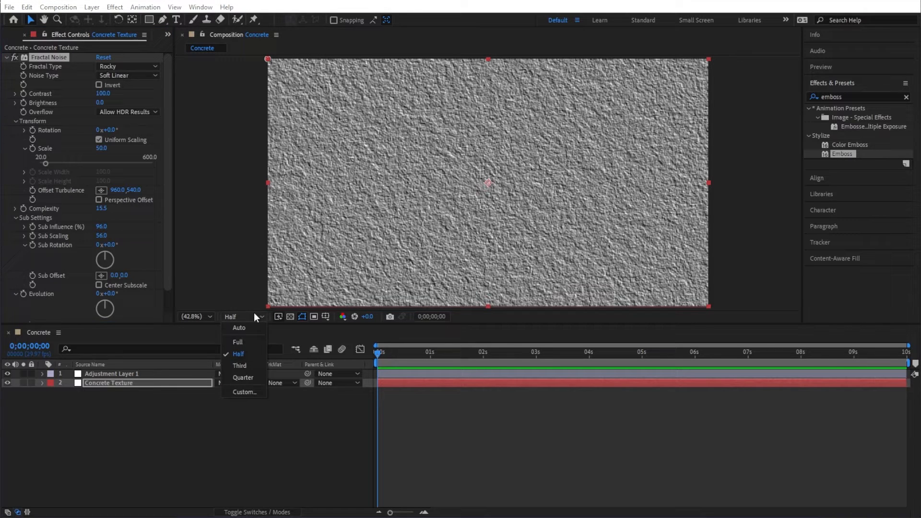
click(246, 345)
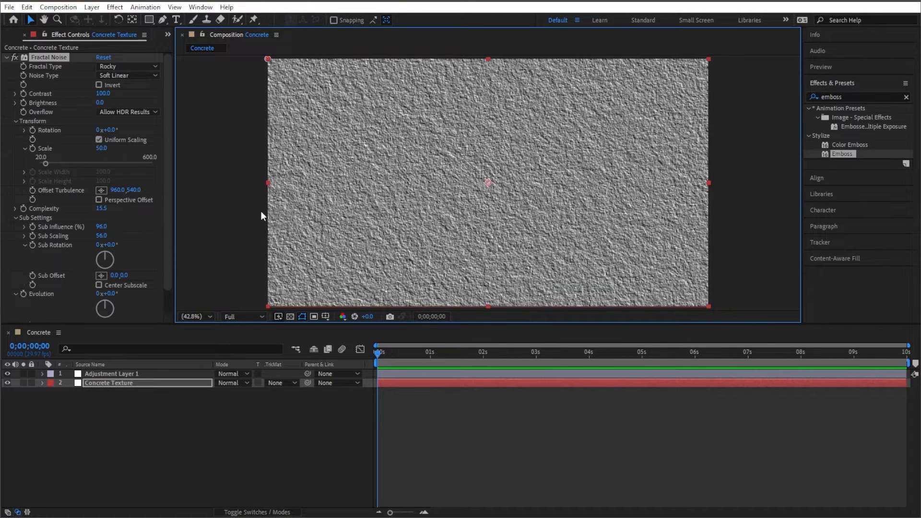
click(246, 213)
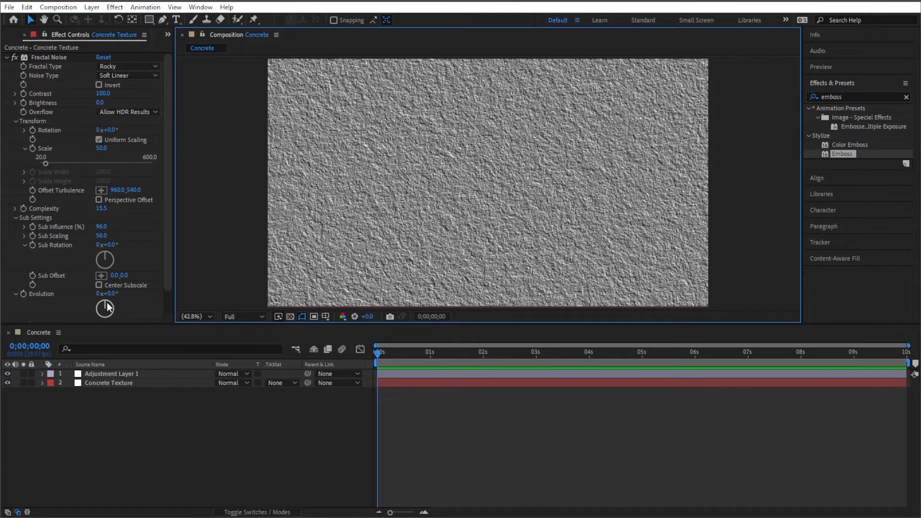
- Rotate the Fractal Noise Evolution to about 264°
drag(119, 307, 159, 281)
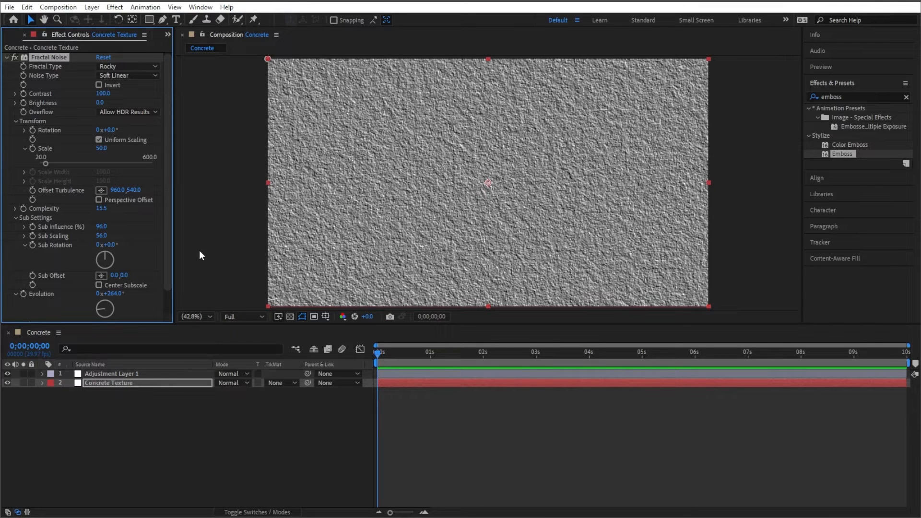
- Try the Turbulent Smooth fractal type, then switch back to Rocky
click(157, 68)
click(147, 94)
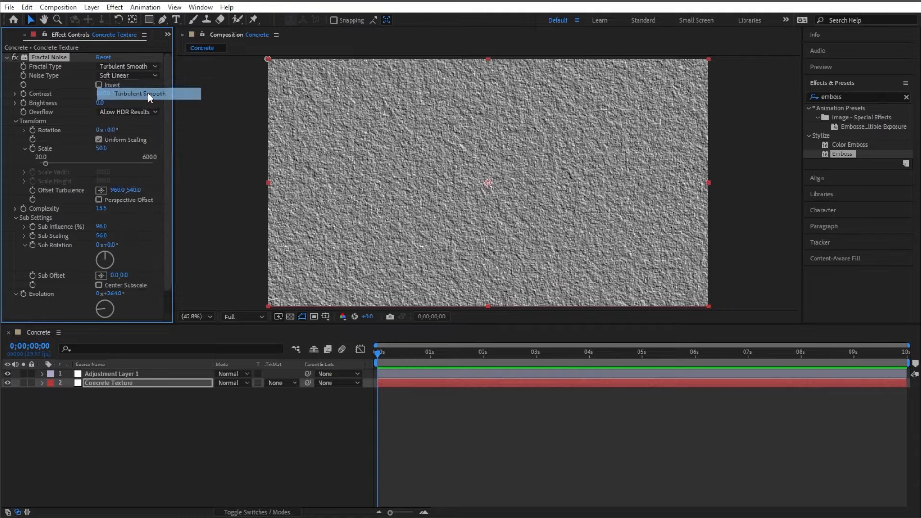
click(155, 66)
click(132, 207)
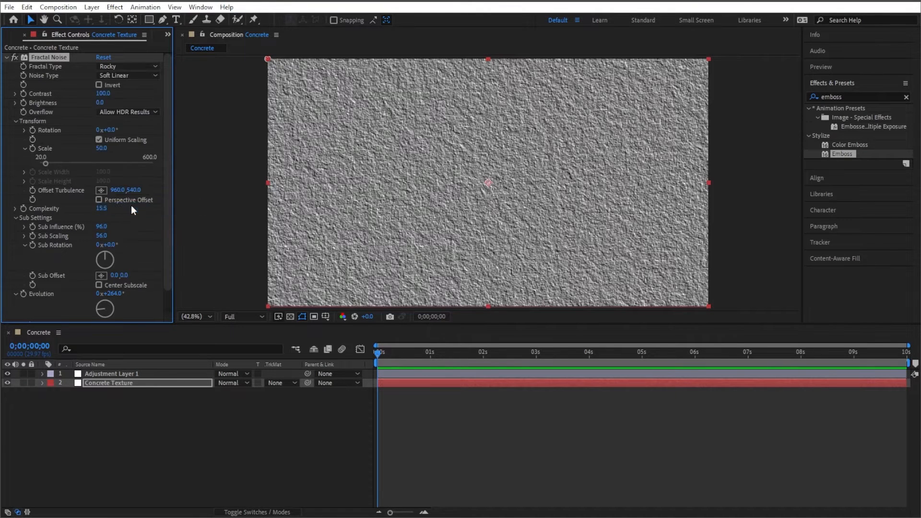
- Switch the fractal type to Turbulent Smooth and set the Fractal Noise rotation to about 23°
click(154, 66)
click(140, 91)
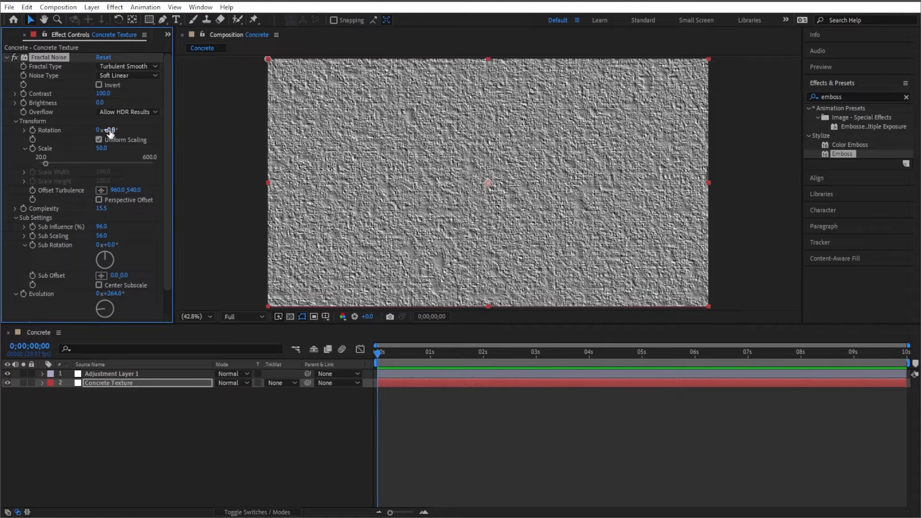
drag(107, 130, 123, 134)
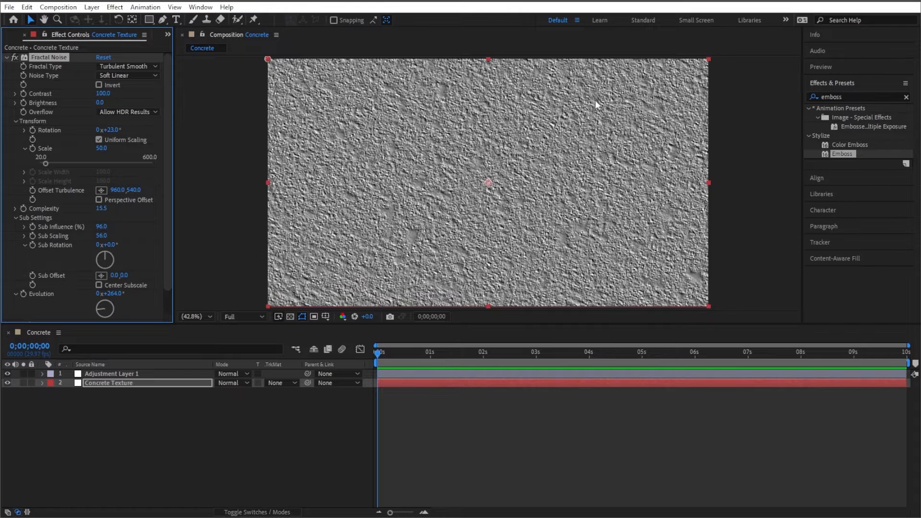
click(236, 152)
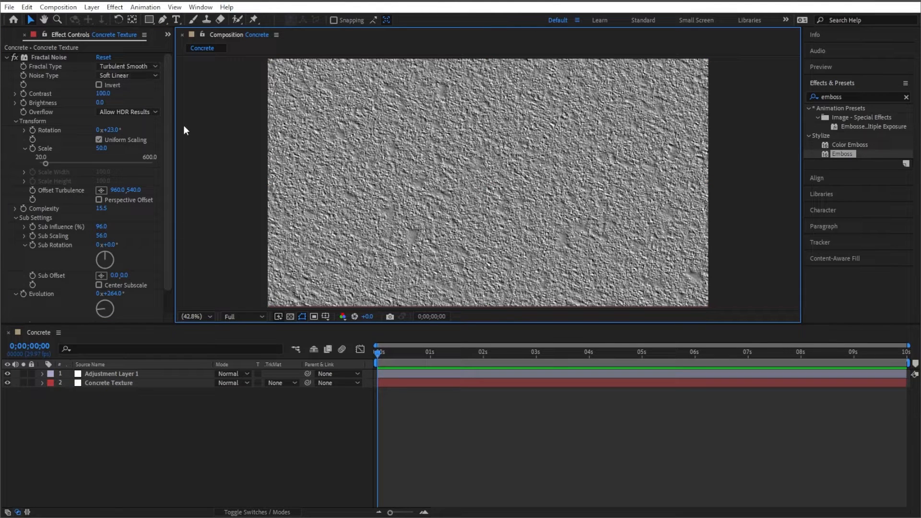
- Return the fractal type to Rocky and drag the Fractal Noise scale to about 70
click(155, 66)
click(143, 203)
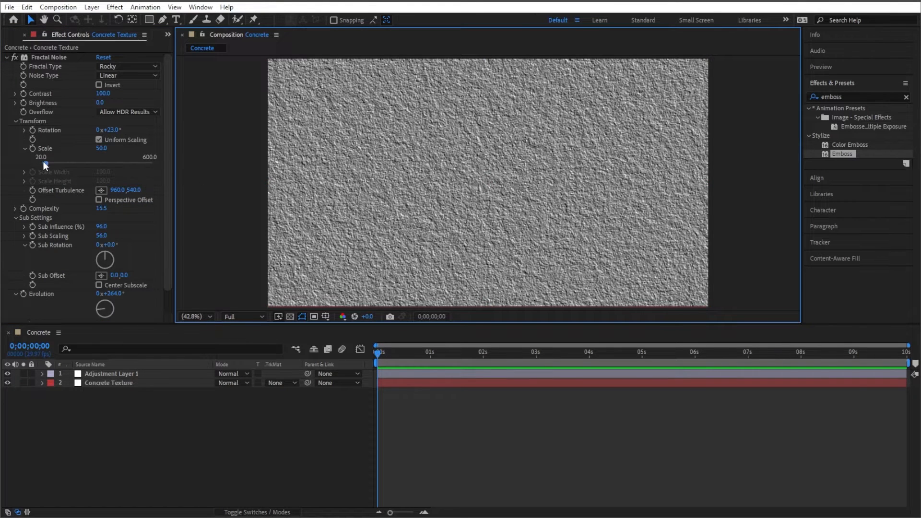
drag(43, 161, 50, 162)
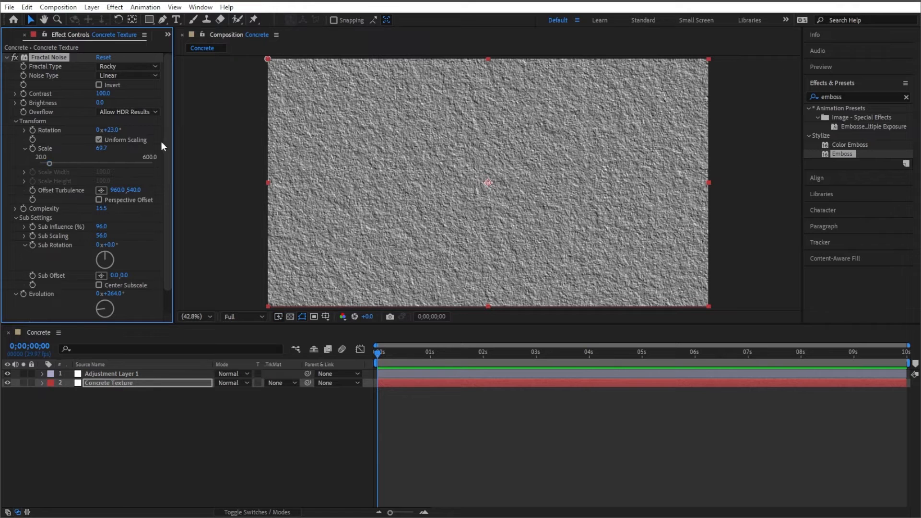
- Select the adjustment layer and set its Emboss relief to 2.00
click(130, 375)
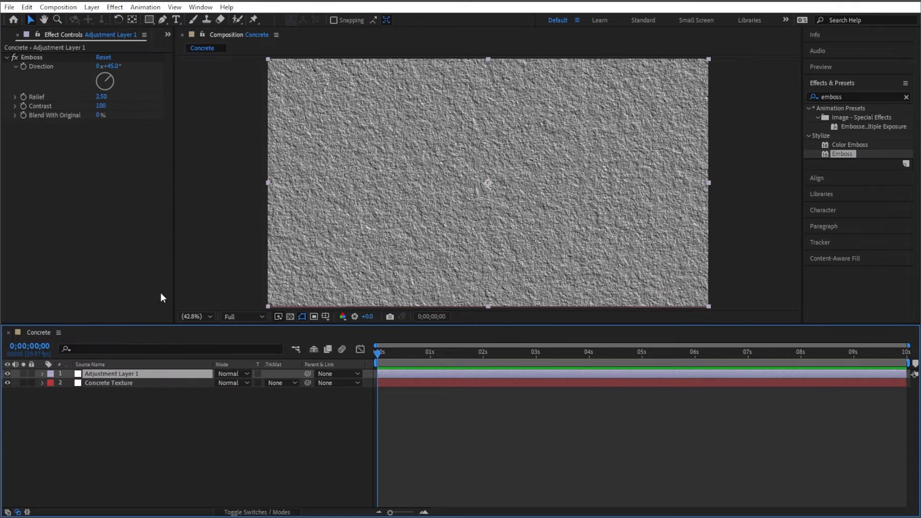
drag(101, 97, 81, 106)
click(99, 97)
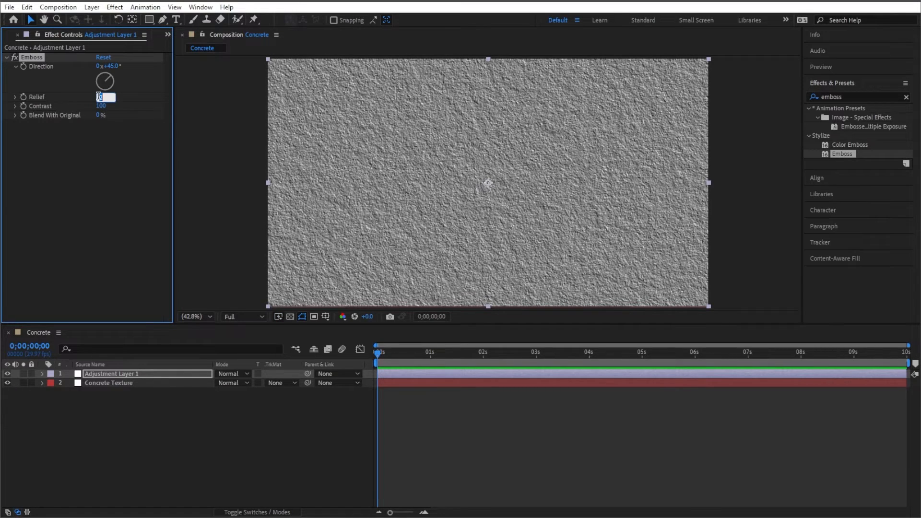
text(1)
click(120, 187)
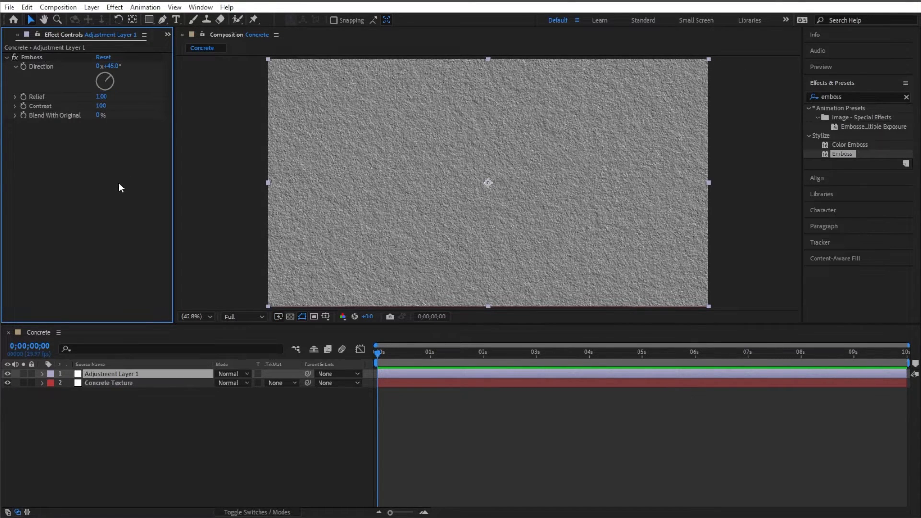
click(101, 97)
text(2)
click(136, 156)
- Try lowering the Emboss contrast, then set it back to 100
drag(101, 105, 65, 113)
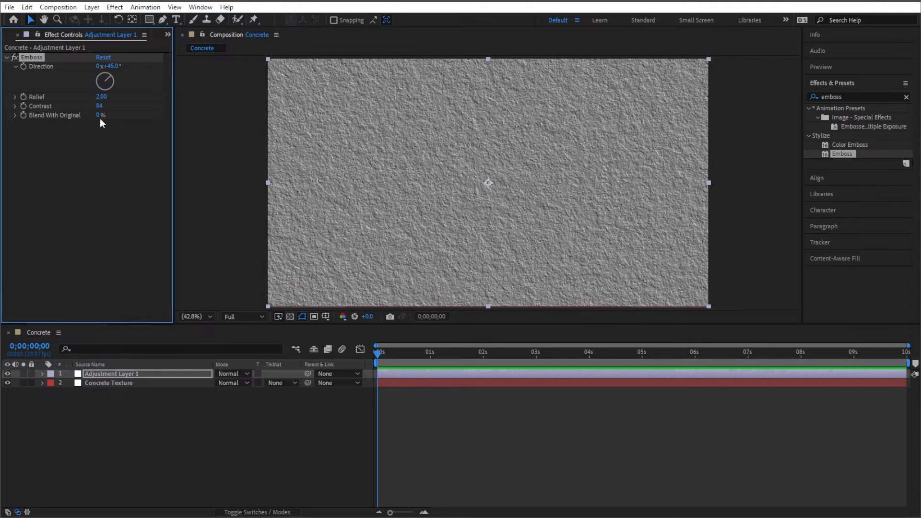
click(99, 106)
text(100)
click(111, 205)
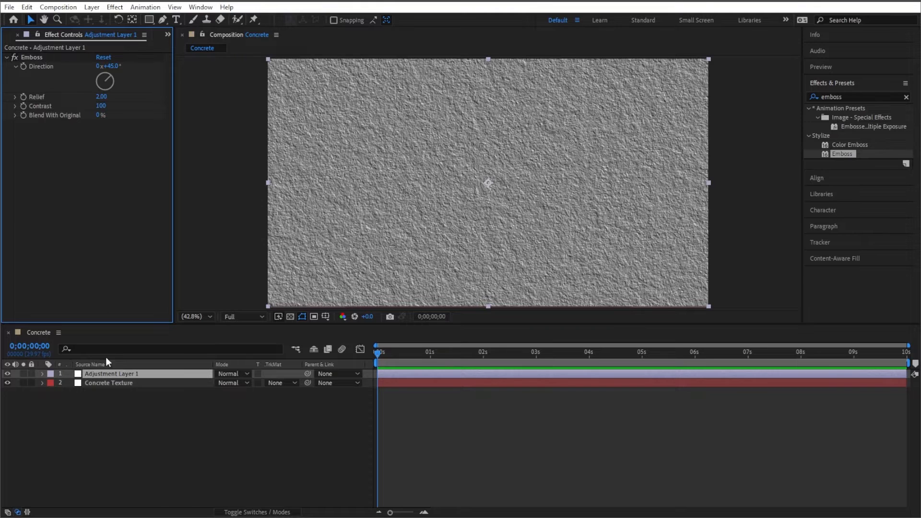
- Set the Concrete Texture layer's Fractal Noise scale to 100
click(124, 384)
click(105, 149)
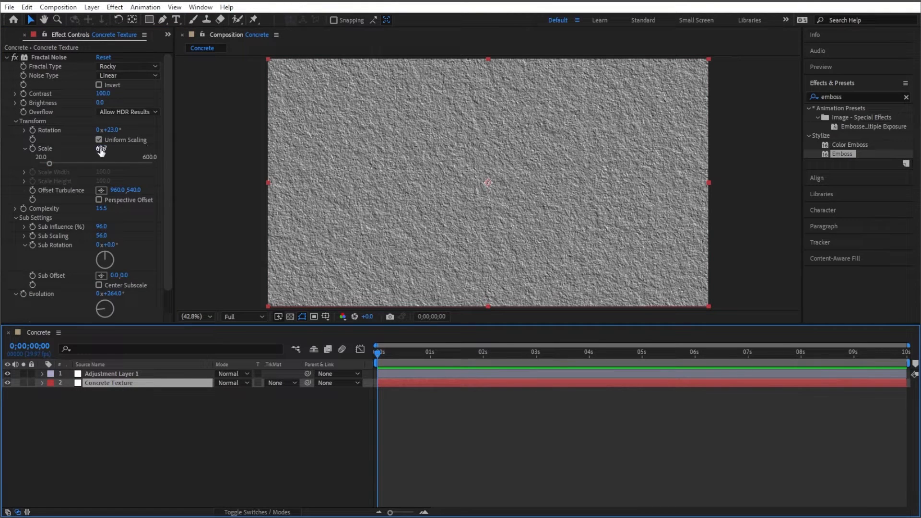
text(100)
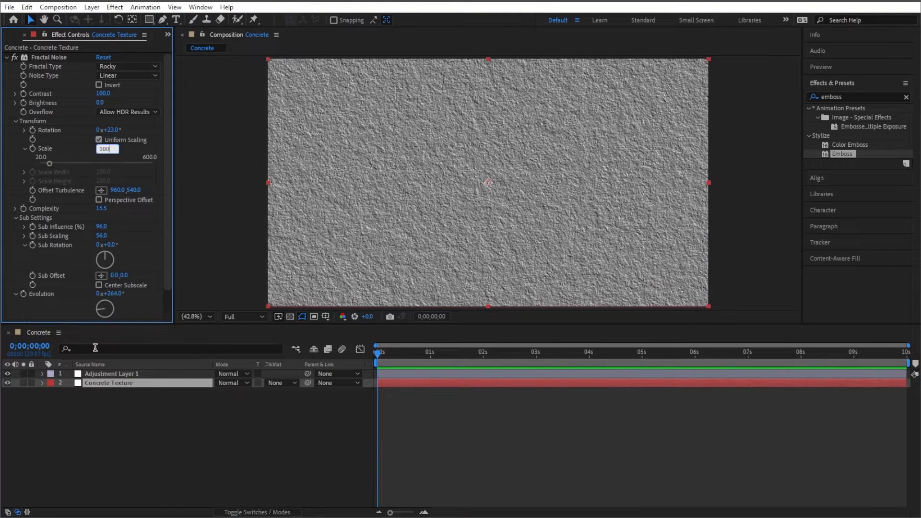
key(Return)
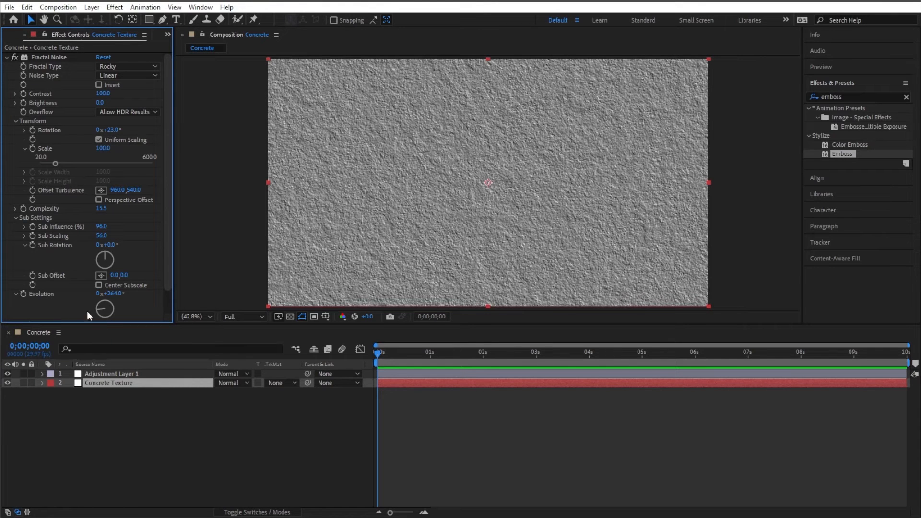
click(229, 415)
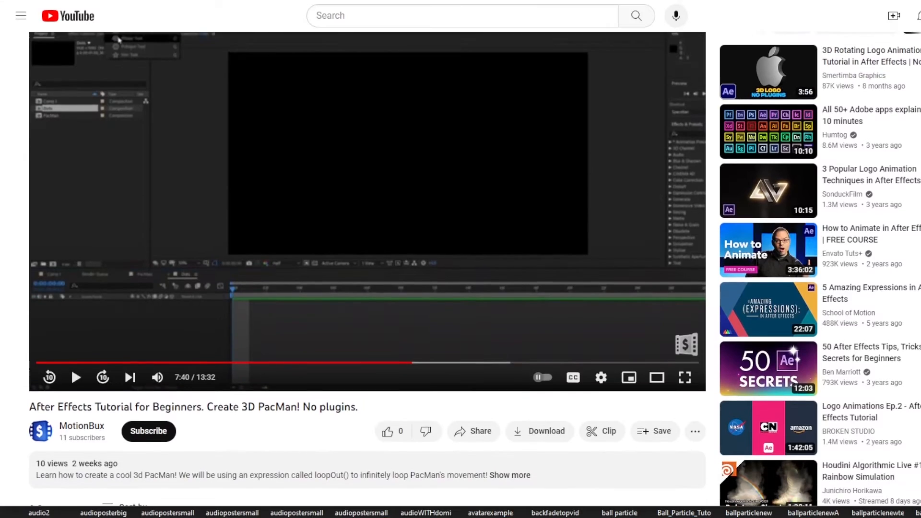
- Like the tutorial video and subscribe to the MotionBux channel
scroll(822, 262, down, 2)
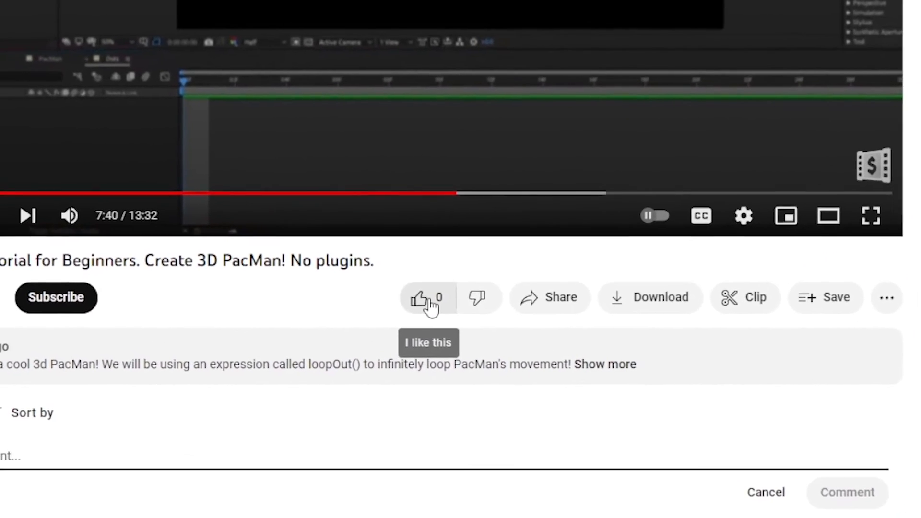
click(431, 306)
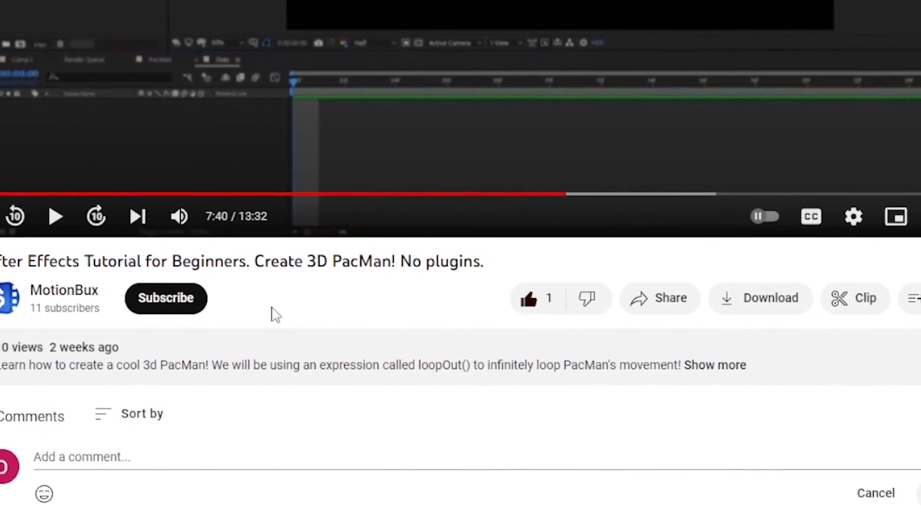
click(186, 308)
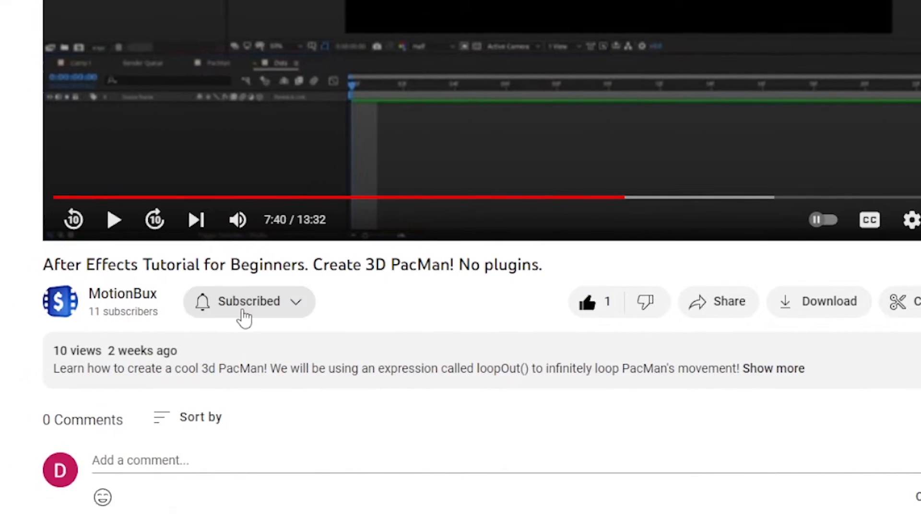
- Post the comment "This is the coolest video I have ever seen in my entire life of living on this planet we call Earth!"
scroll(350, 354, down, 2)
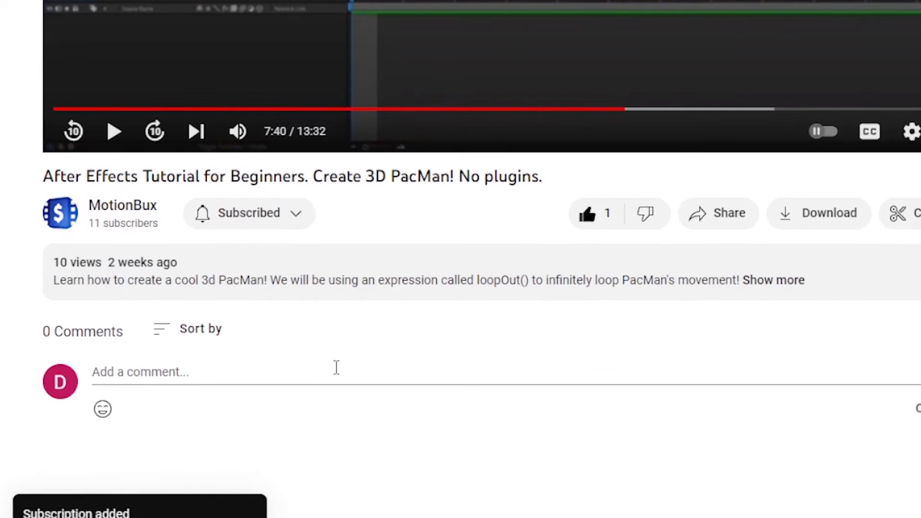
click(308, 376)
text(This is )
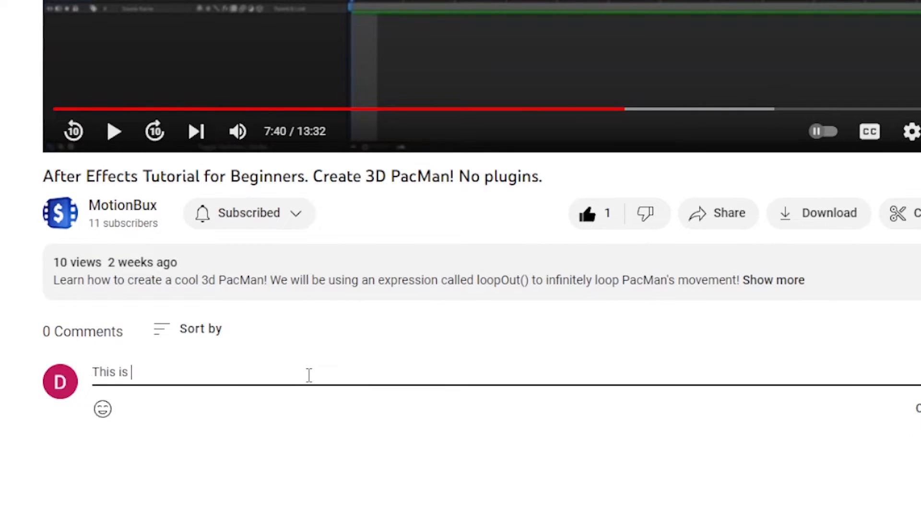
text(the coolest video I have ever seen)
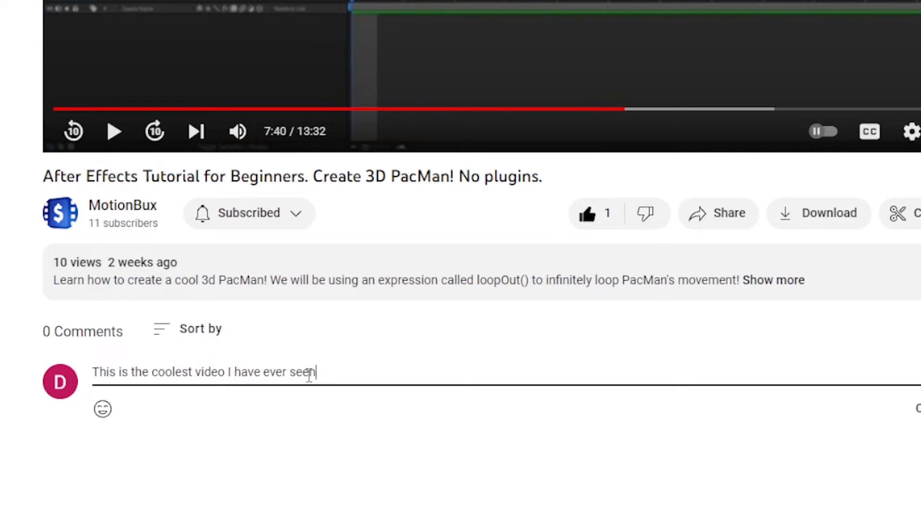
text( in my entire life of living on )
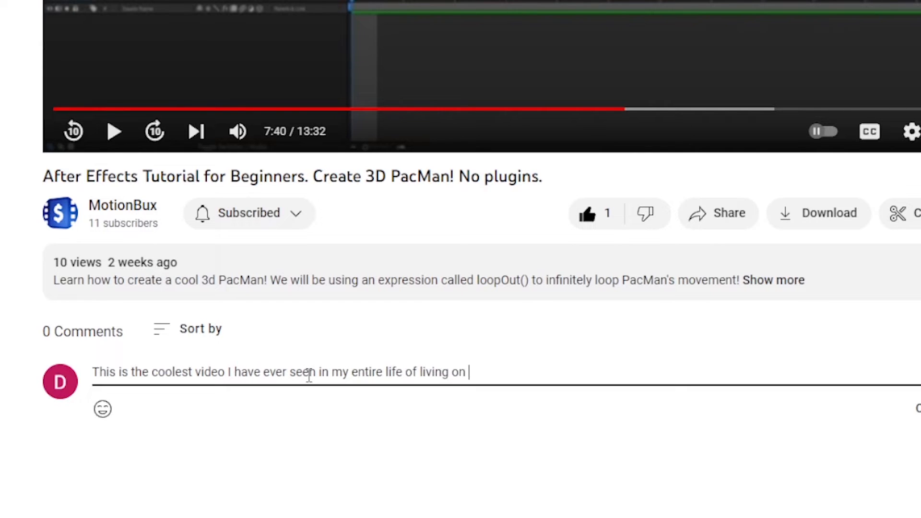
text(this planet we call Earth)
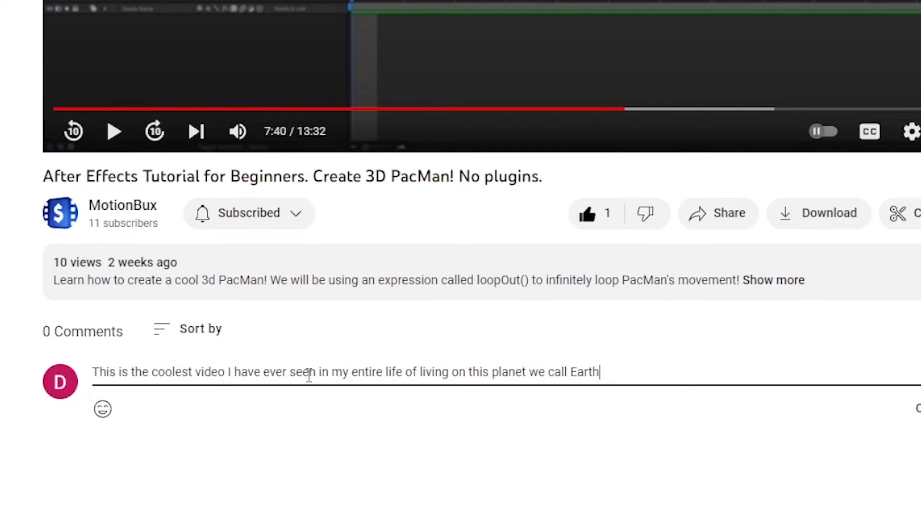
text(!)
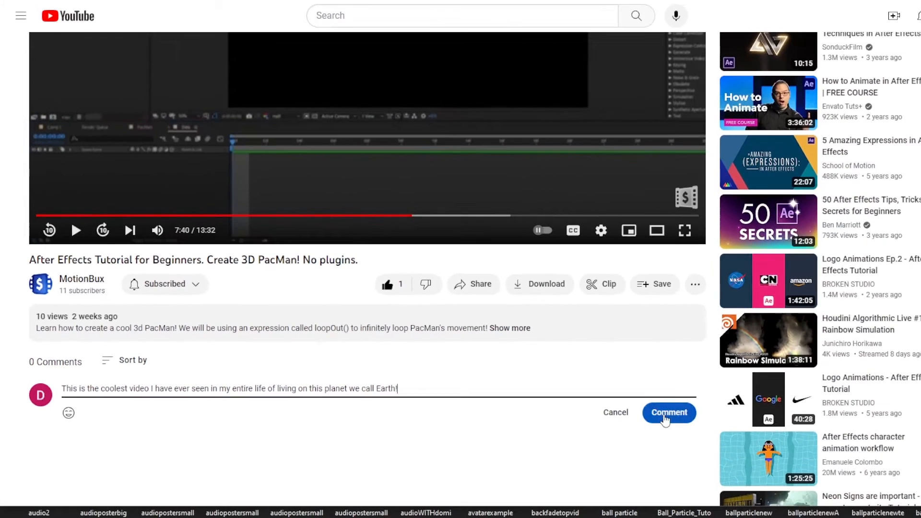
click(665, 420)
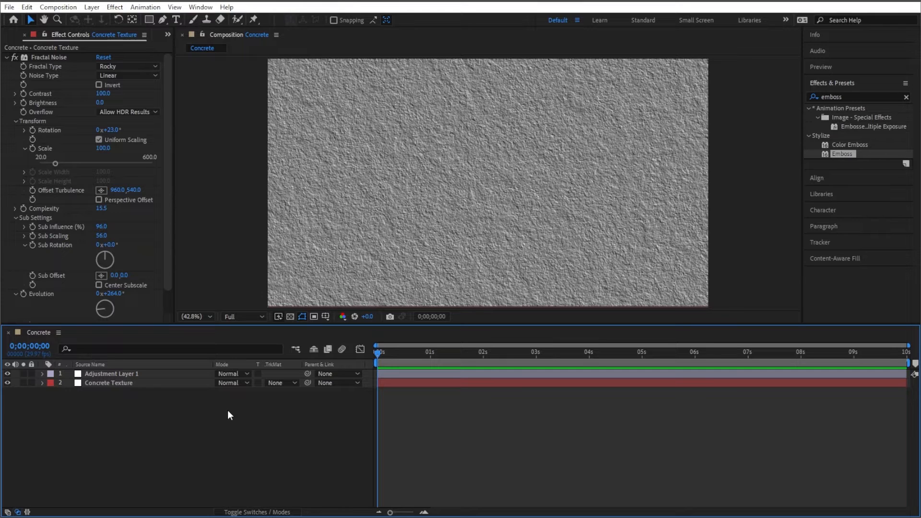
- Create a new black solid layer named "Crack 01" in the Concrete composition
right_click(278, 415)
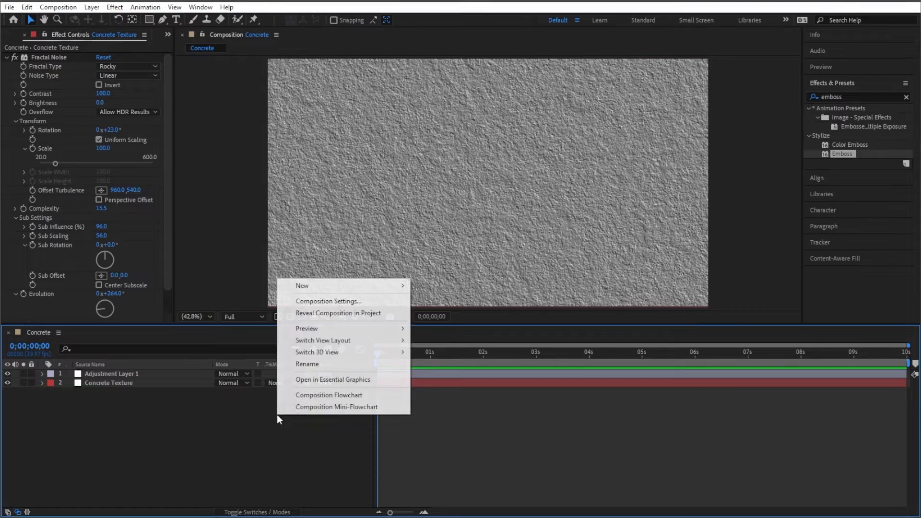
mouse_move(376, 288)
click(447, 314)
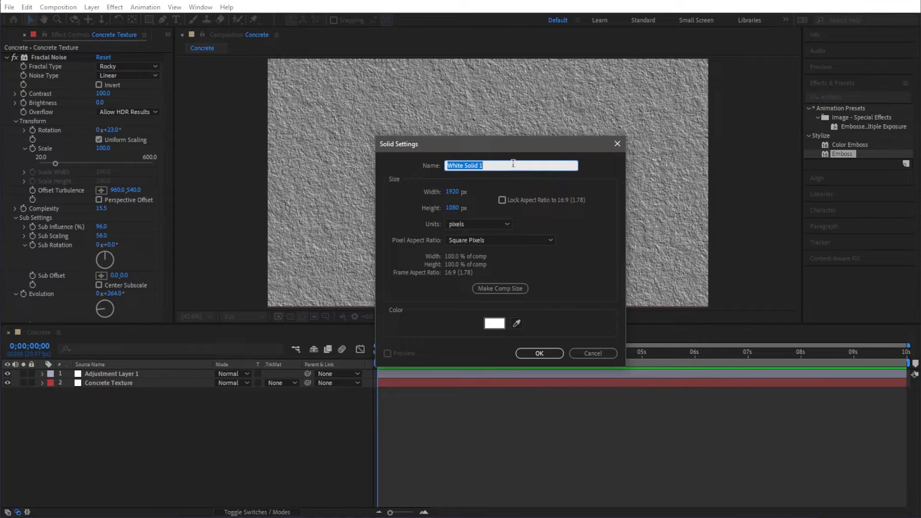
text(Crack 01)
click(493, 325)
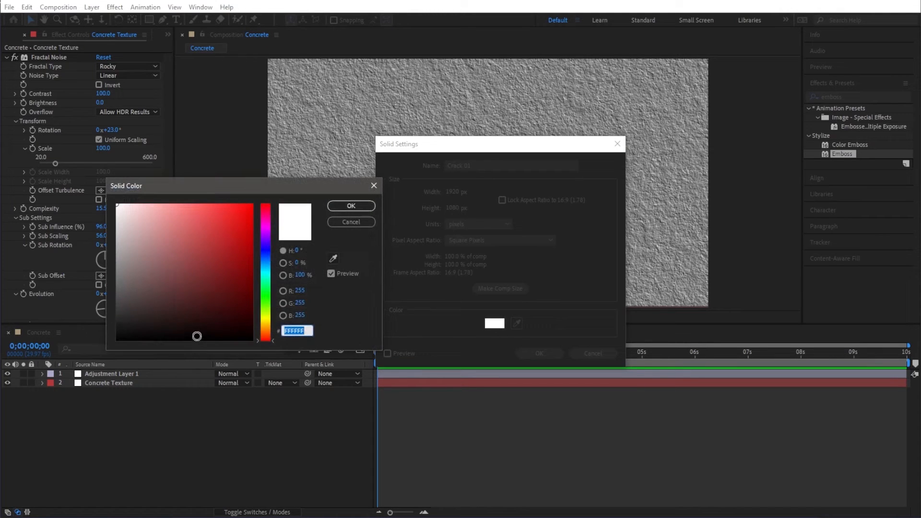
click(242, 327)
click(350, 206)
click(539, 353)
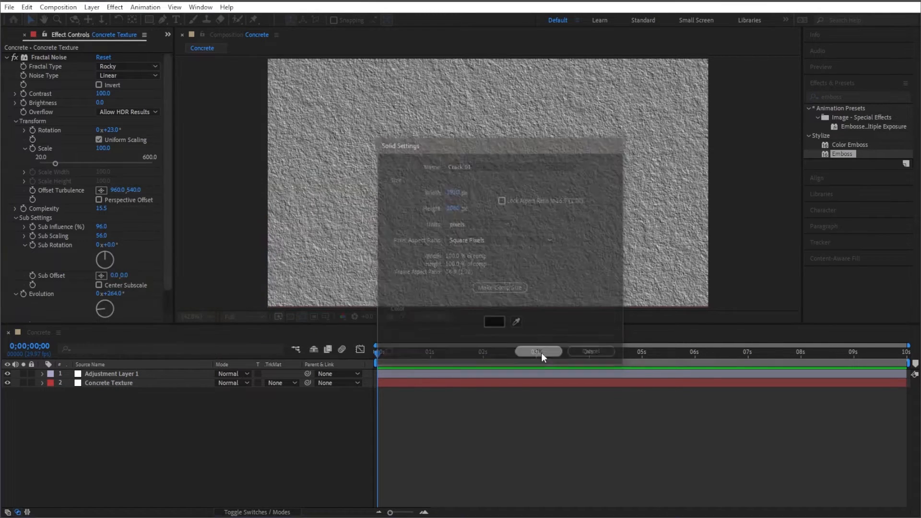
- Search the effects for "advanced" and apply Advanced Lightning to the Crack 01 solid
click(844, 97)
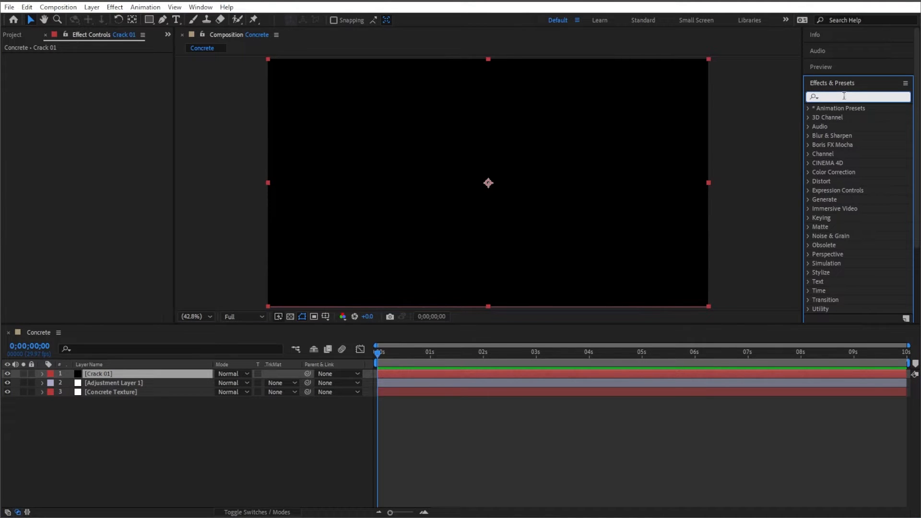
text(advanced)
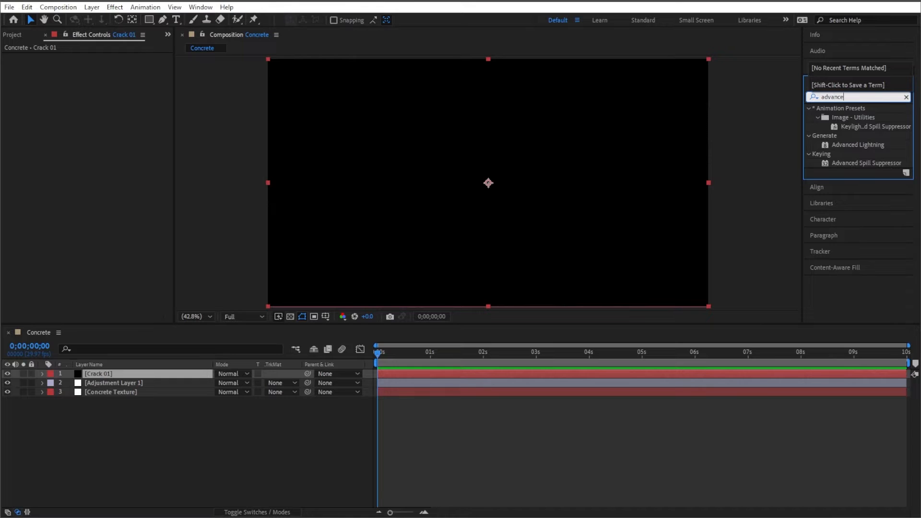
double_click(859, 144)
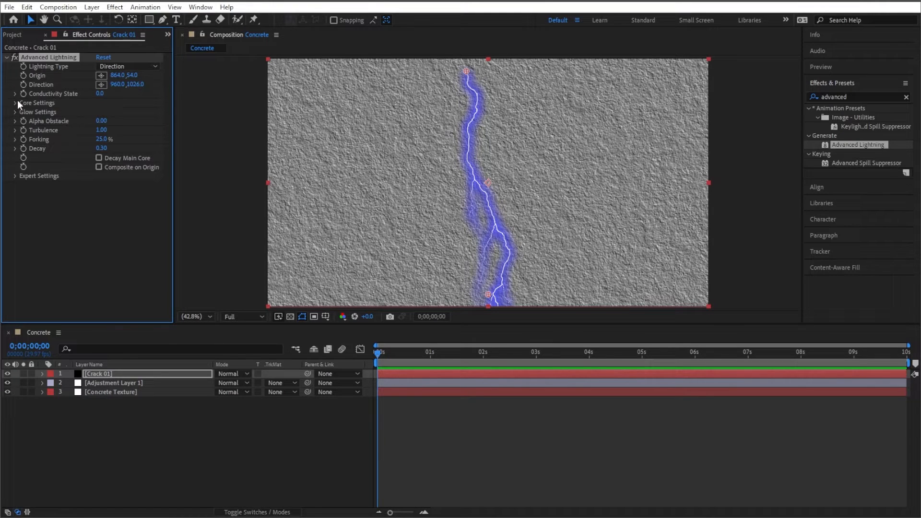
- Open the lightning's Glow Settings and set Glow Opacity to 0%
click(15, 112)
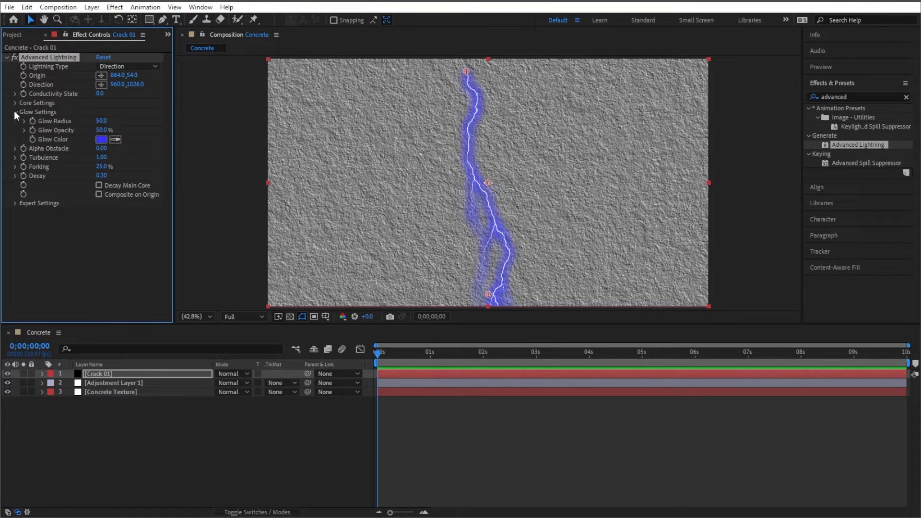
click(102, 130)
text(0)
click(106, 236)
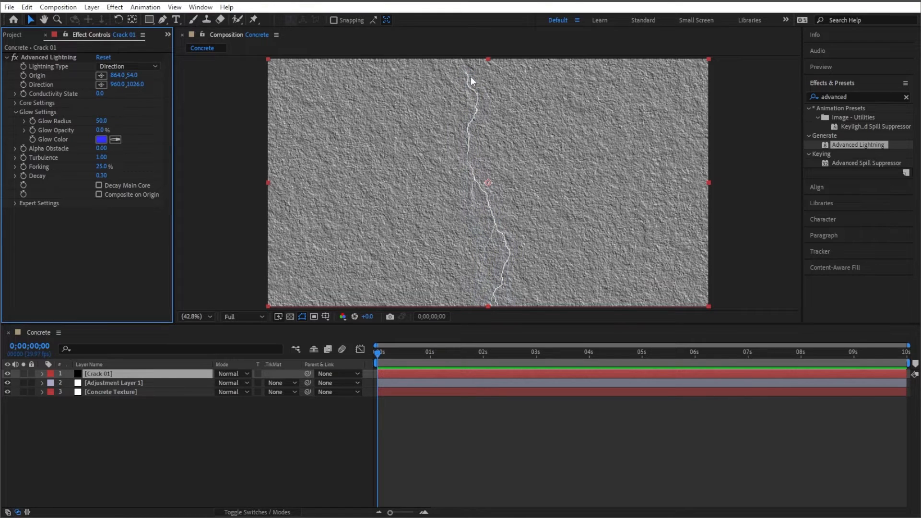
- Change the Lightning Type to Breaking
click(143, 70)
click(140, 99)
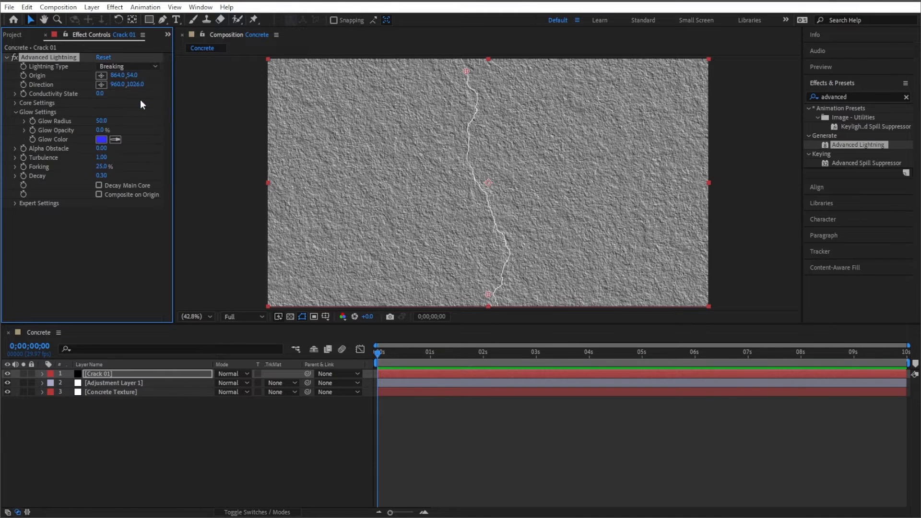
- Collapse Glow Settings, open Core Settings and set the Core Radius to 5
click(16, 112)
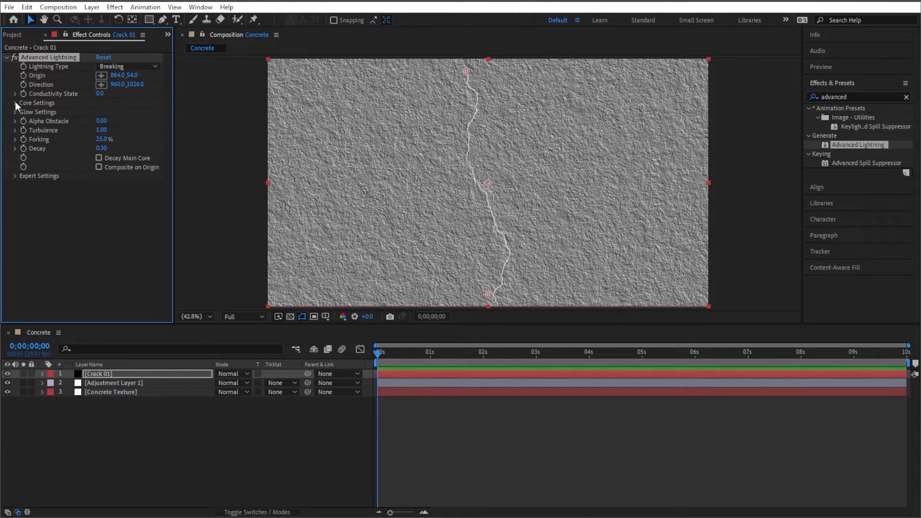
click(16, 102)
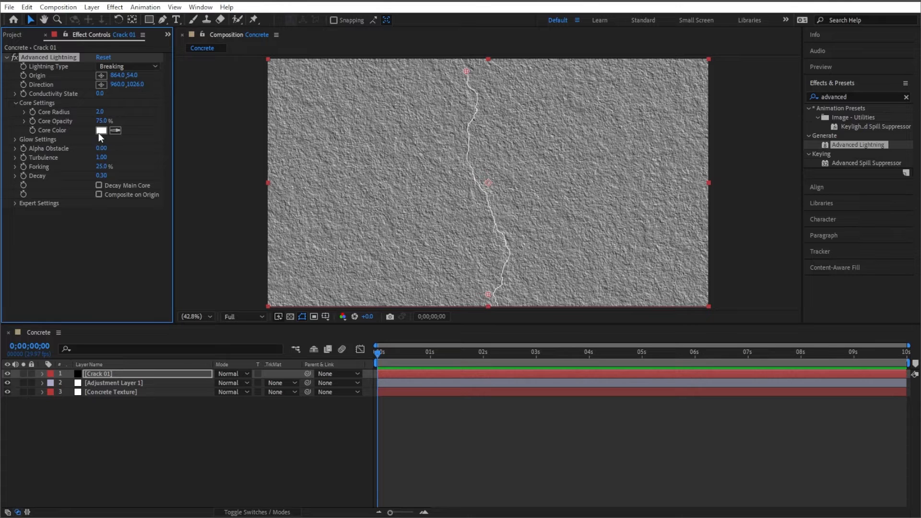
drag(101, 112, 427, 199)
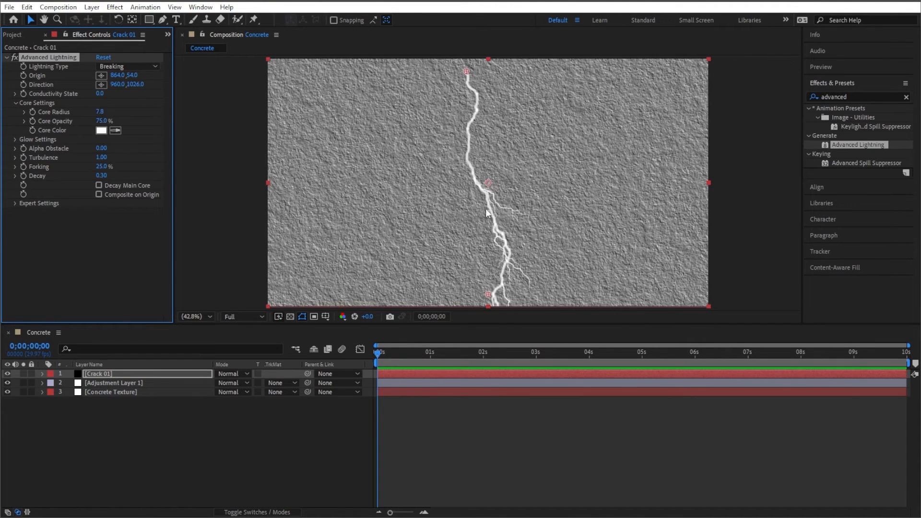
click(99, 113)
text(5)
click(105, 224)
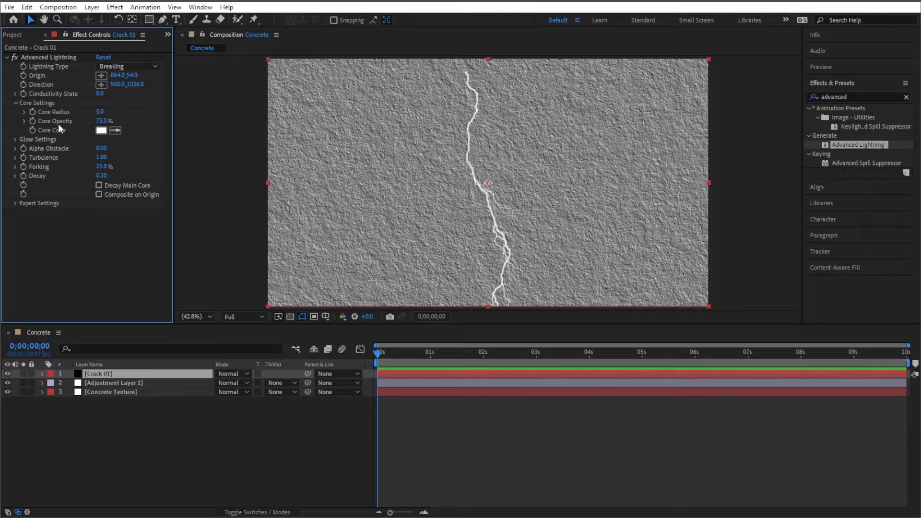
- Set the lightning's Core Color to black
click(105, 128)
drag(232, 269, 275, 391)
click(365, 205)
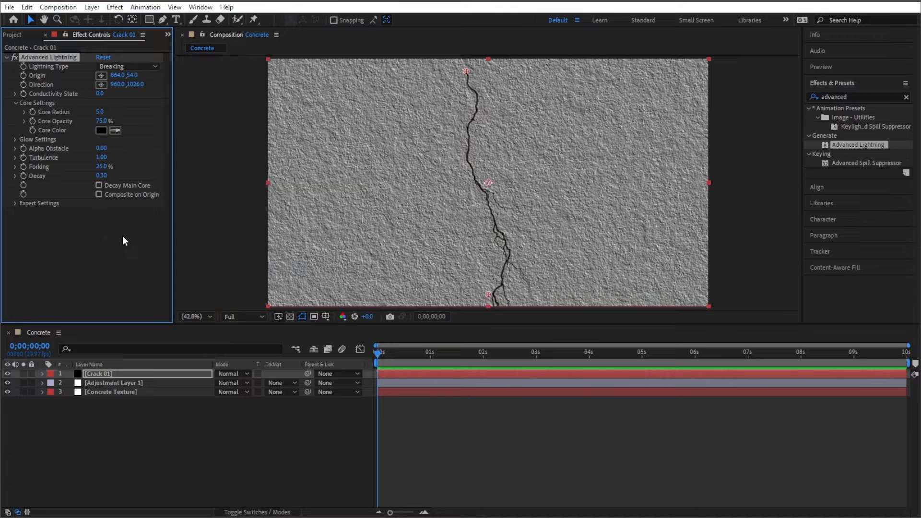
- Move Adjustment Layer 1 above the Crack 01 layer so the Emboss affects the crack
click(110, 372)
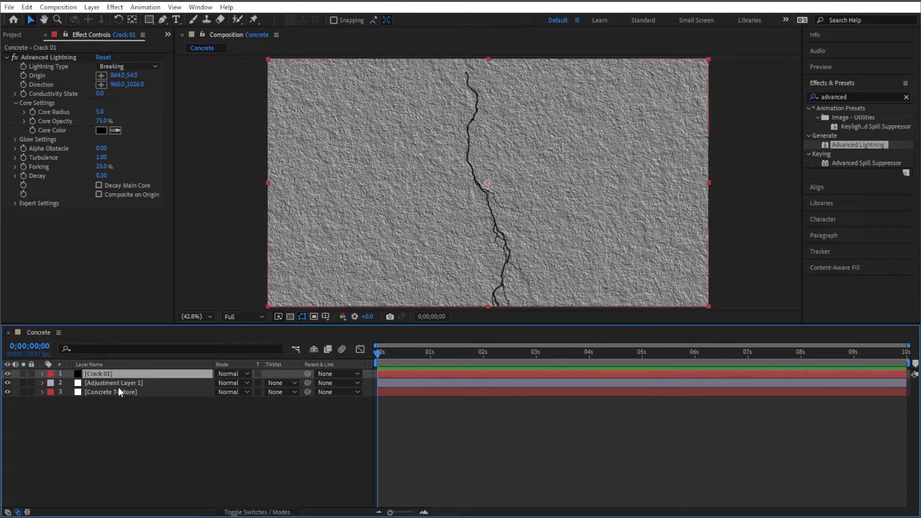
click(131, 383)
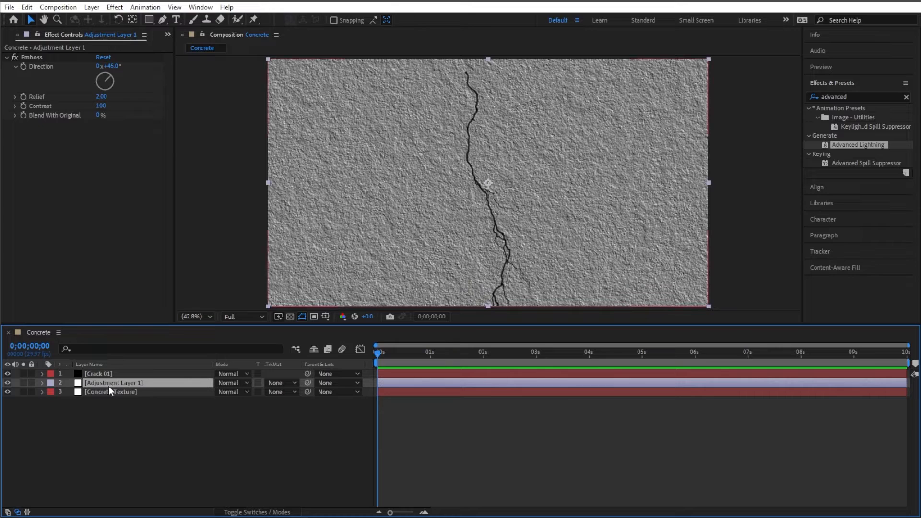
click(103, 394)
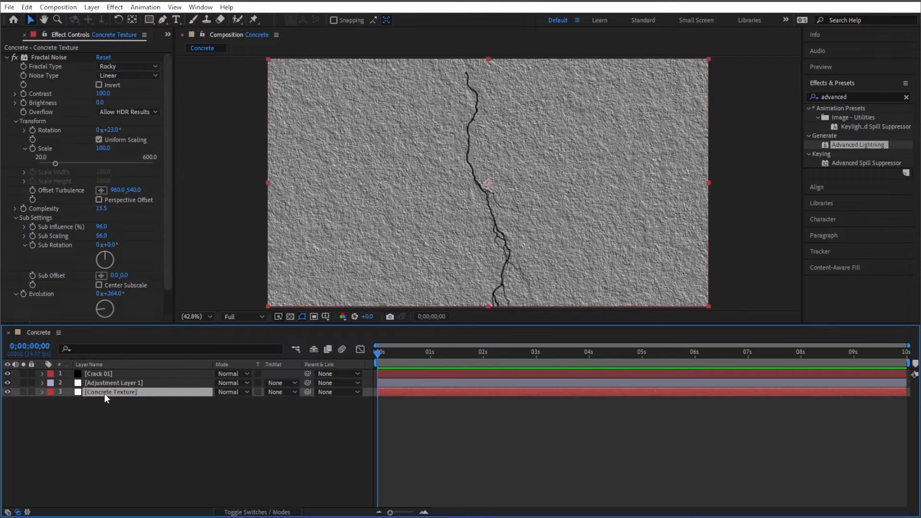
click(110, 383)
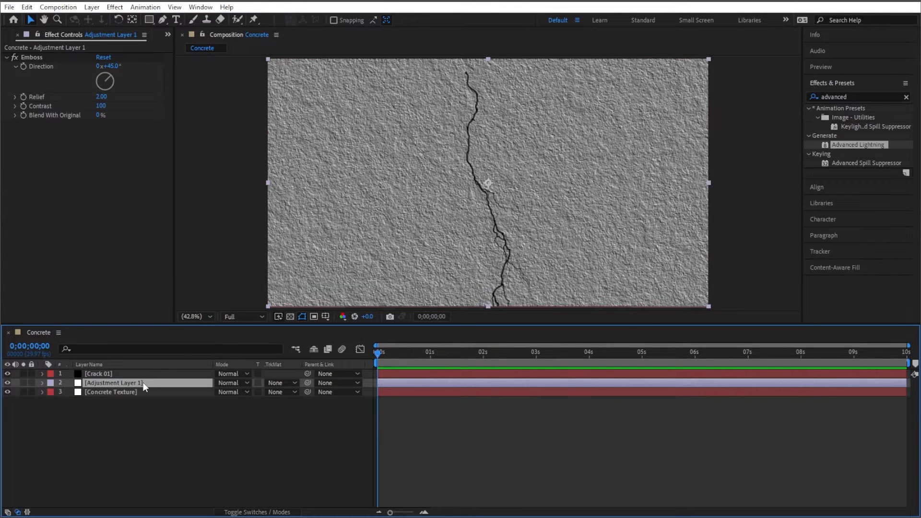
drag(143, 382, 117, 376)
click(114, 384)
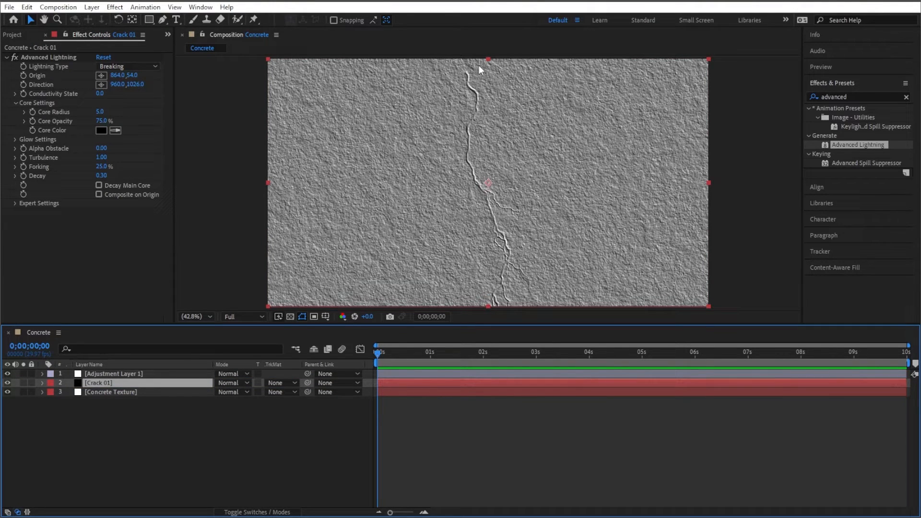
- Set the adjustment layer's Emboss Direction to about -222°
click(117, 373)
click(56, 78)
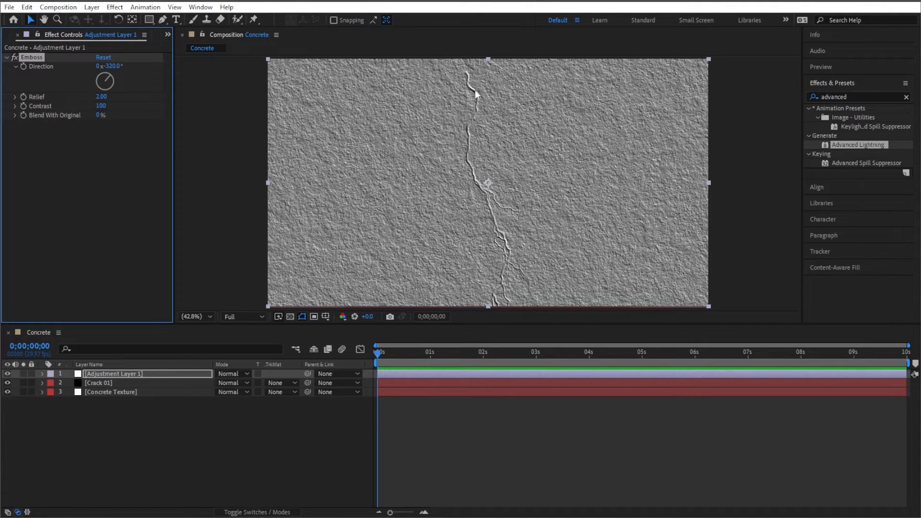
drag(108, 78, 112, 93)
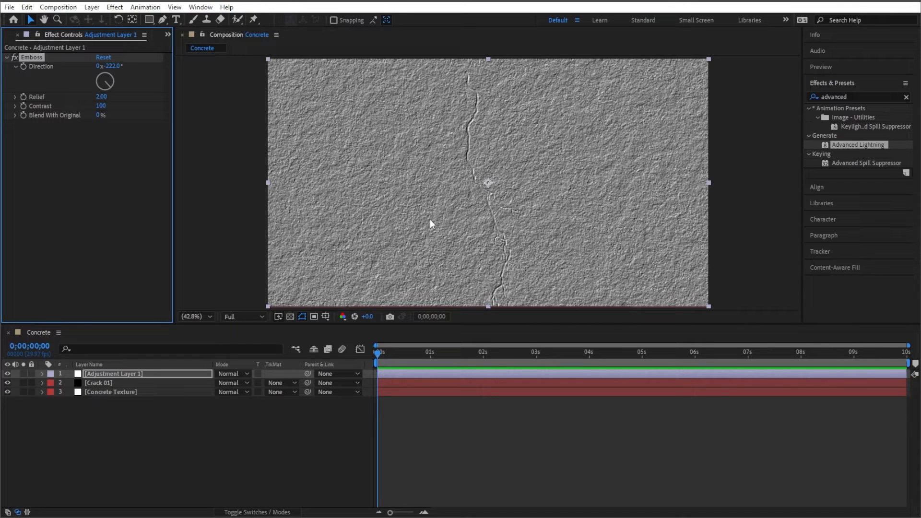
- Select Crack 01 and raise the lightning's Forking to 74%
click(126, 383)
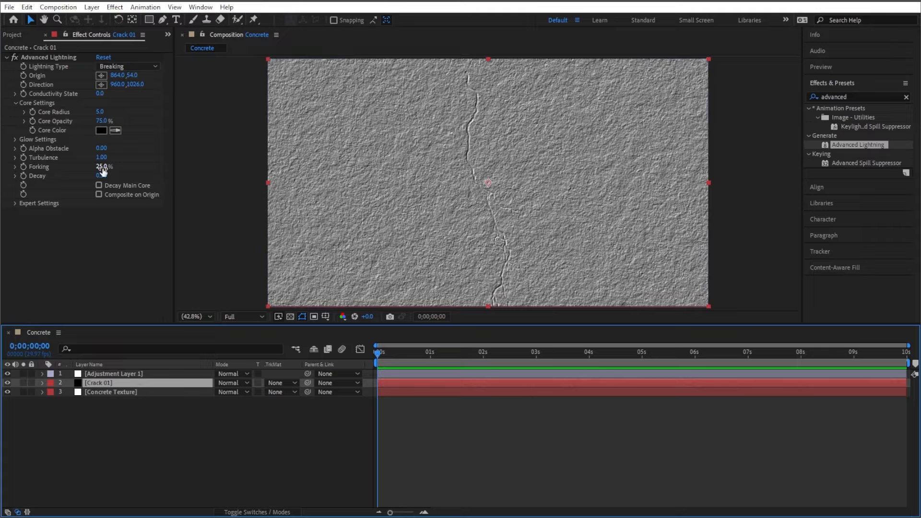
drag(102, 167, 126, 167)
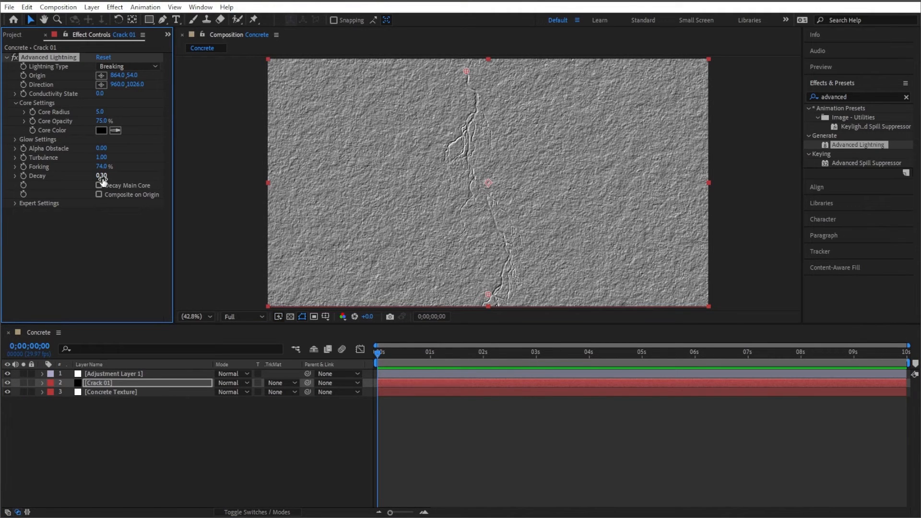
- Open the lightning's Expert Settings and set Complexity to 3
click(16, 204)
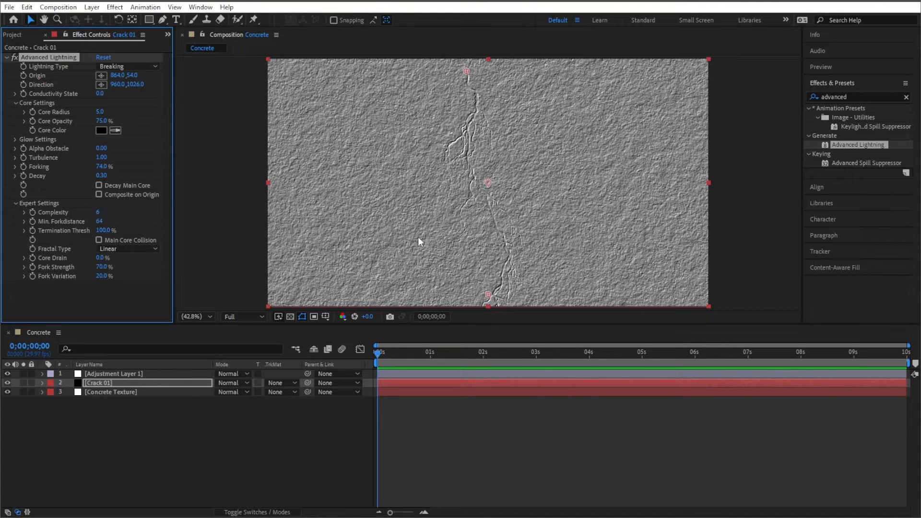
click(98, 212)
text(3)
click(111, 302)
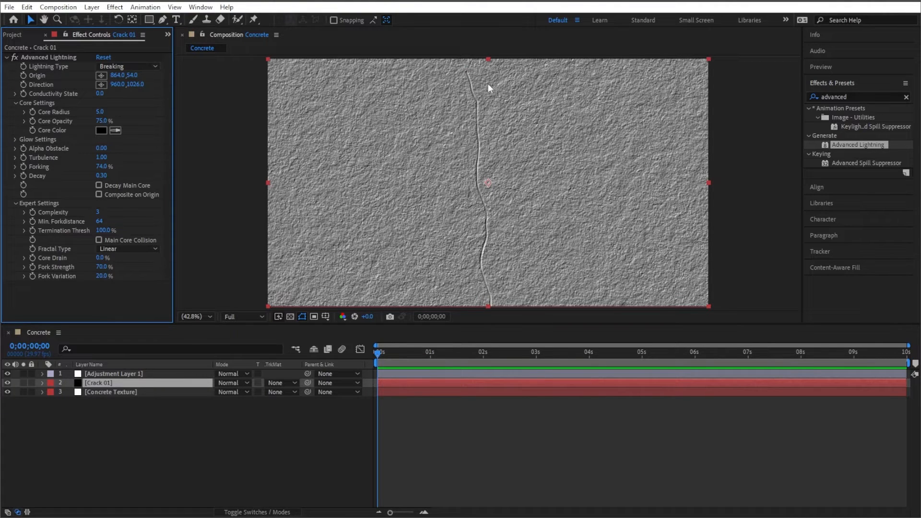
- Set Min. Forkdistance to 79 and Complexity to 4
drag(99, 222, 114, 225)
click(98, 212)
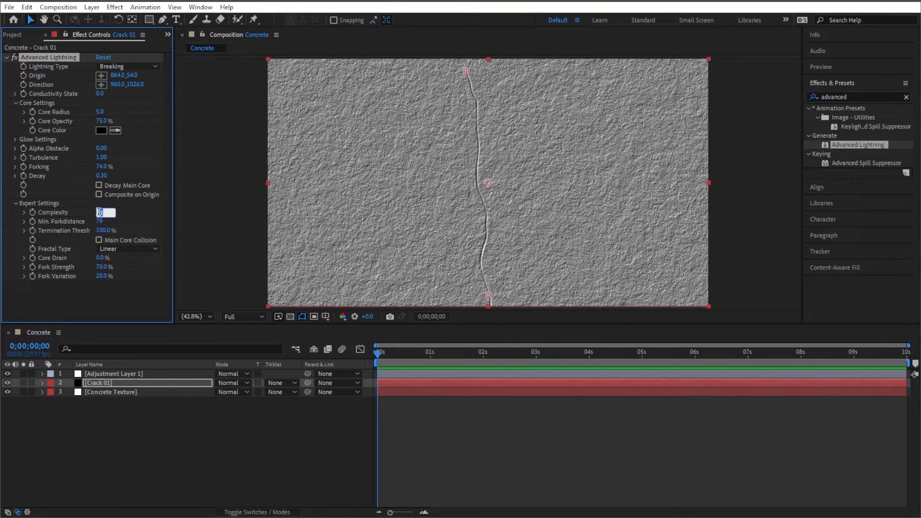
text(4)
click(105, 286)
- Set Complexity to 5 and Fork Strength to 100%
click(107, 267)
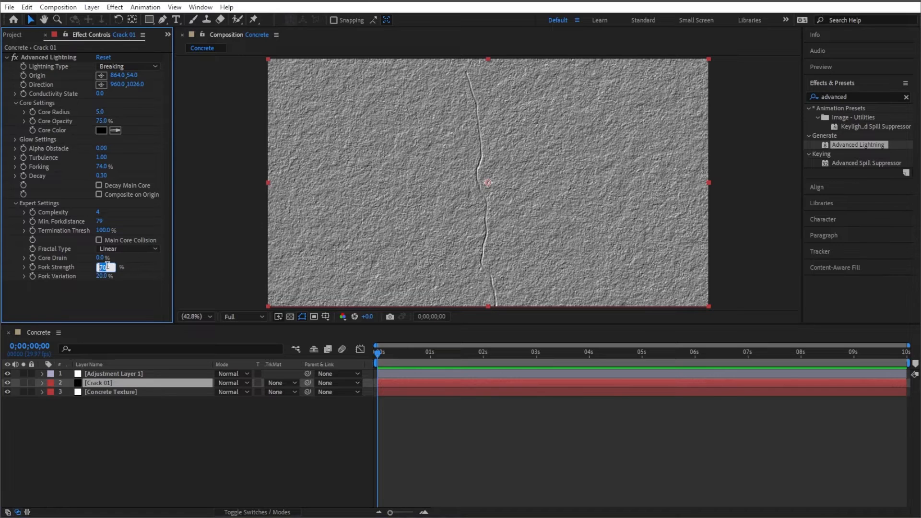
click(98, 212)
text(5)
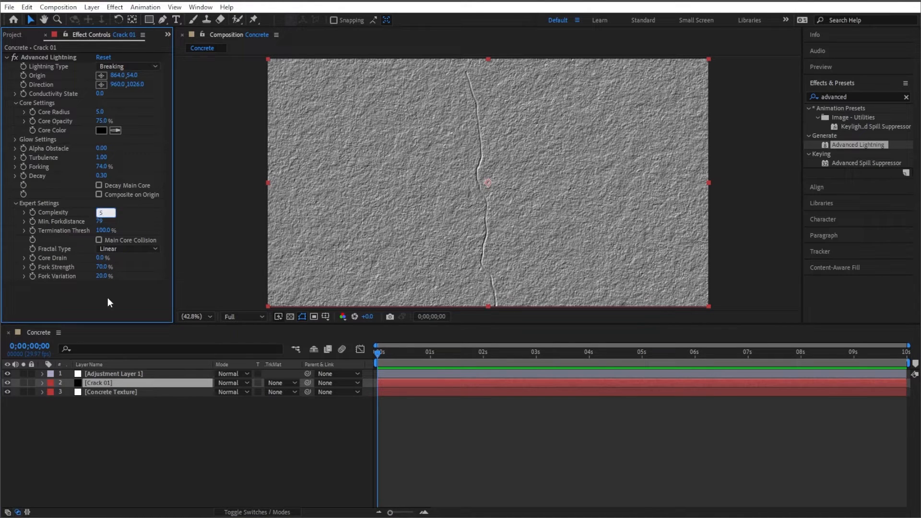
click(117, 287)
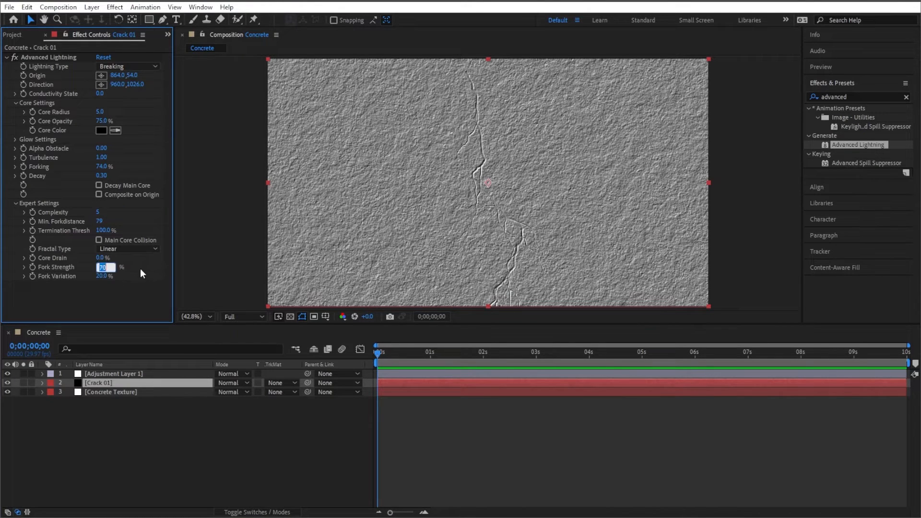
text(100)
- Set the lightning's Fork Variation to 100%
click(103, 276)
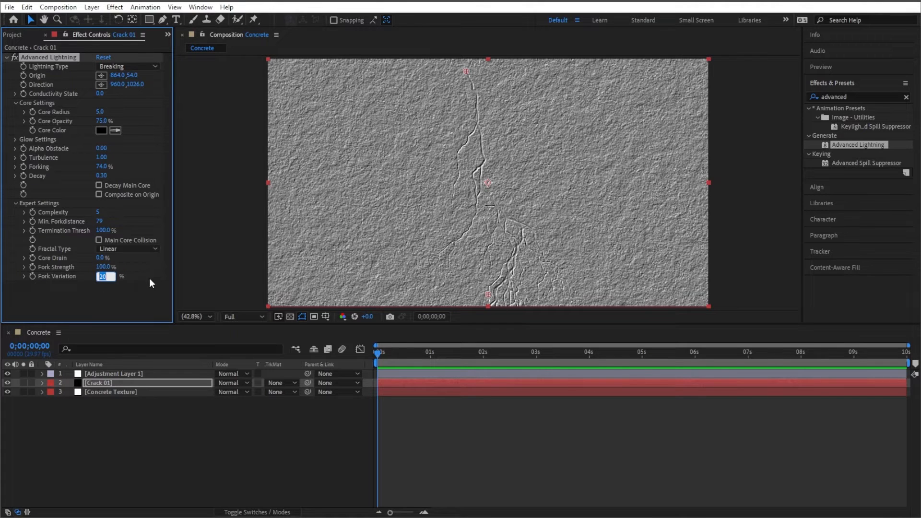
text(100)
click(125, 293)
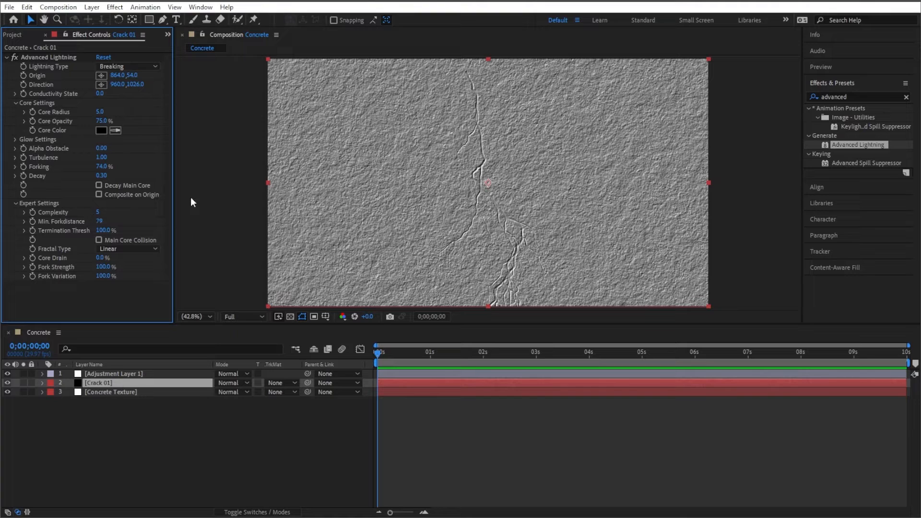
- Set Complexity back to 3 and raise Conductivity State to about 10.4
click(98, 212)
text(3)
key(Return)
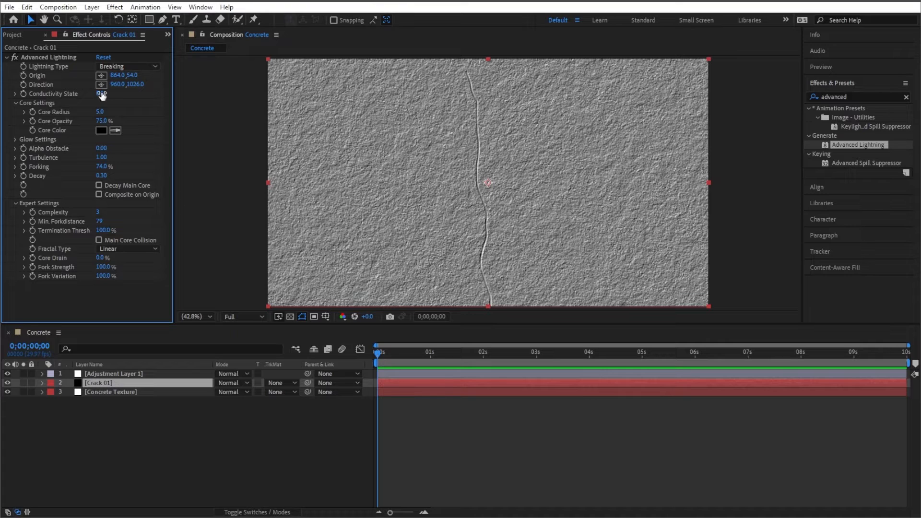
drag(100, 95, 154, 91)
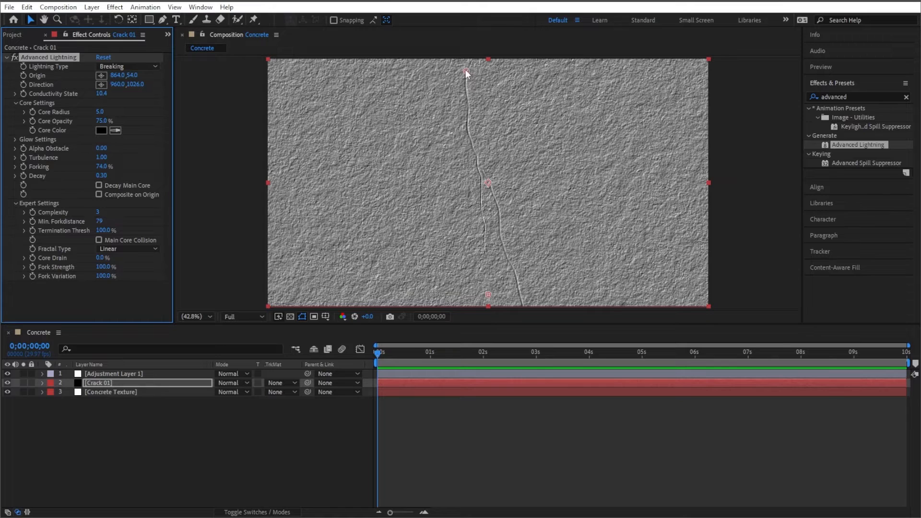
- Move the lightning's origin beyond the left edge and its direction point toward the lower right
drag(465, 70, 261, 103)
drag(485, 296, 540, 302)
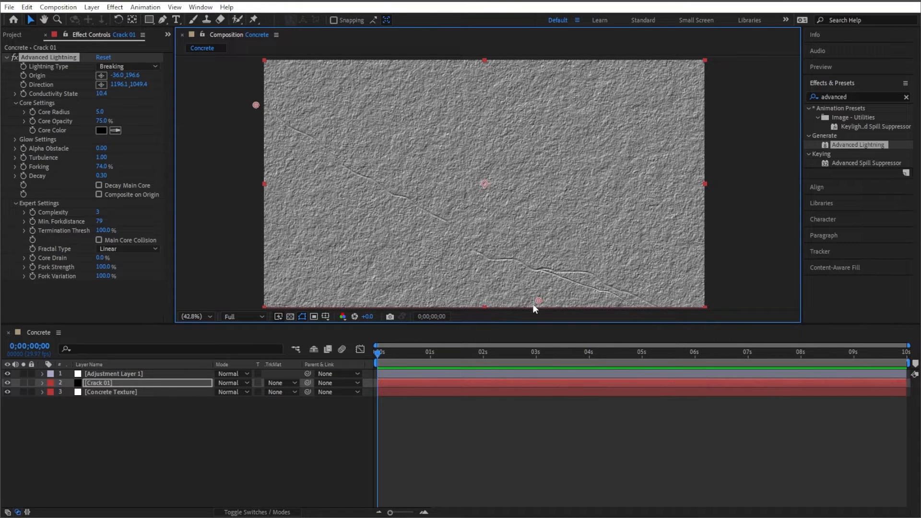
- Reposition Crack 01's lightning origin to the top edge and its direction point toward the bottom centre for a vertical crack
click(101, 76)
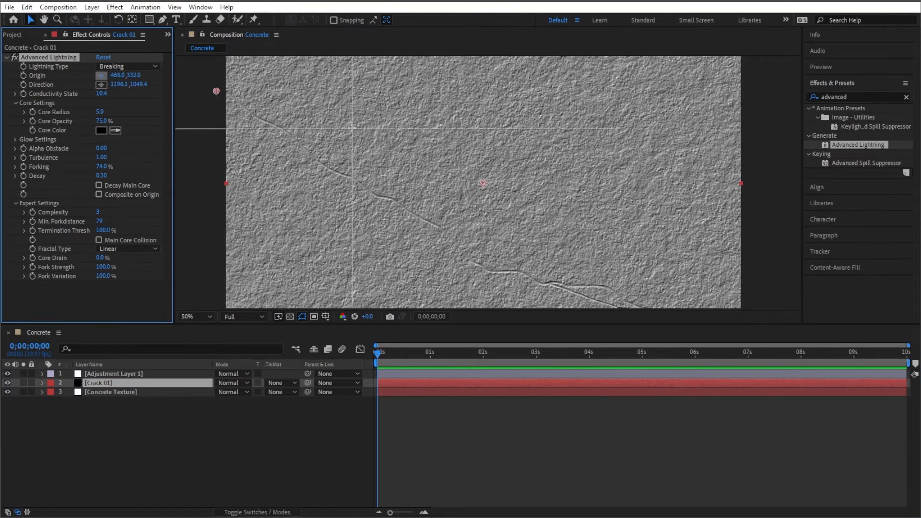
click(353, 128)
drag(766, 215, 765, 191)
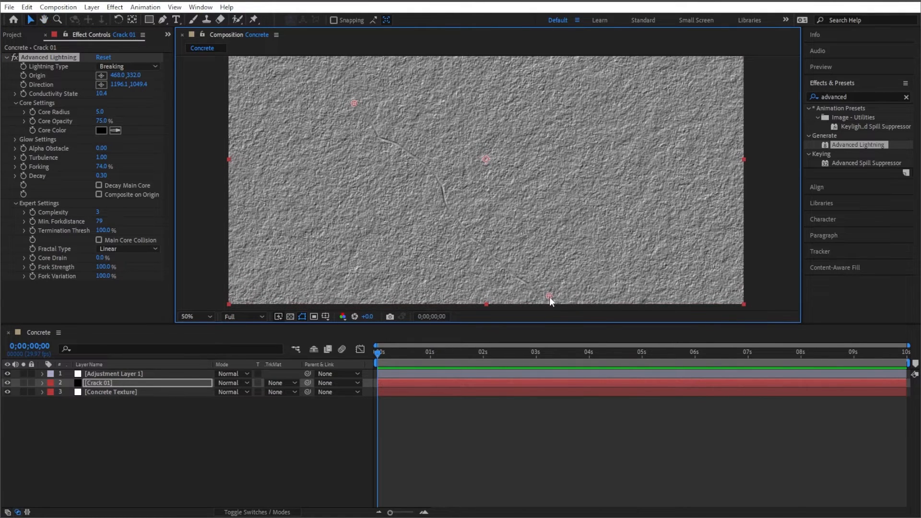
drag(549, 298, 443, 301)
key(shift+slash)
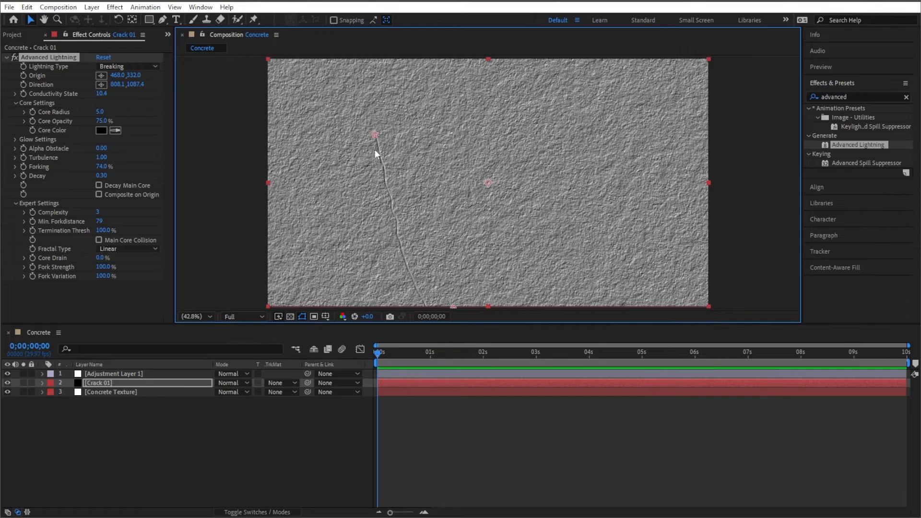
drag(378, 134, 457, 58)
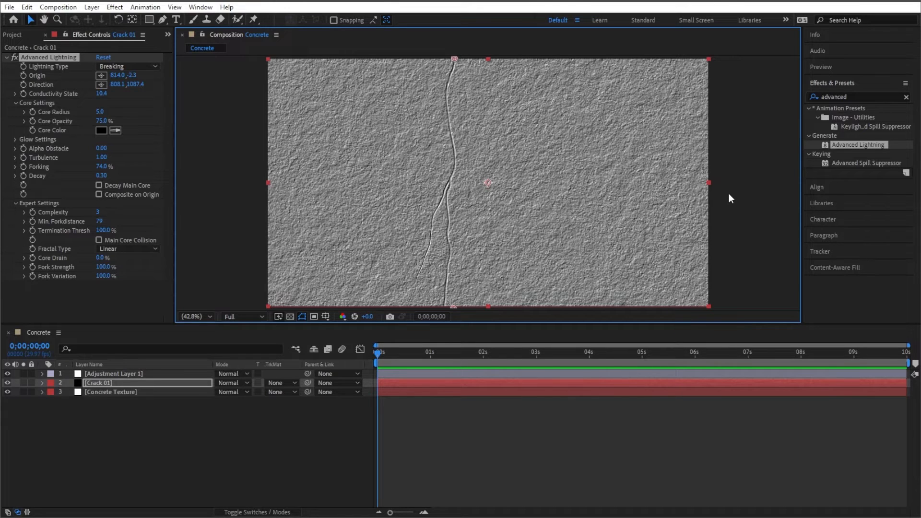
- Duplicate the Crack 01 layer and rename the copy Crack 02
click(168, 441)
click(123, 383)
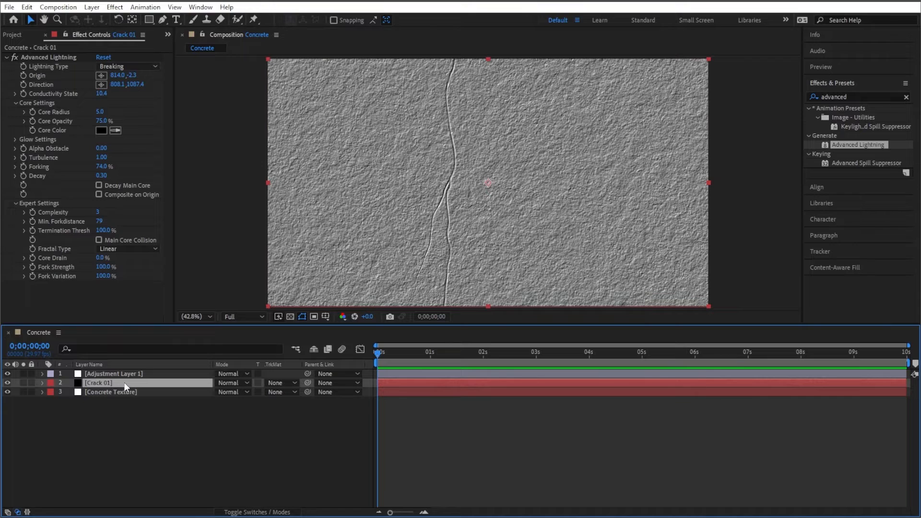
key(ctrl+d)
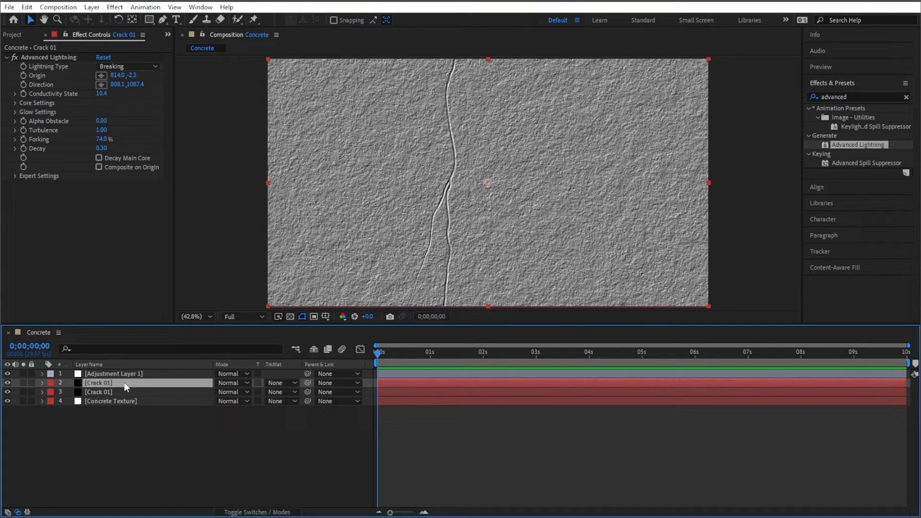
key(Return)
text(Crack 02)
key(Return)
- Set Crack 02's Conductivity State to about 12.3 and move its origin beyond the right edge
click(105, 422)
click(117, 387)
drag(104, 96, 118, 97)
drag(453, 59, 730, 144)
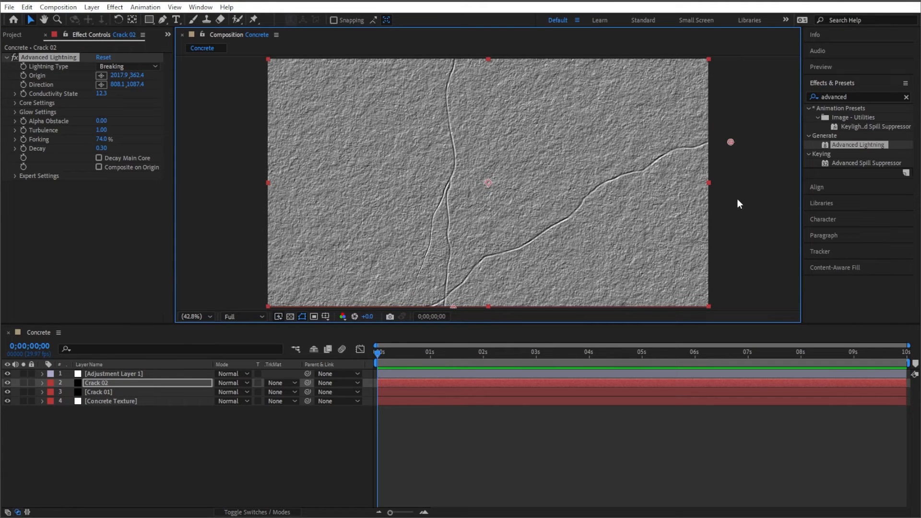
- Duplicate Crack 02 as Crack 03 and set its Conductivity State to about 13.8
click(104, 383)
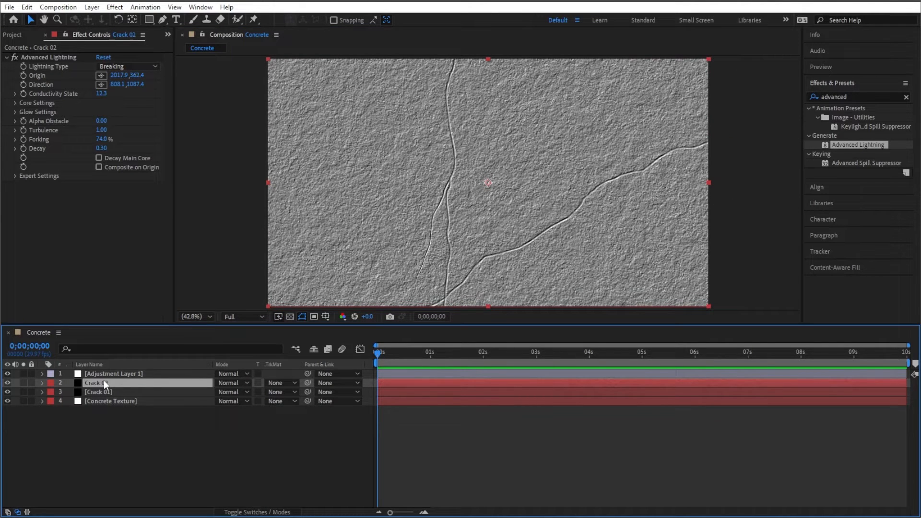
key(ctrl+d)
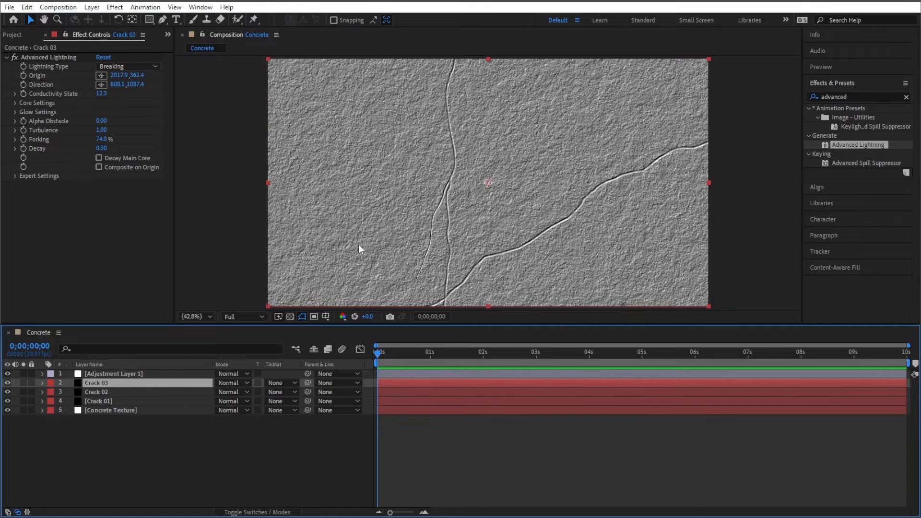
drag(102, 93, 119, 98)
- Place Crack 03's origin near the top edge and its direction point near the right edge
drag(731, 142, 392, 131)
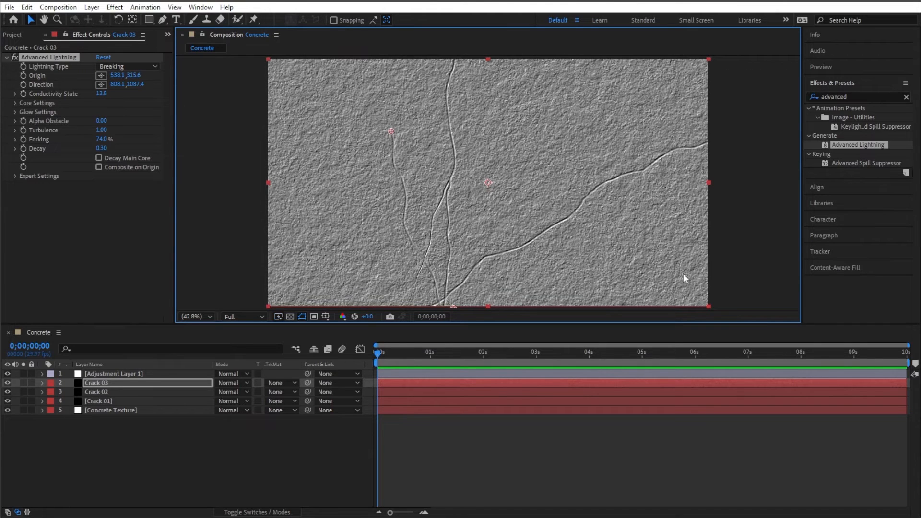
scroll(672, 257, down, 1)
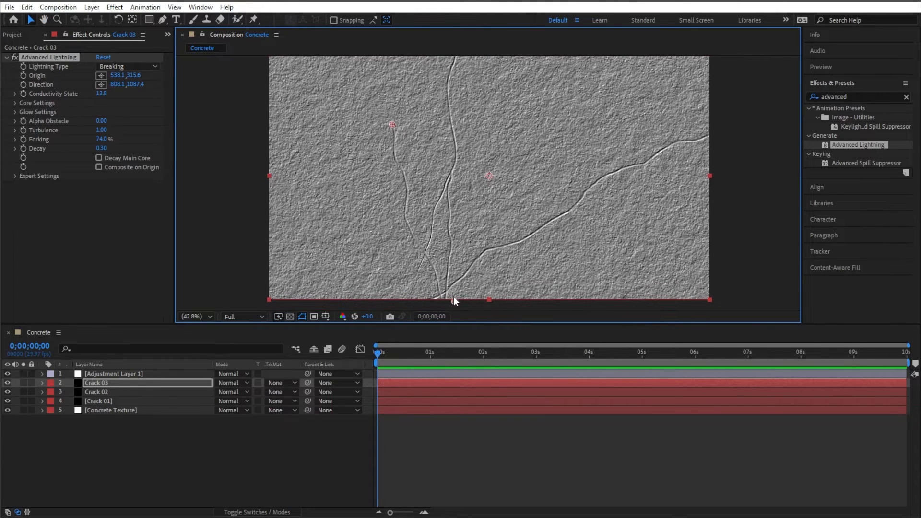
drag(454, 298, 620, 174)
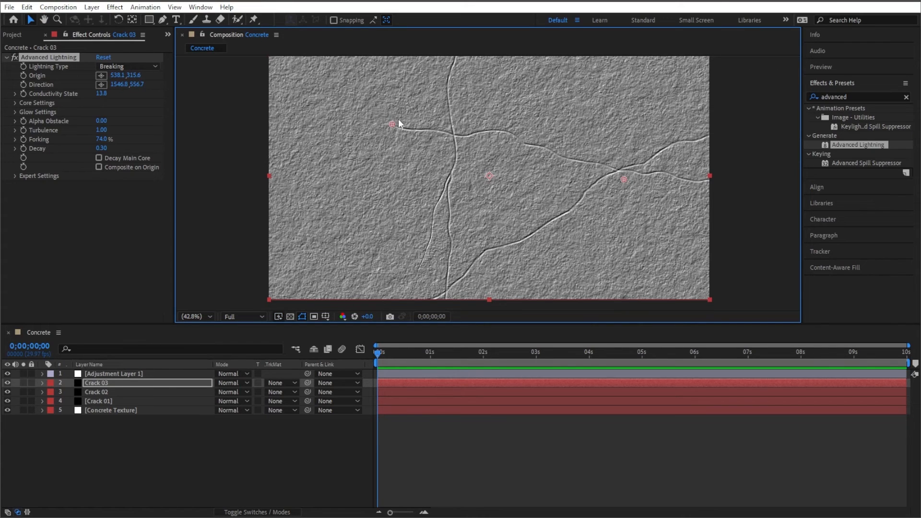
drag(393, 125, 524, 51)
drag(626, 180, 683, 178)
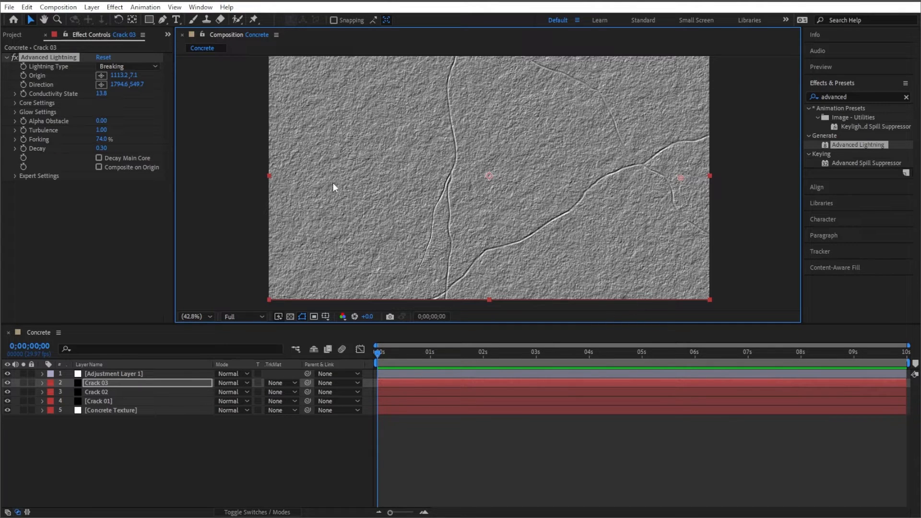
- Duplicate Crack 03 as Crack 04 and set its Conductivity State to about 17.2
click(144, 383)
key(ctrl+d)
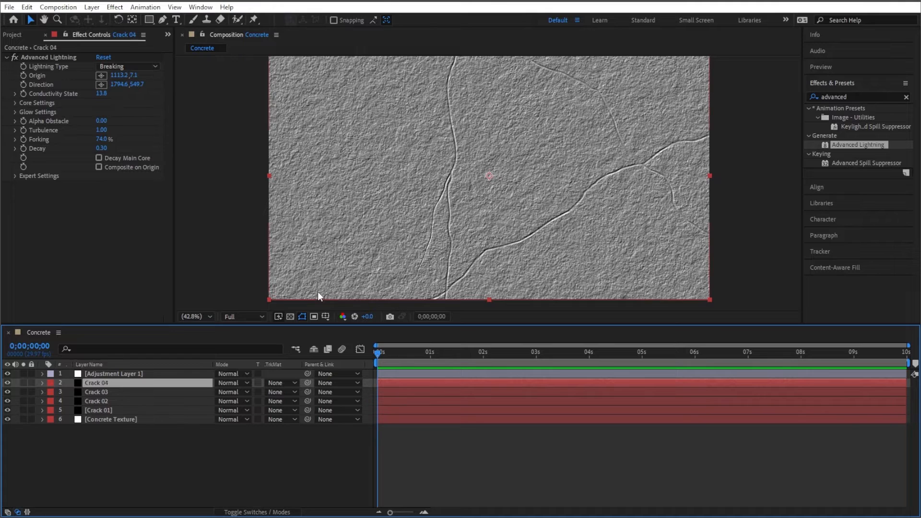
drag(97, 98, 128, 105)
- Move Crack 04's direction point toward the left edge and its origin just above the top edge
drag(680, 174, 309, 193)
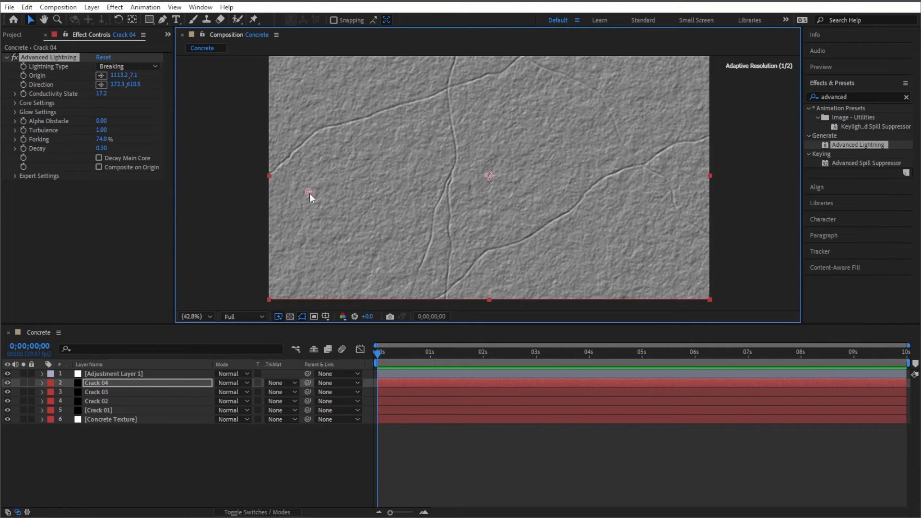
scroll(490, 139, down, 2)
drag(506, 119, 487, 108)
- Zoom the composition view out and back in to review the overall crack pattern
scroll(487, 110, up, 2)
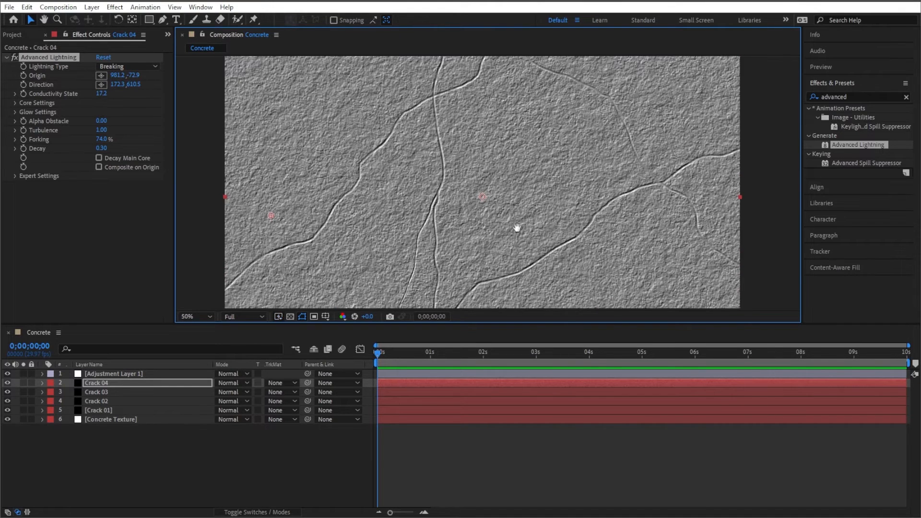
drag(517, 227, 563, 200)
scroll(615, 188, down, 2)
scroll(649, 202, up, 2)
scroll(652, 203, down, 2)
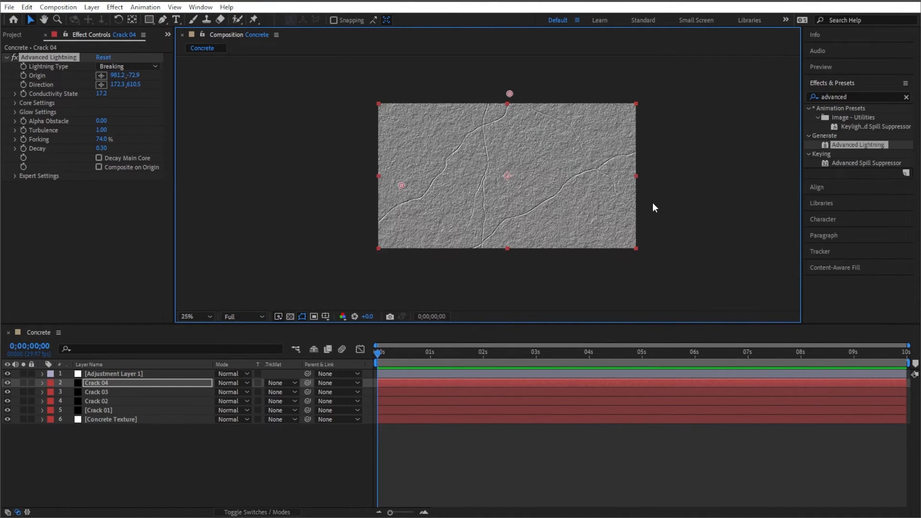
scroll(653, 203, up, 2)
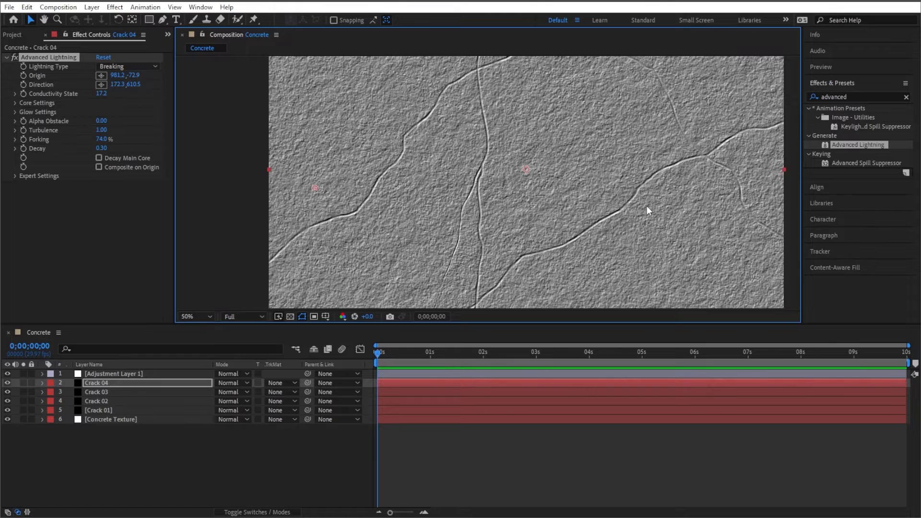
scroll(664, 202, down, 2)
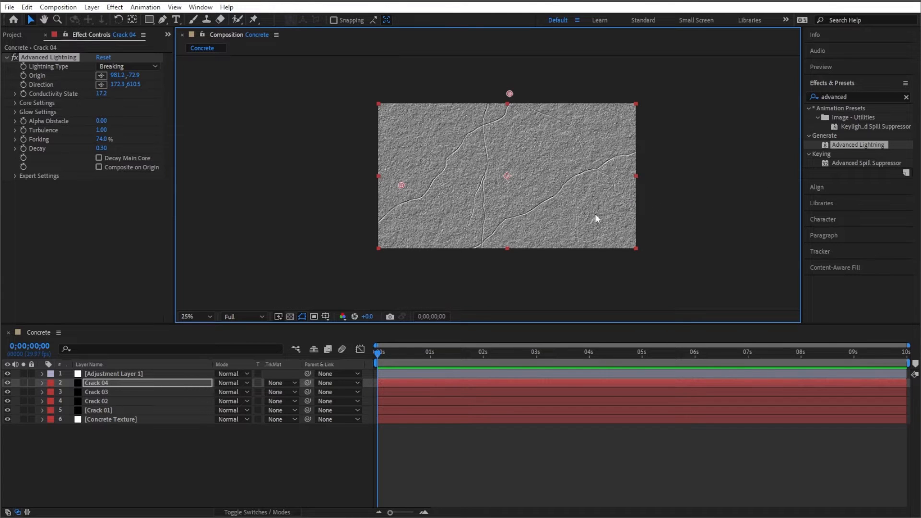
click(209, 318)
click(212, 338)
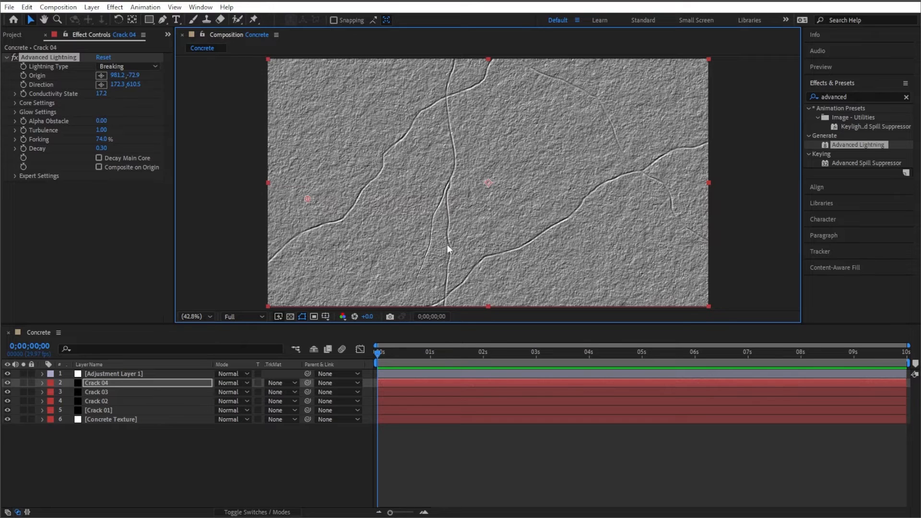
- Duplicate the Crack 01 layer and move the copy to the top of the layer stack
click(122, 412)
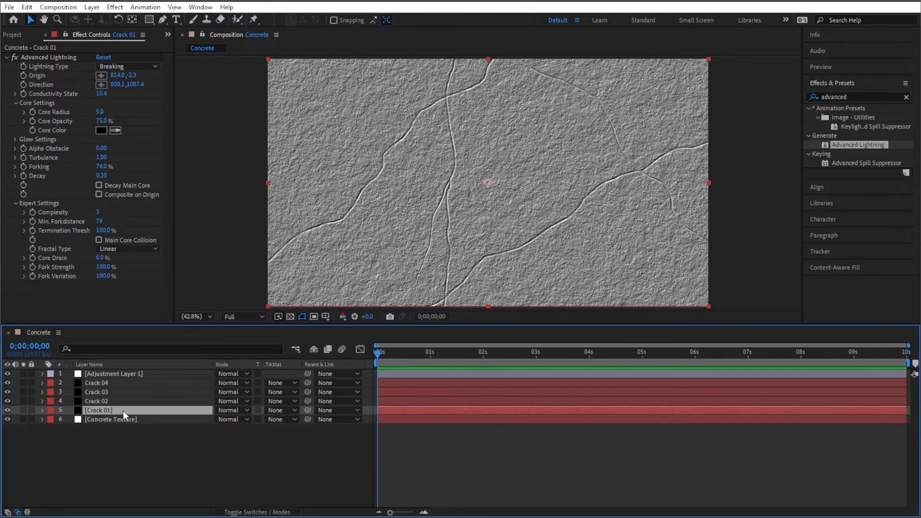
key(ctrl+d)
drag(123, 410, 120, 374)
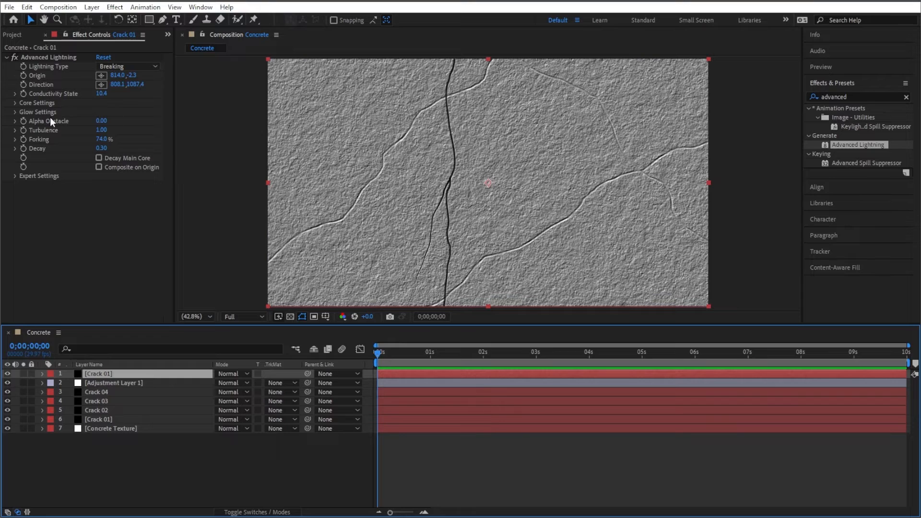
- Set the top Crack 01 copy's Core Radius to 3
click(17, 103)
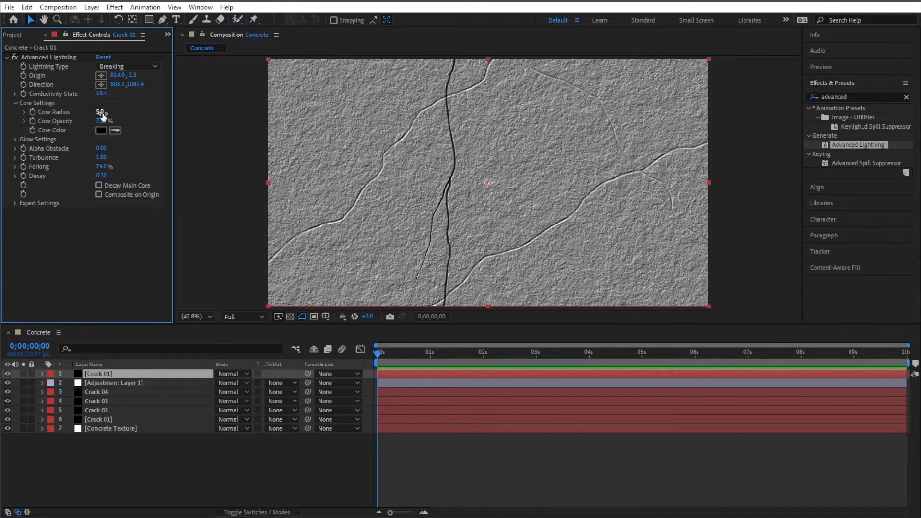
click(100, 112)
text(3)
key(Return)
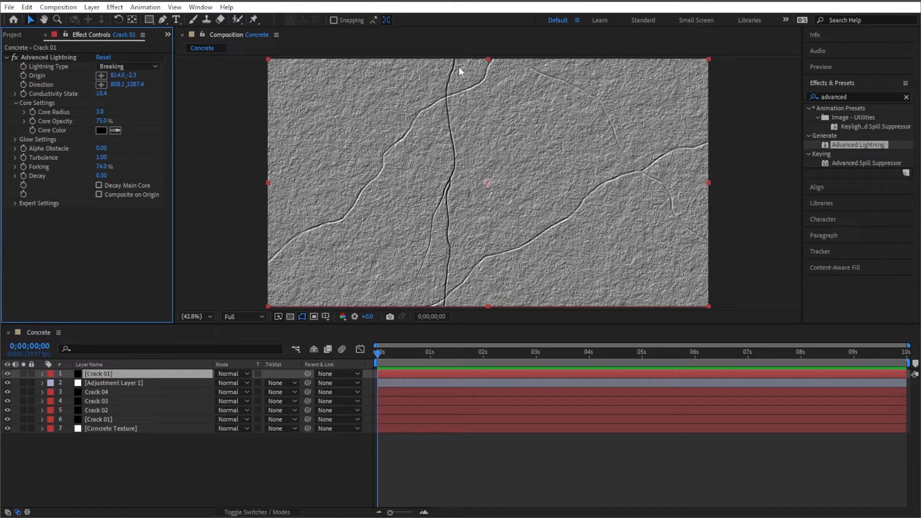
- Set the original Crack 01 layer's Core Radius to 7
click(119, 420)
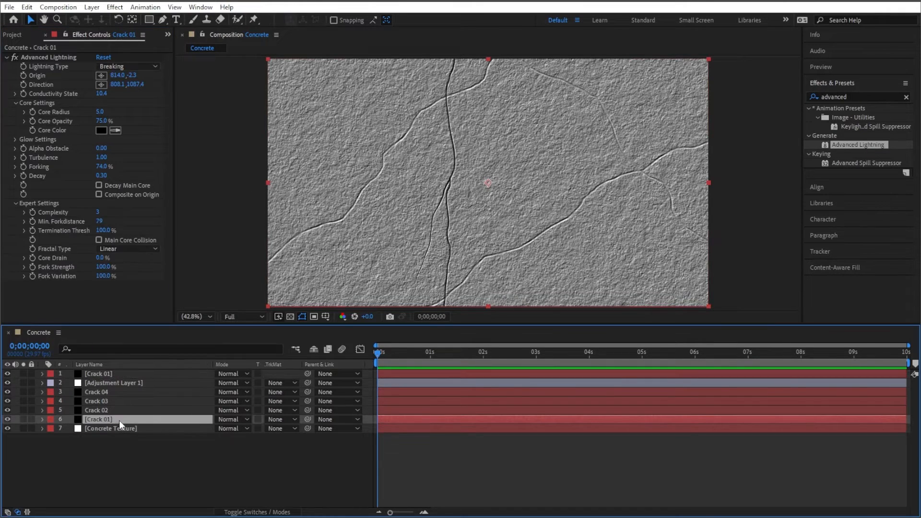
click(101, 111)
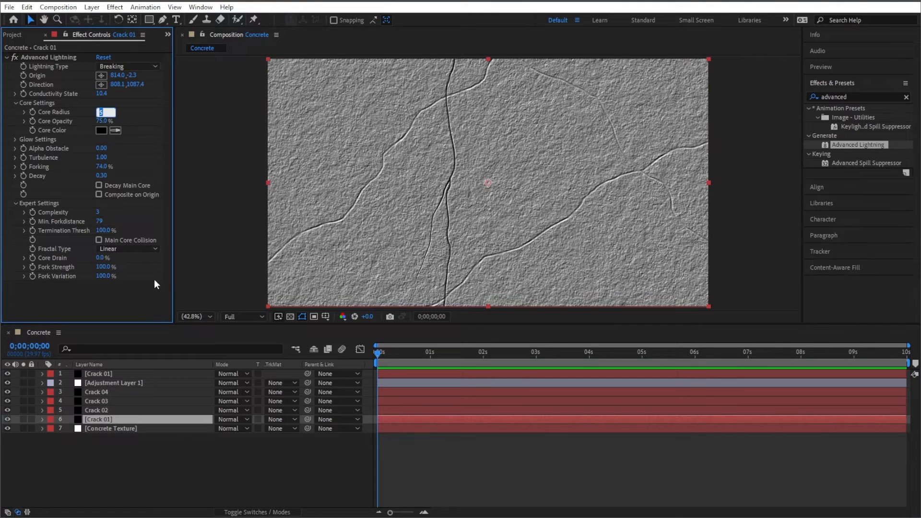
text(7)
click(167, 474)
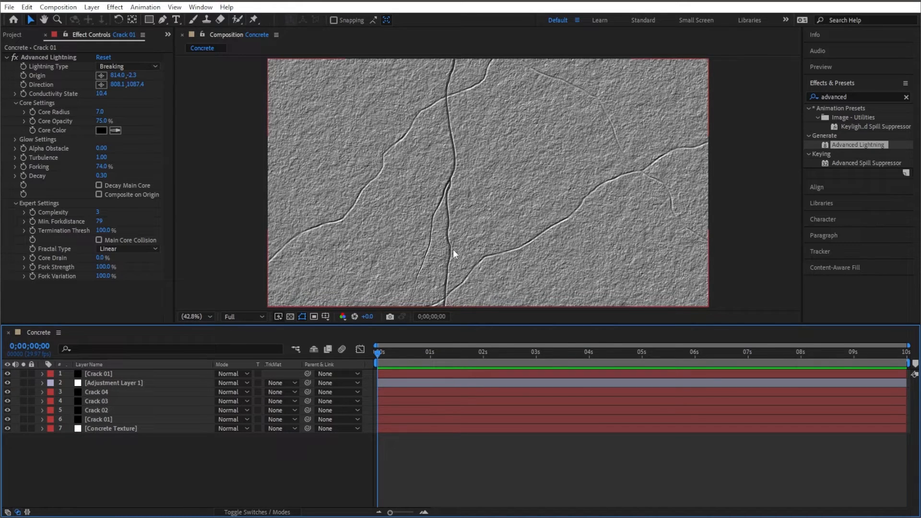
- Set the top Crack 01 copy's Core Radius to 4
click(115, 374)
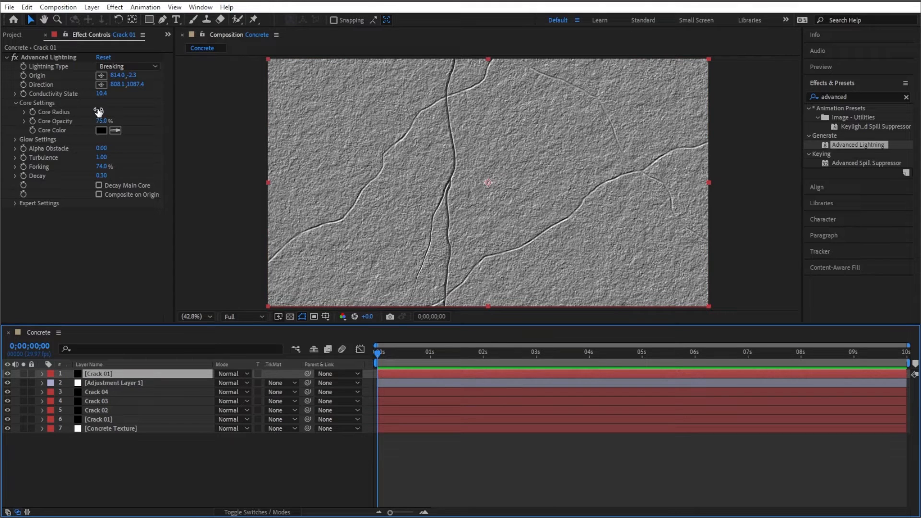
drag(99, 111, 107, 110)
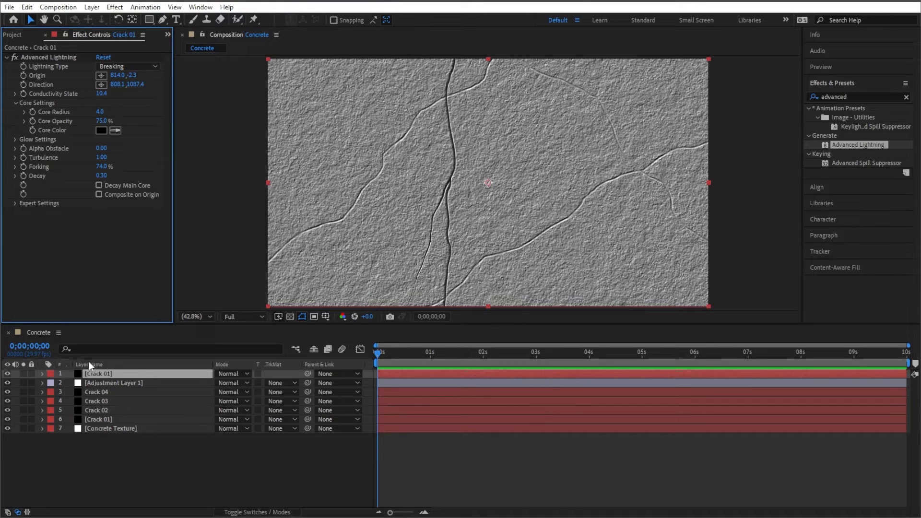
- Duplicate Crack 03 as Crack 05 and move it to the top of the layer stack
click(114, 400)
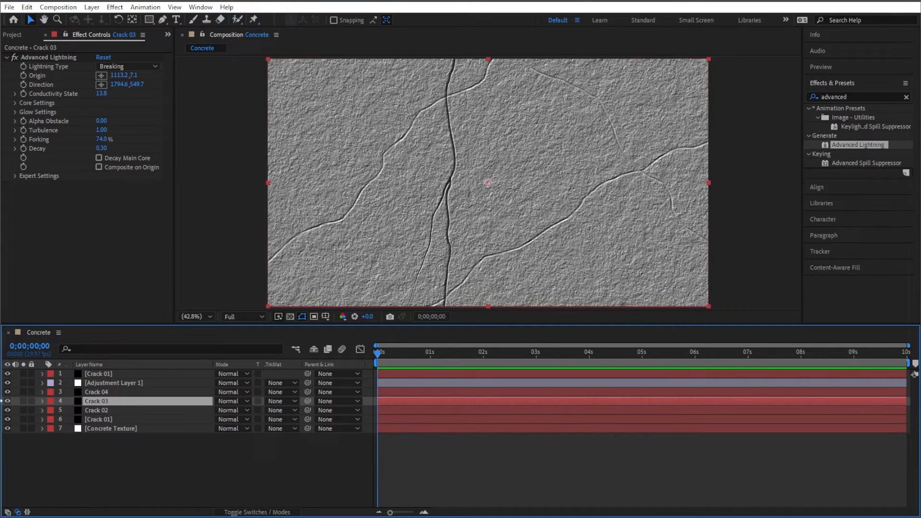
click(4, 394)
click(5, 394)
click(7, 400)
click(8, 400)
key(ctrl+d)
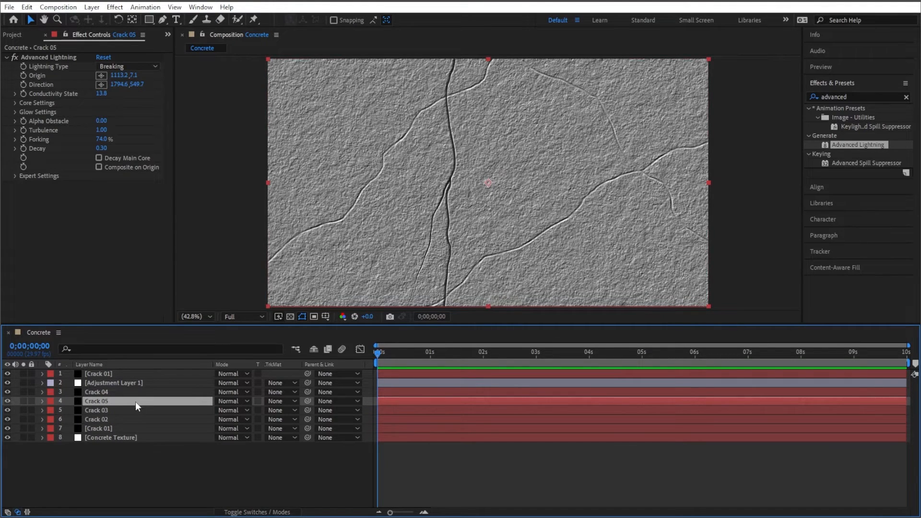
drag(135, 402, 142, 373)
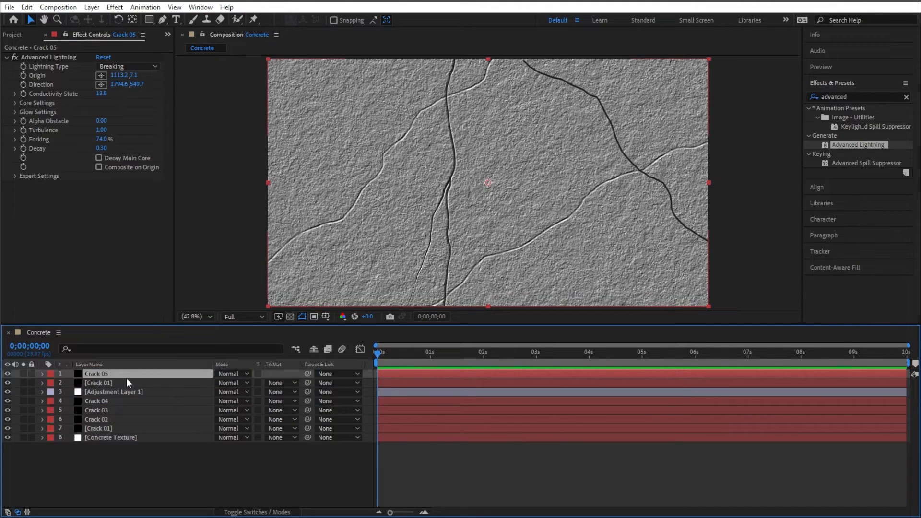
- Set Crack 05's Core Radius to 3
click(15, 102)
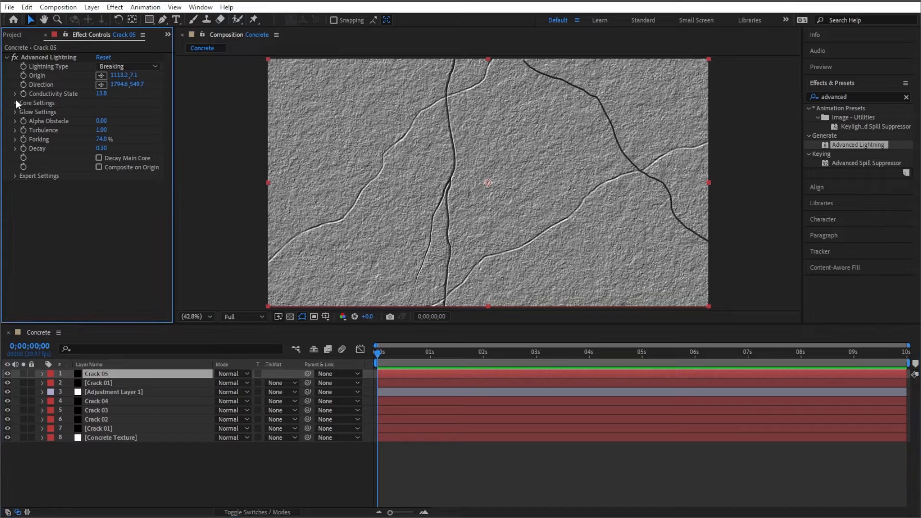
click(101, 112)
text(3)
key(Return)
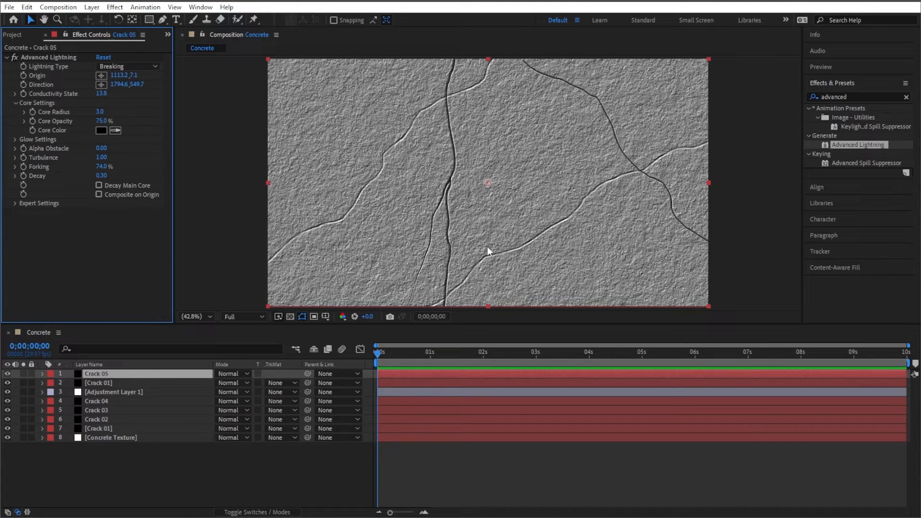
- Duplicate Crack 04 as Crack 06 and raise its Conductivity State to about 25.3
click(117, 402)
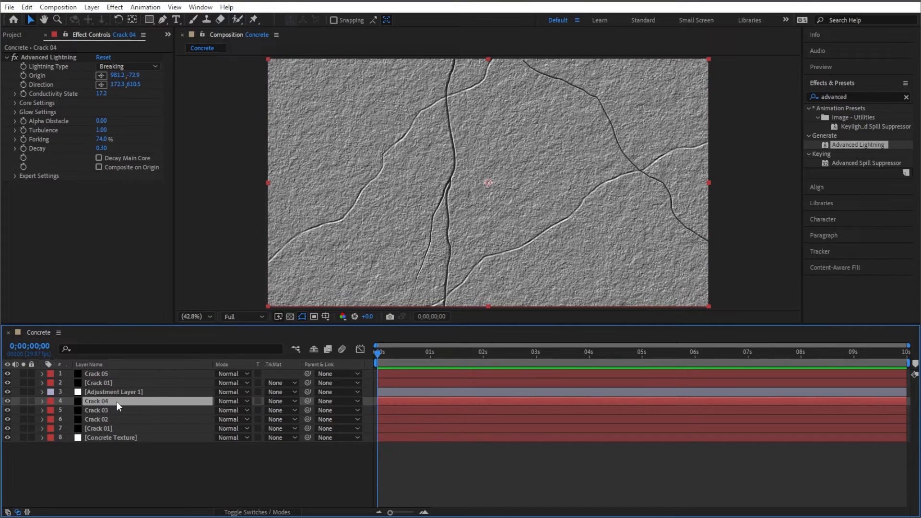
key(ctrl+d)
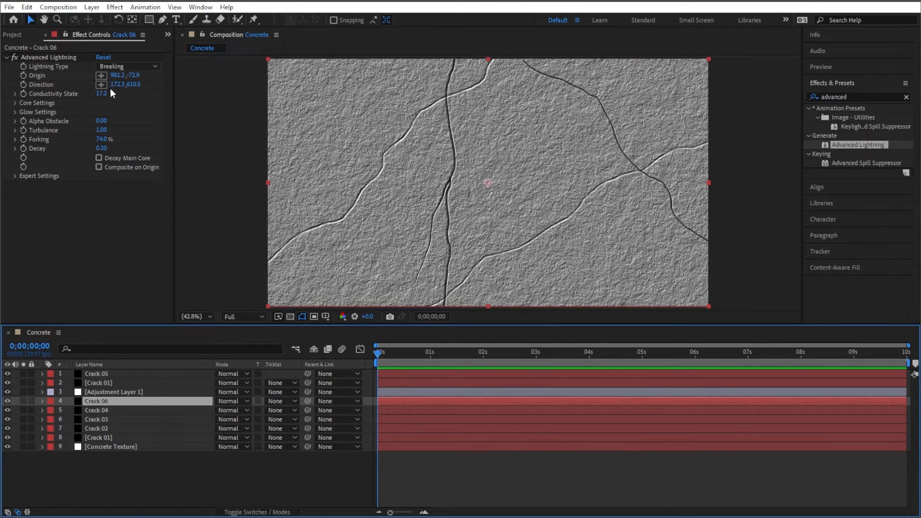
drag(110, 93, 144, 98)
- Set Crack 06's Forking to 90%
drag(103, 139, 115, 140)
click(104, 140)
text(96)
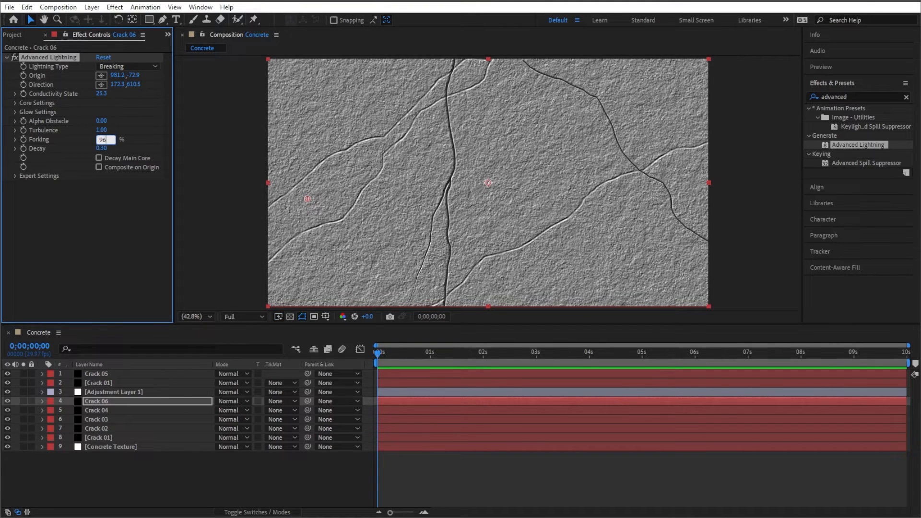
key(BackSpace)
text(0)
key(Return)
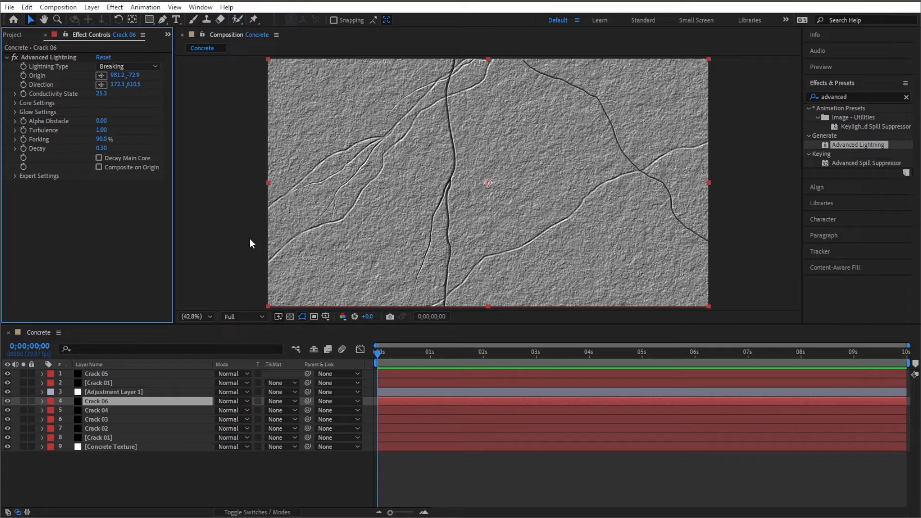
- Reposition Crack 06's Origin to about 1978, 809 and its Direction to about 25, 234
click(101, 76)
click(523, 260)
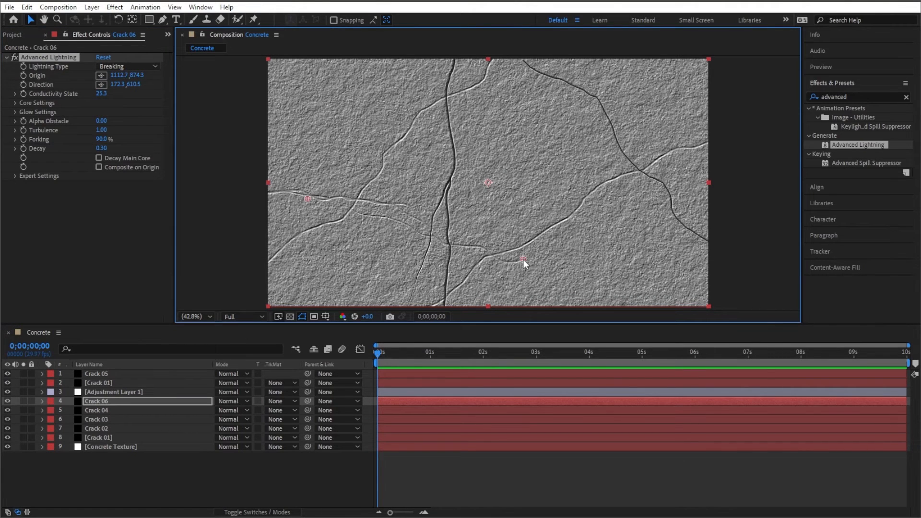
drag(314, 199, 275, 111)
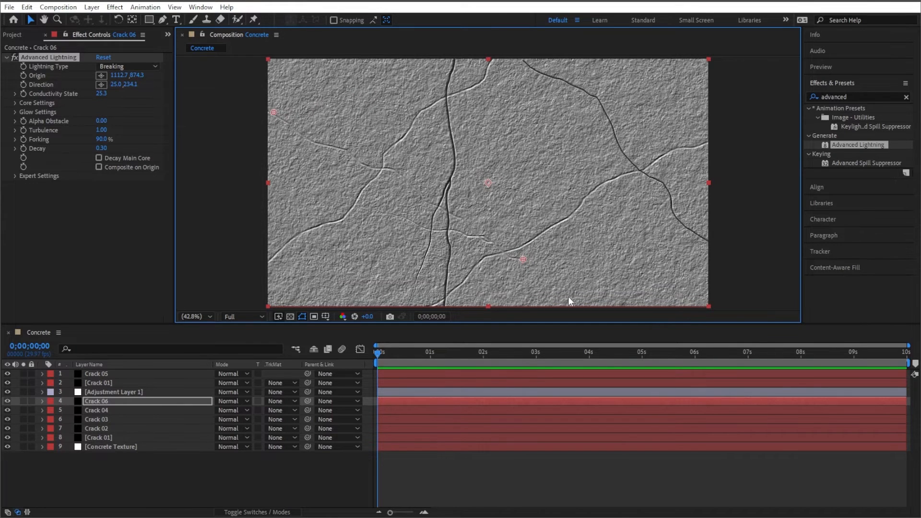
drag(524, 260, 722, 245)
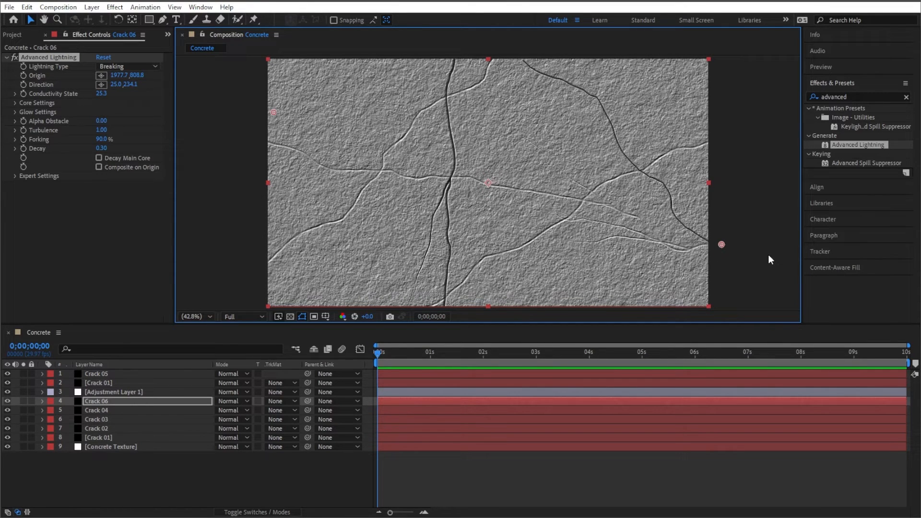
- Pre-compose all layers of the Concrete composition into a new composition named Concrete Comp
drag(565, 325, 560, 390)
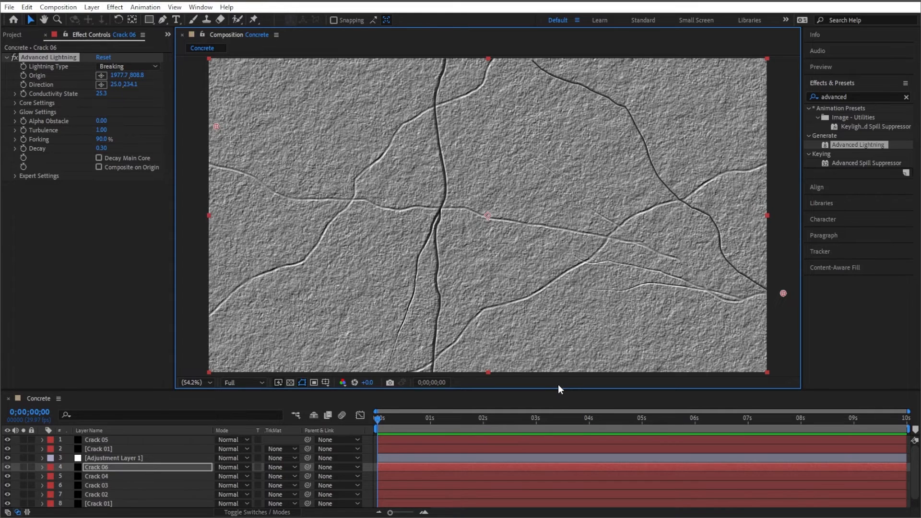
drag(558, 387, 570, 331)
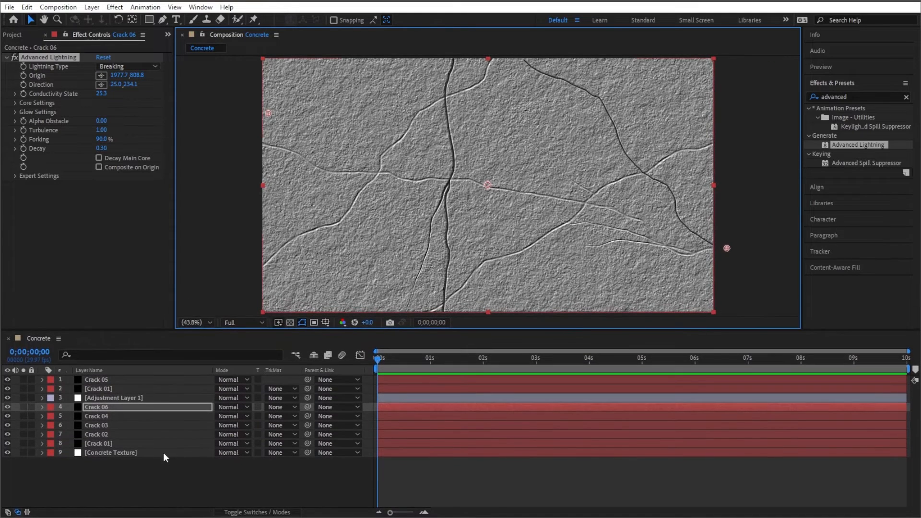
drag(187, 467, 146, 379)
right_click(151, 384)
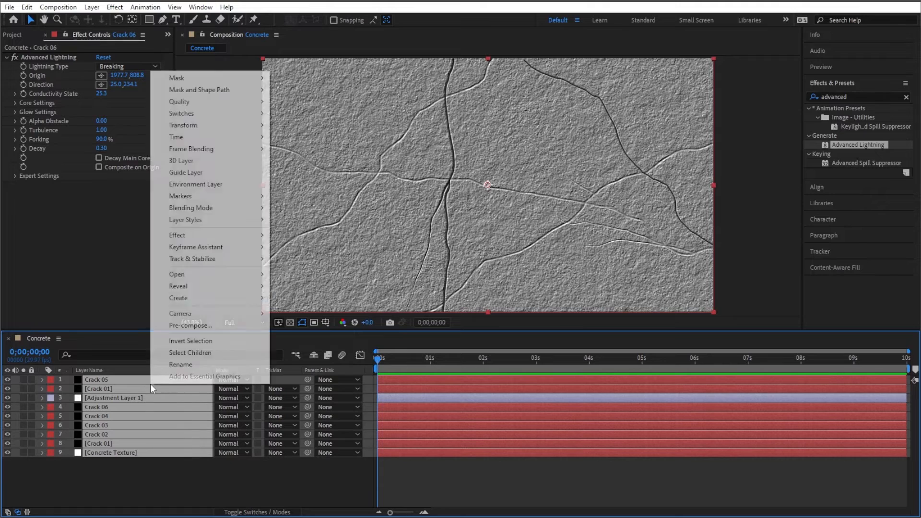
click(232, 326)
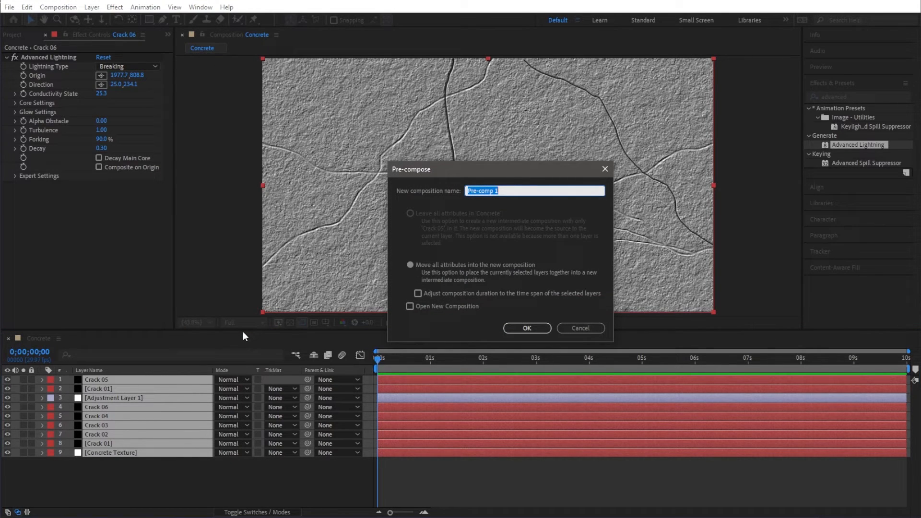
text(Concrete Comp)
key(Return)
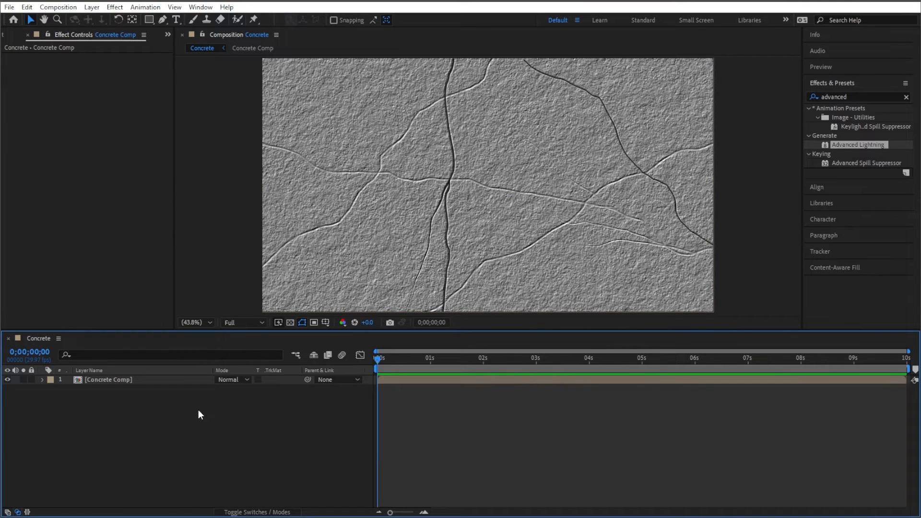
- Create a new green solid layer named Paint in the Concrete composition
right_click(114, 407)
mouse_move(211, 279)
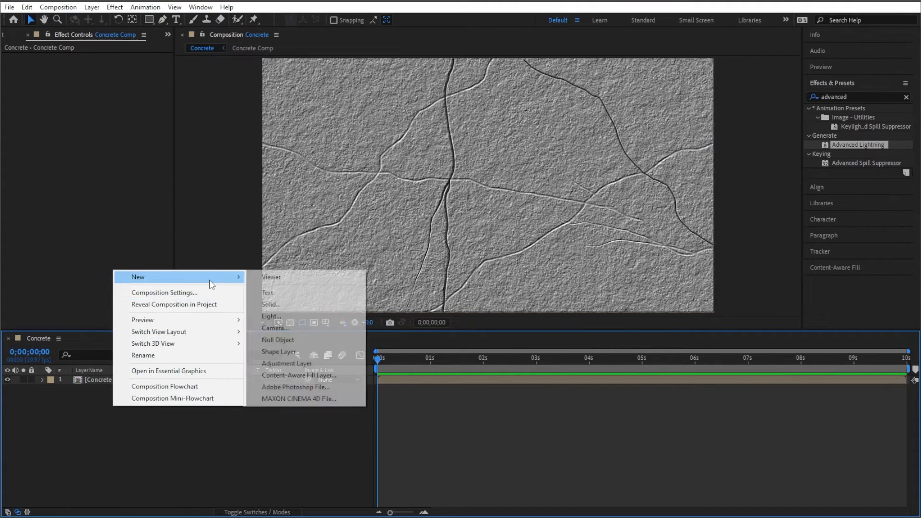
click(274, 304)
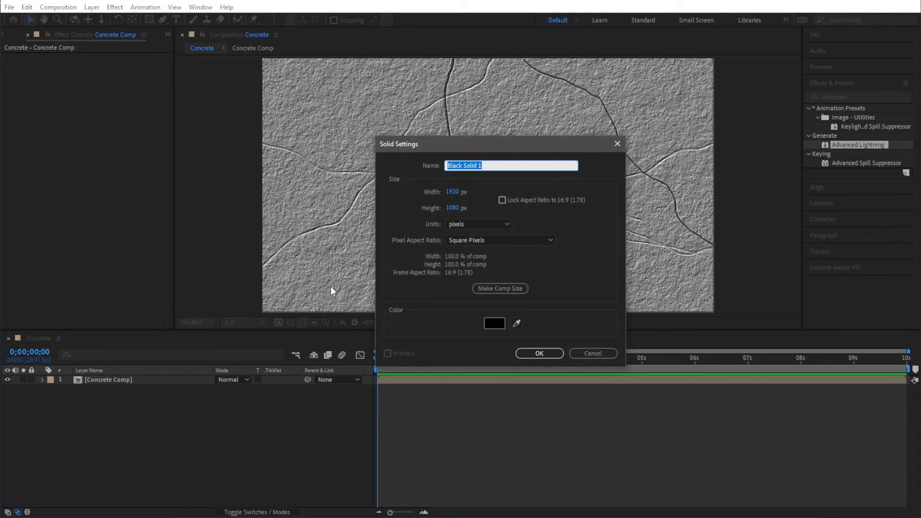
text(Paint)
click(494, 324)
click(265, 302)
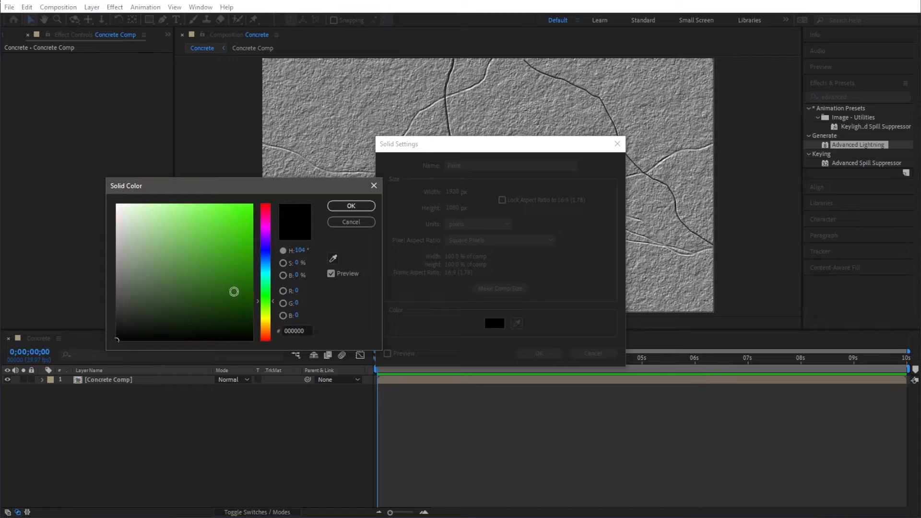
drag(234, 291, 262, 295)
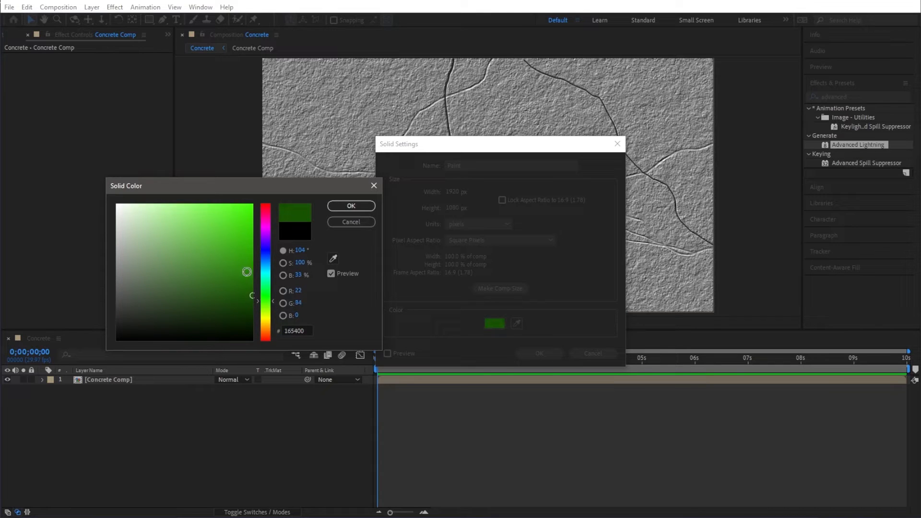
click(351, 206)
click(539, 354)
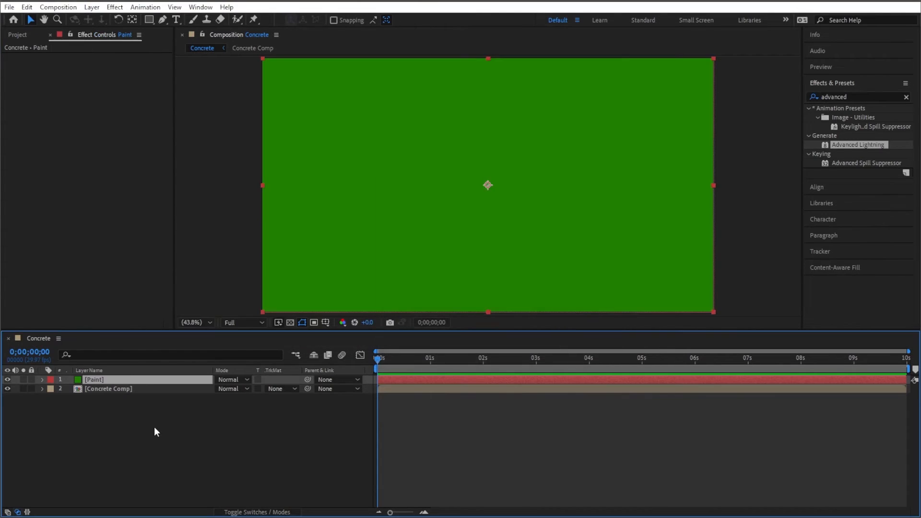
- Select the Brush tool and open the Paint layer in its own Layer panel
click(159, 415)
click(101, 378)
click(195, 19)
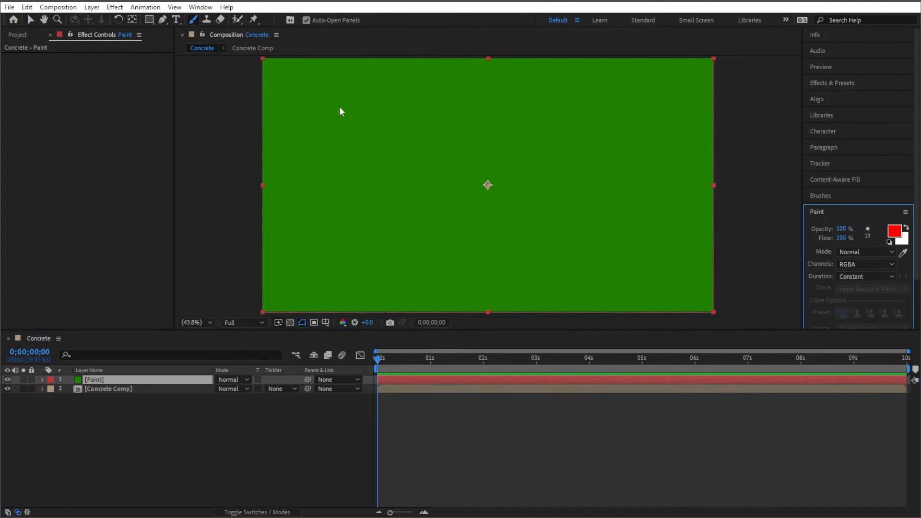
click(438, 173)
click(452, 180)
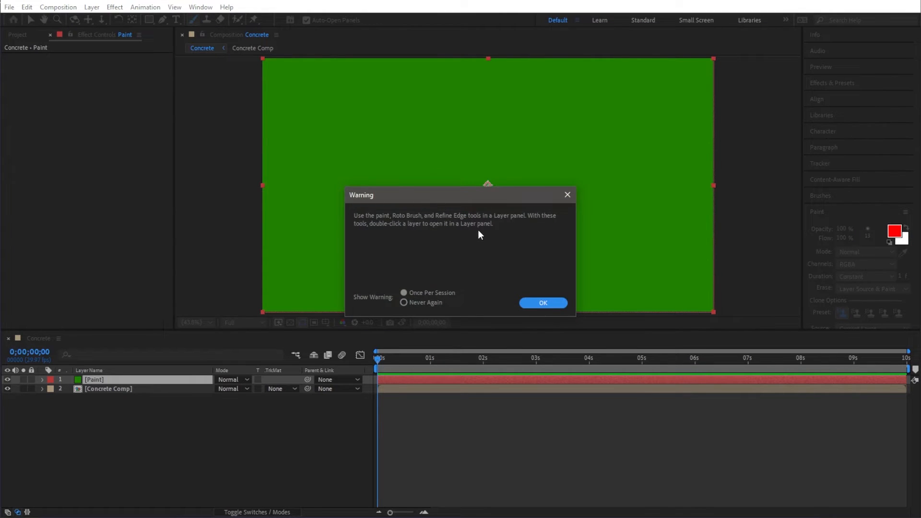
click(547, 303)
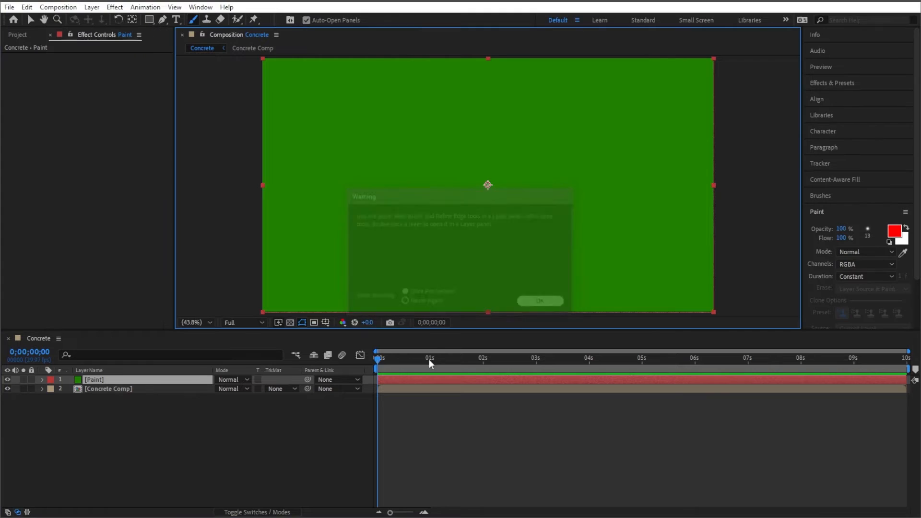
click(153, 380)
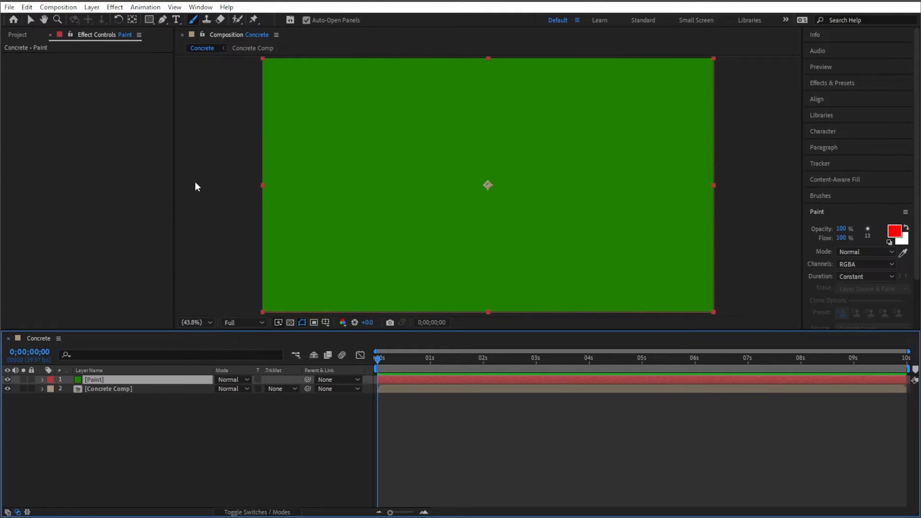
double_click(140, 380)
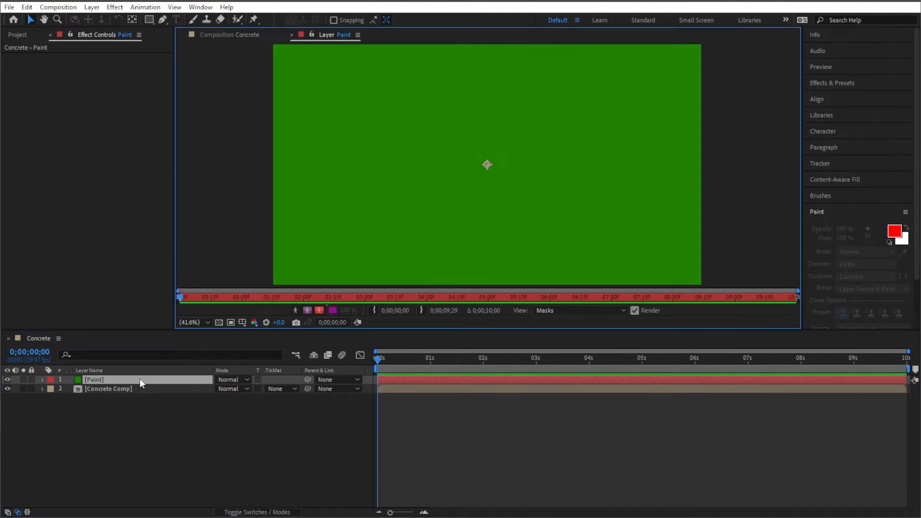
- Paint a test stroke on the Paint layer and undo it
click(193, 20)
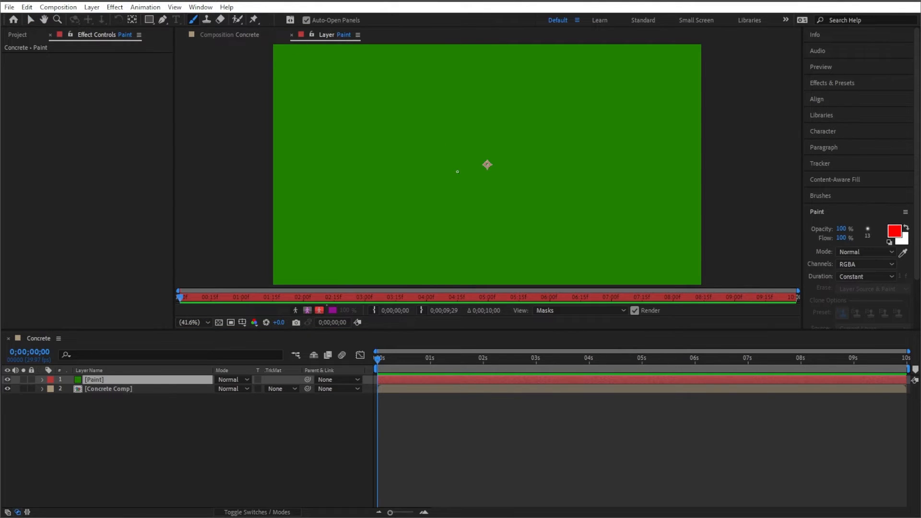
mouse_move(457, 171)
mouse_down()
mouse_move(390, 199)
mouse_move(550, 166)
mouse_move(454, 147)
mouse_move(431, 157)
mouse_move(483, 141)
mouse_move(460, 179)
mouse_up()
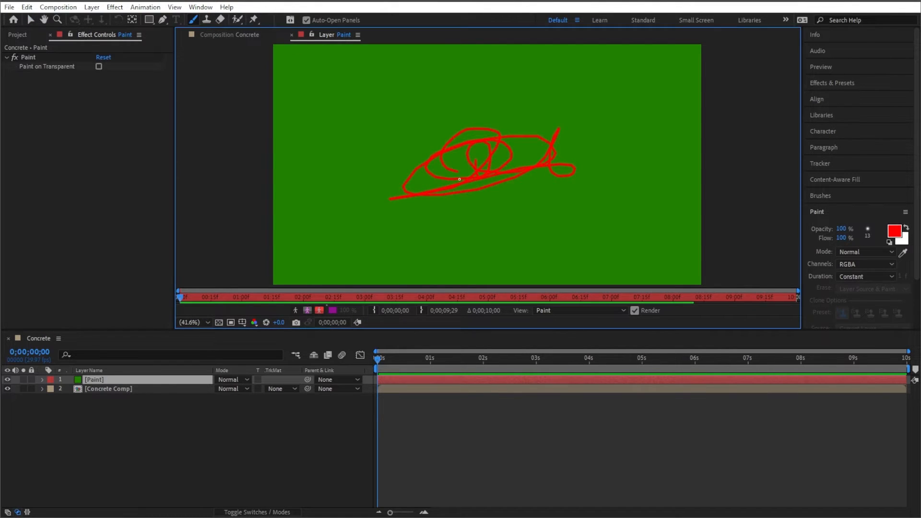
key(ctrl+z)
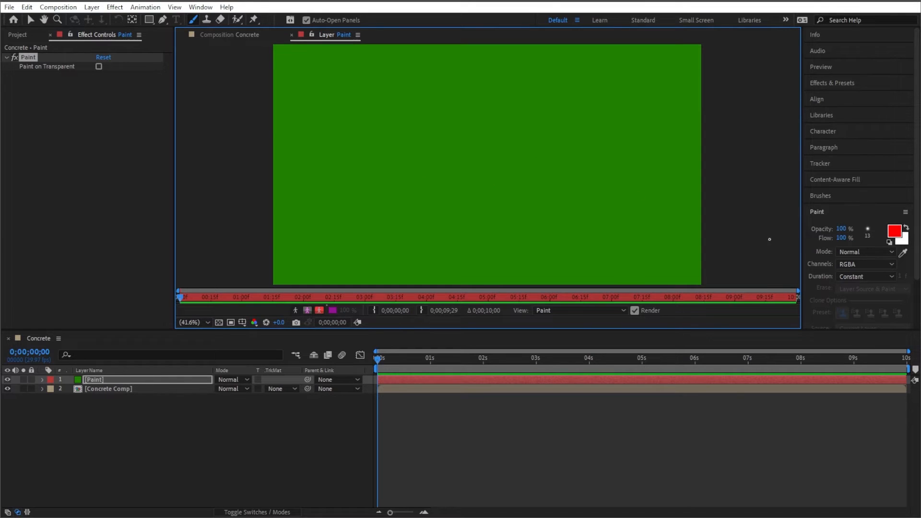
- Set the brush diameter to 100 px
drag(870, 212, 867, 130)
click(868, 131)
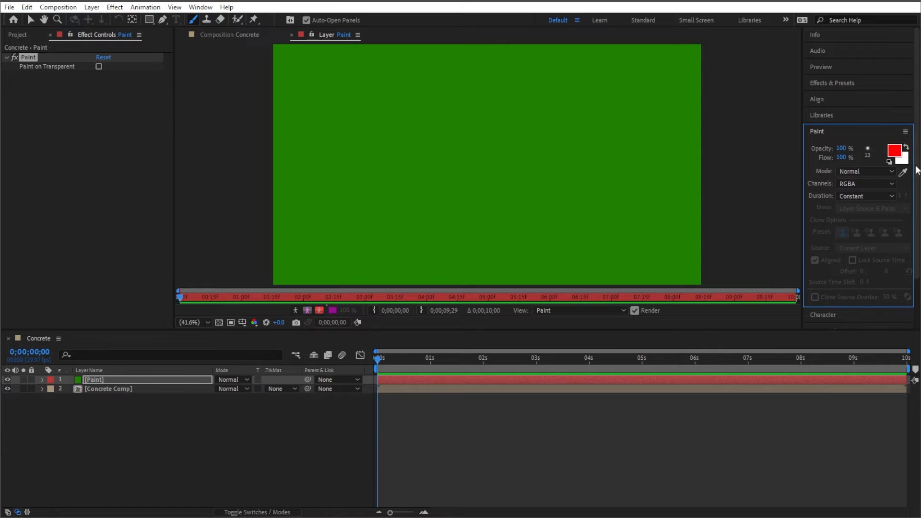
click(867, 148)
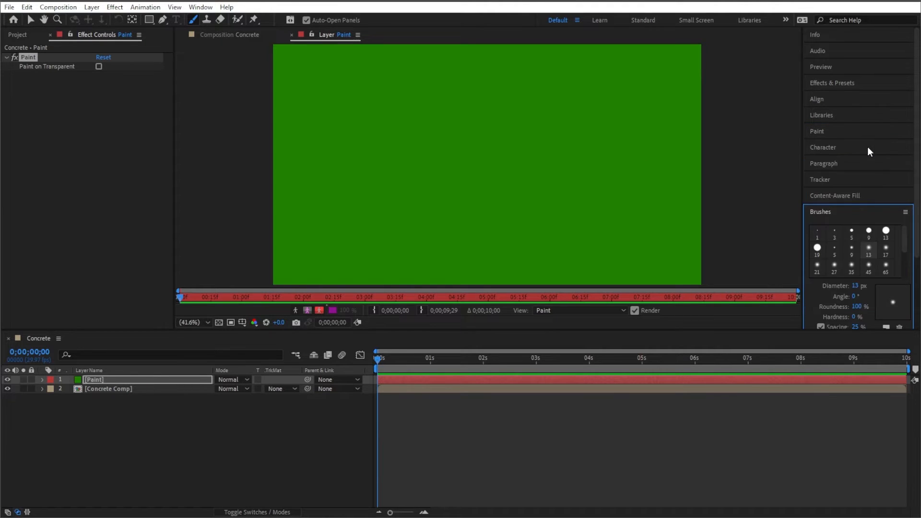
click(857, 286)
text(100)
- Paint test strokes with the 100 px brush and undo them
mouse_move(423, 156)
mouse_down()
mouse_move(585, 81)
mouse_move(411, 191)
mouse_up()
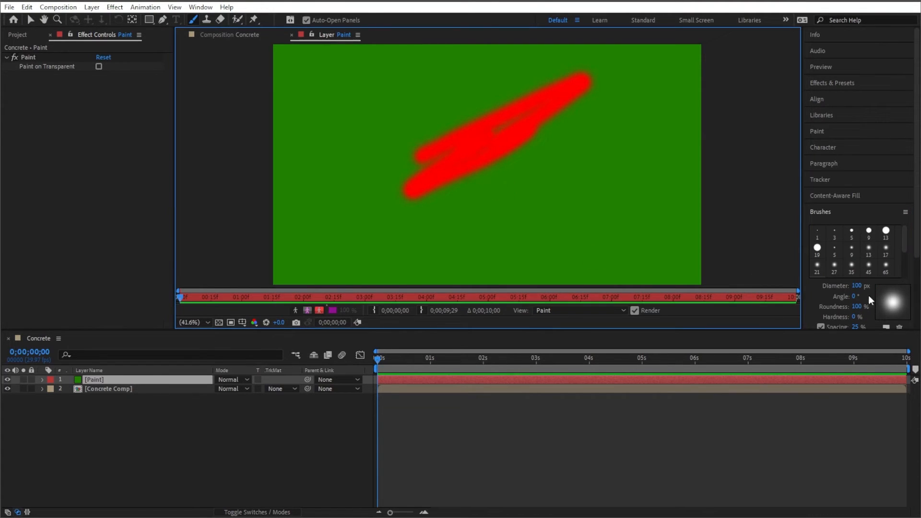
key(ctrl+z)
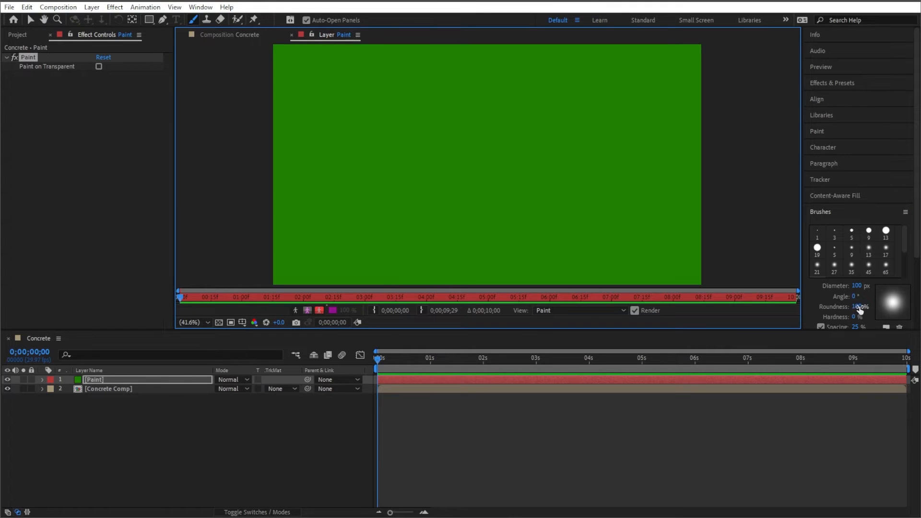
scroll(917, 254, down, 1)
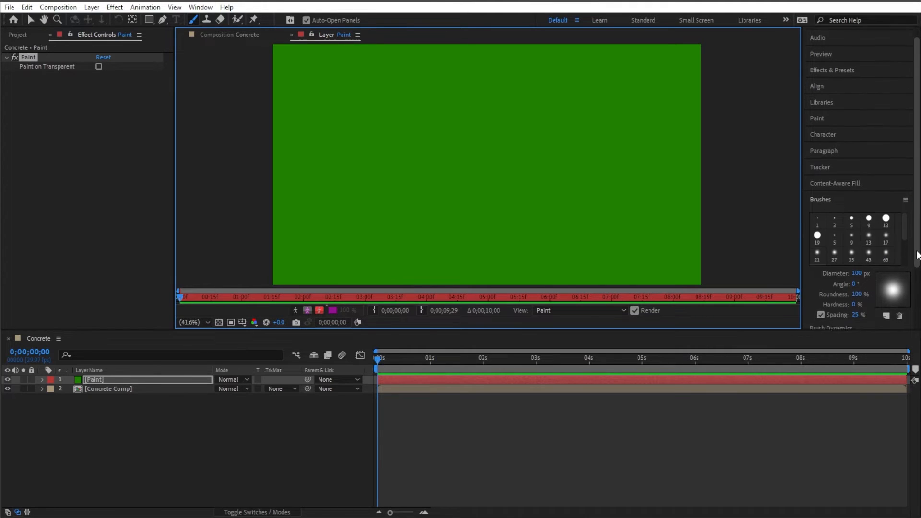
scroll(918, 255, down, 2)
mouse_move(414, 179)
mouse_down()
mouse_move(429, 168)
mouse_move(432, 193)
mouse_move(497, 167)
mouse_up()
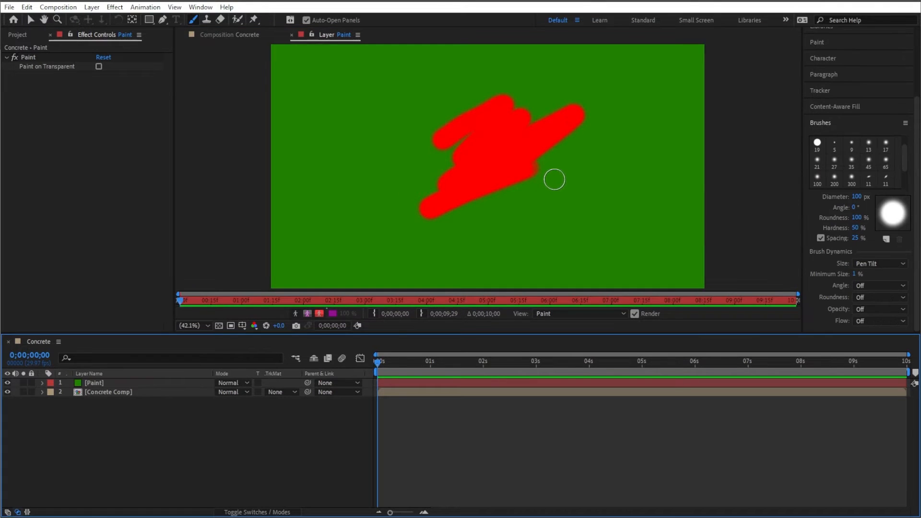
key(ctrl+z)
key(ctrl+z)
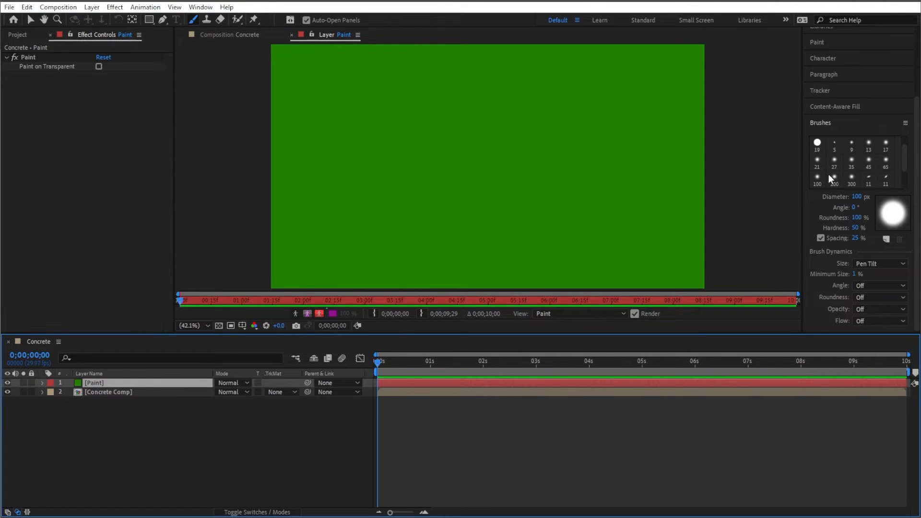
- Set the paint stroke Duration to Write On
click(820, 45)
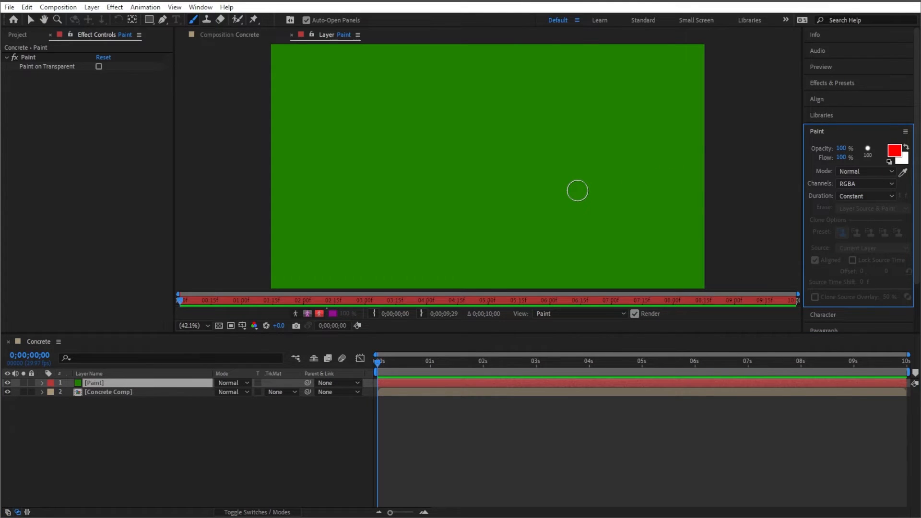
click(869, 196)
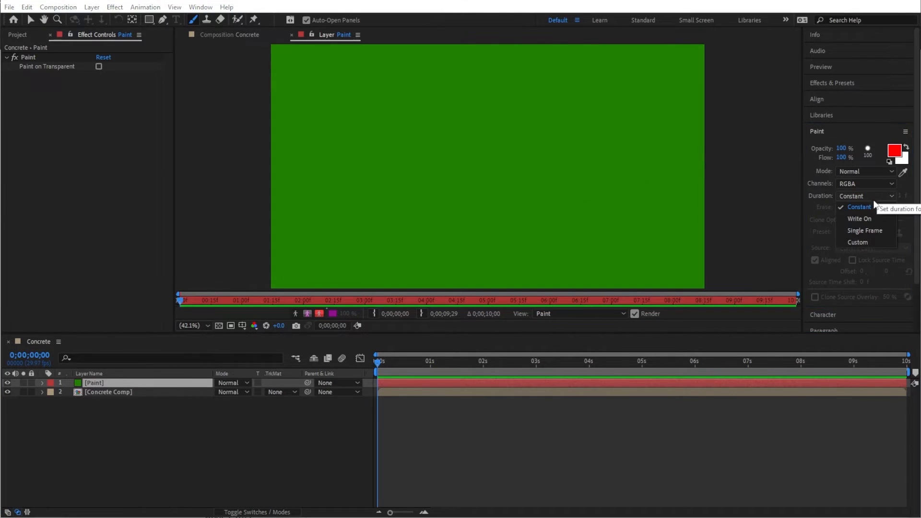
click(865, 218)
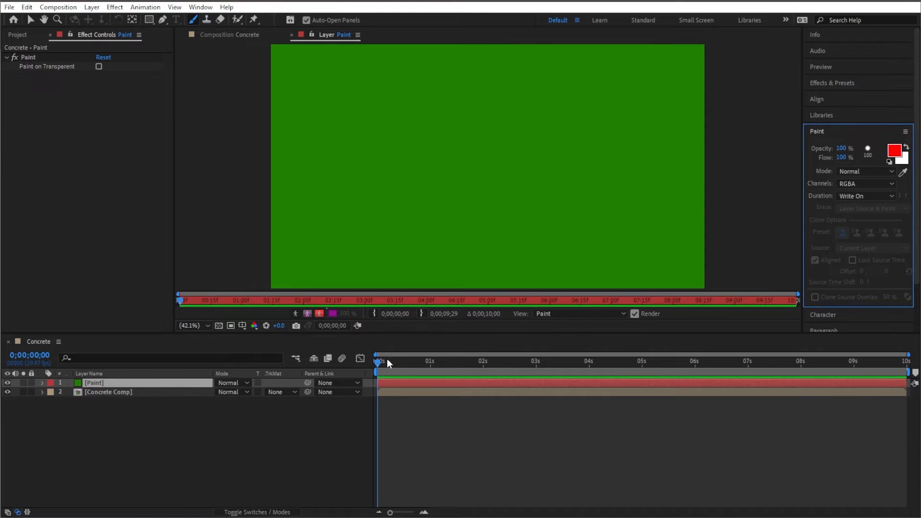
- Paint a write-on scribble stroke across the Paint layer and scrub the timeline to preview its animation
mouse_move(387, 361)
mouse_down()
mouse_move(438, 361)
mouse_move(371, 373)
mouse_up()
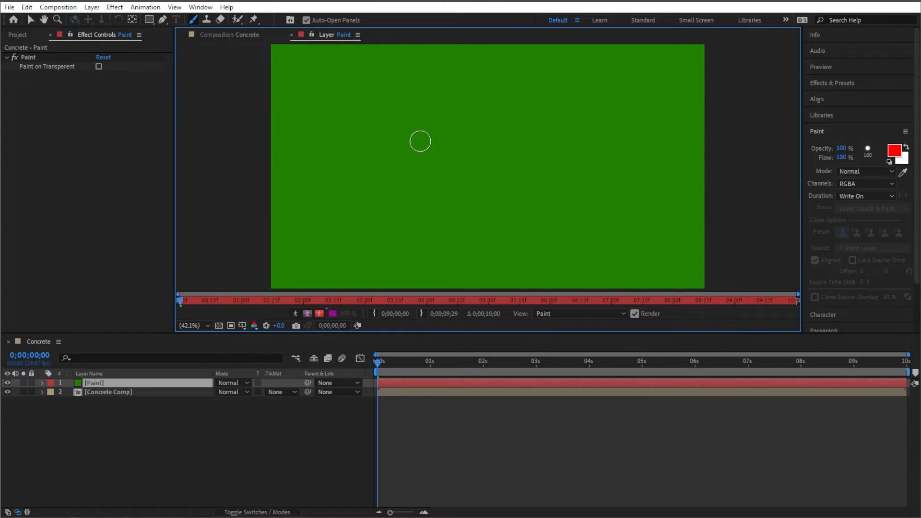
mouse_move(420, 141)
mouse_down()
mouse_move(459, 107)
mouse_move(433, 162)
mouse_move(481, 117)
mouse_move(443, 174)
mouse_move(516, 105)
mouse_move(466, 162)
mouse_move(484, 187)
mouse_move(529, 146)
mouse_move(501, 155)
mouse_move(512, 173)
mouse_up()
mouse_move(396, 361)
mouse_down()
mouse_move(478, 363)
mouse_move(383, 363)
mouse_move(511, 345)
mouse_up()
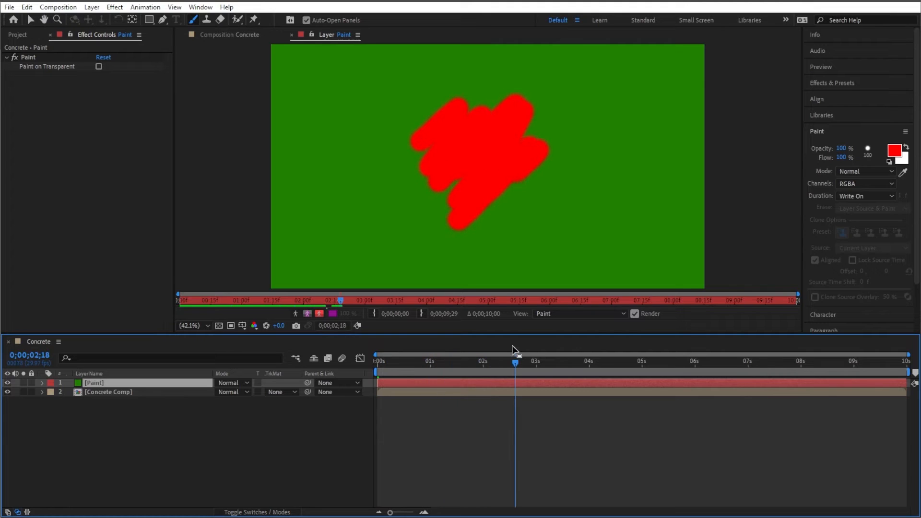
- Return to the first frame, paint two more strokes on the Paint layer, and scrub to preview them writing on
key(Home)
drag(422, 362, 377, 363)
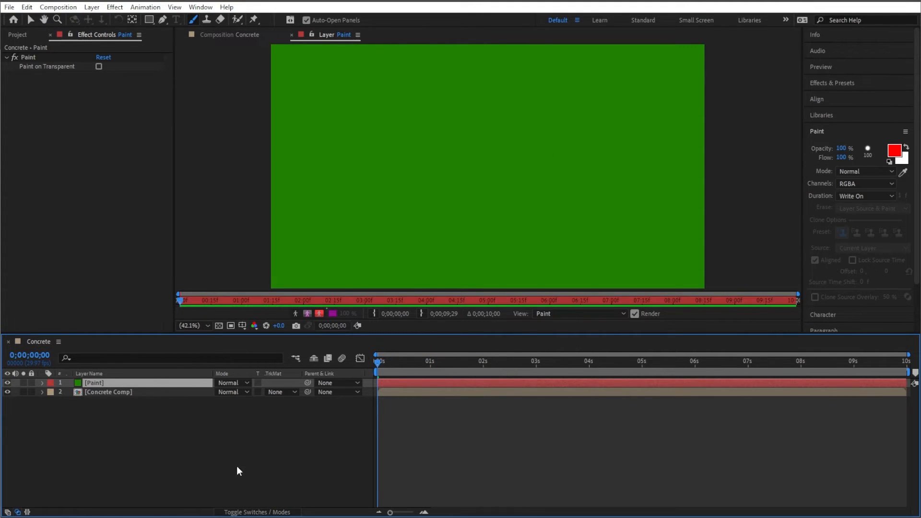
drag(446, 138, 416, 164)
mouse_move(472, 115)
mouse_down()
mouse_move(465, 154)
mouse_move(500, 136)
mouse_move(510, 150)
mouse_move(409, 252)
mouse_move(580, 161)
mouse_up()
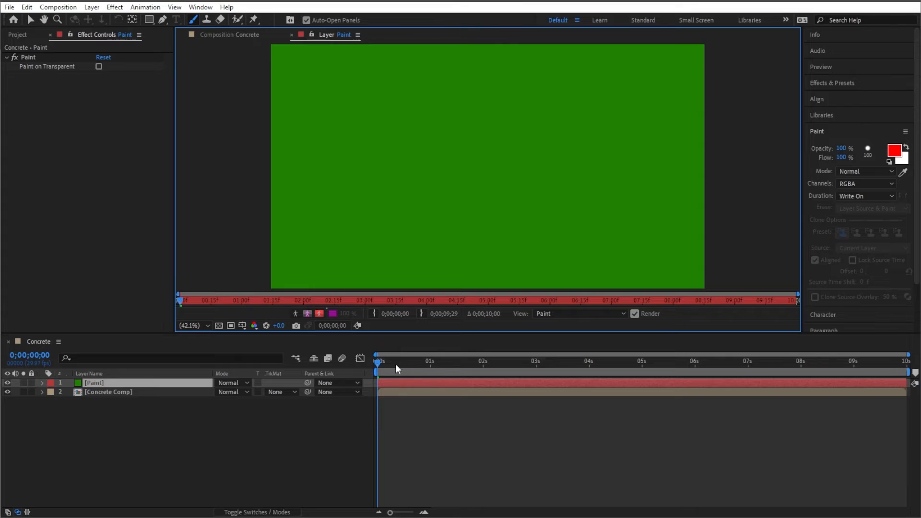
drag(395, 363, 539, 320)
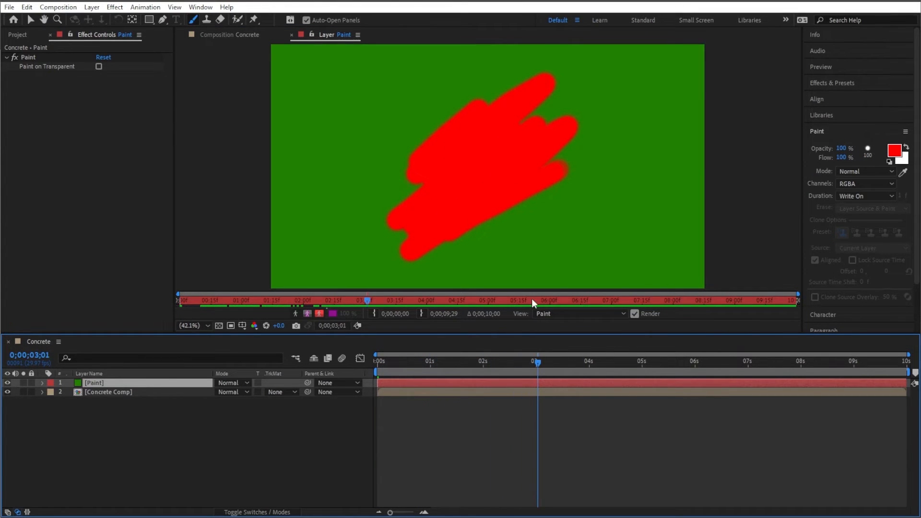
drag(503, 365, 390, 372)
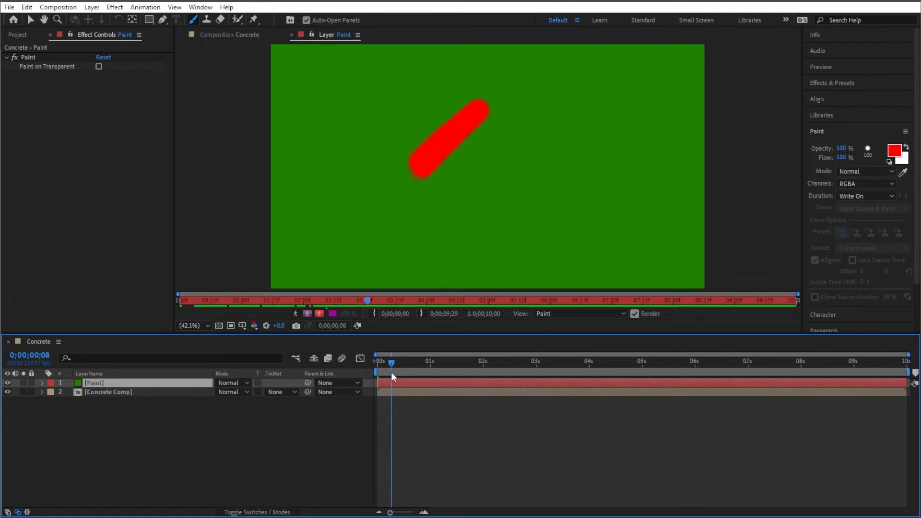
- Turn on Paint on Transparent for the Paint effect of the Paint layer
click(42, 384)
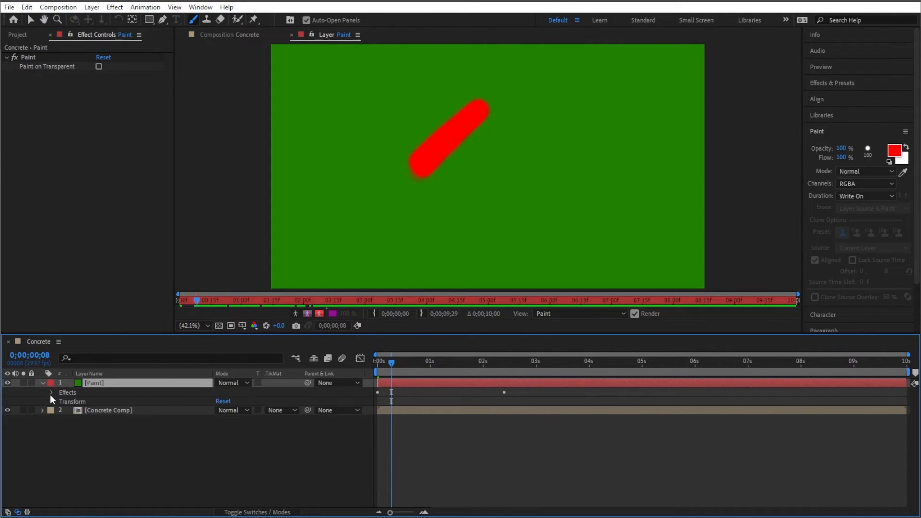
click(51, 393)
click(61, 402)
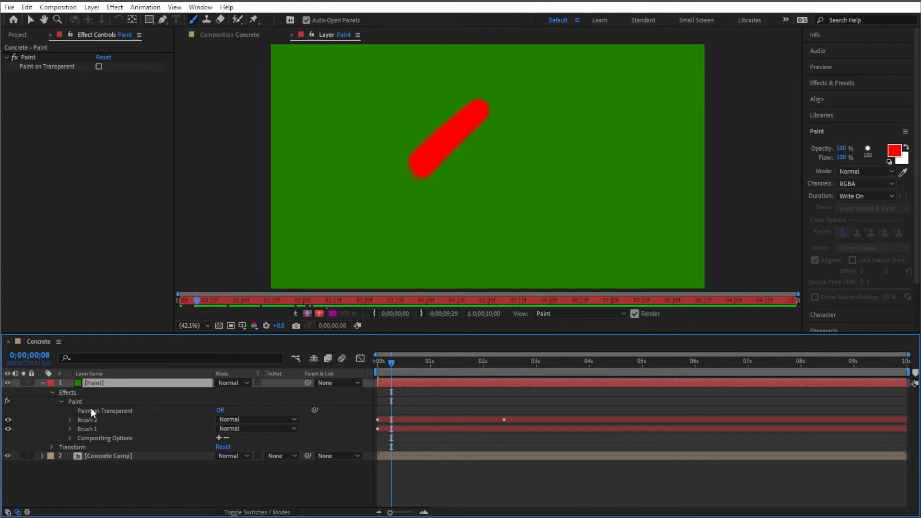
click(220, 410)
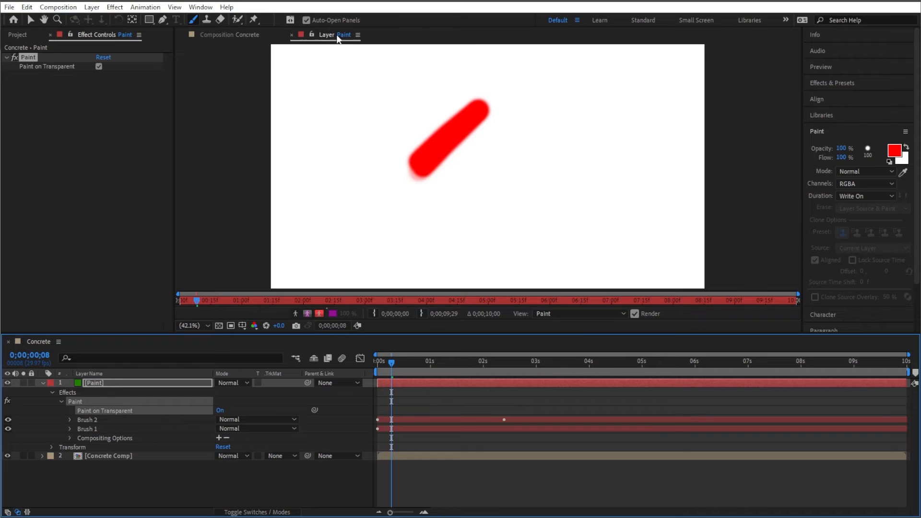
- Close the Layer viewer and scrub the timeline to preview the strokes over the concrete
click(291, 35)
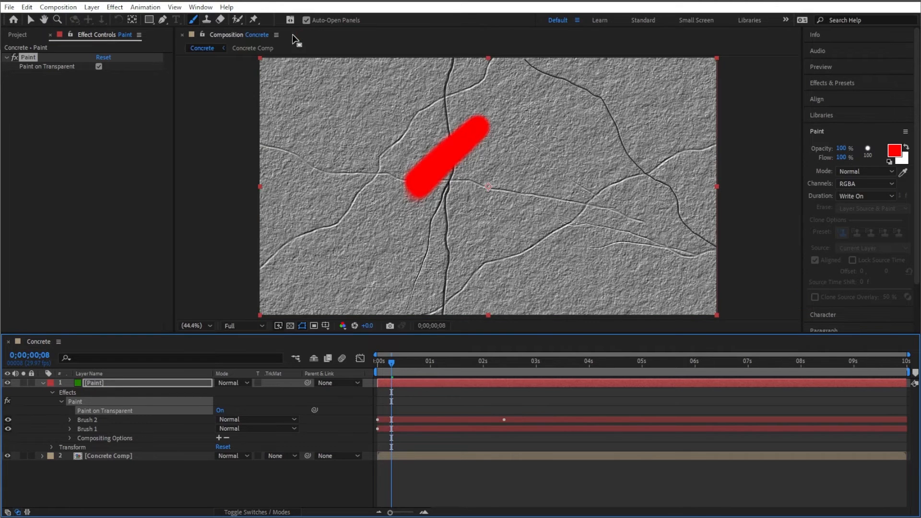
mouse_move(387, 372)
mouse_down()
mouse_move(379, 366)
mouse_move(423, 353)
mouse_move(514, 343)
mouse_up()
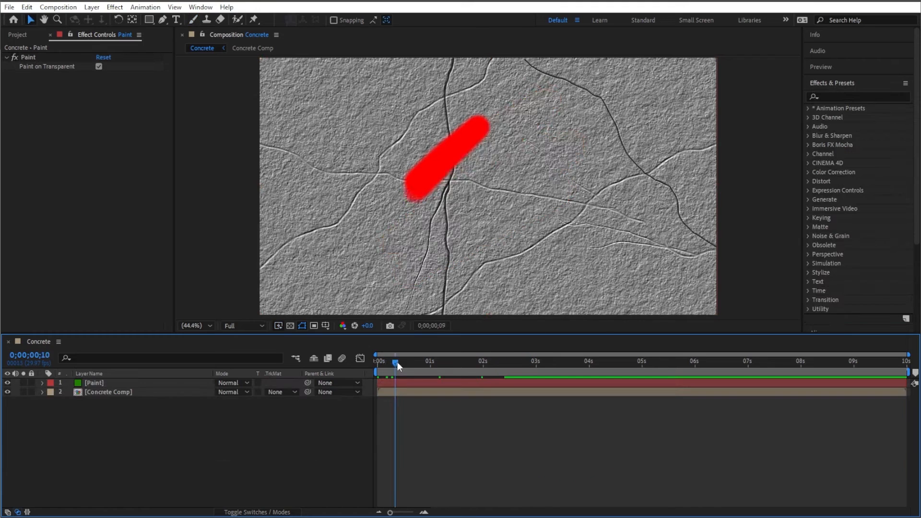
drag(385, 355, 480, 353)
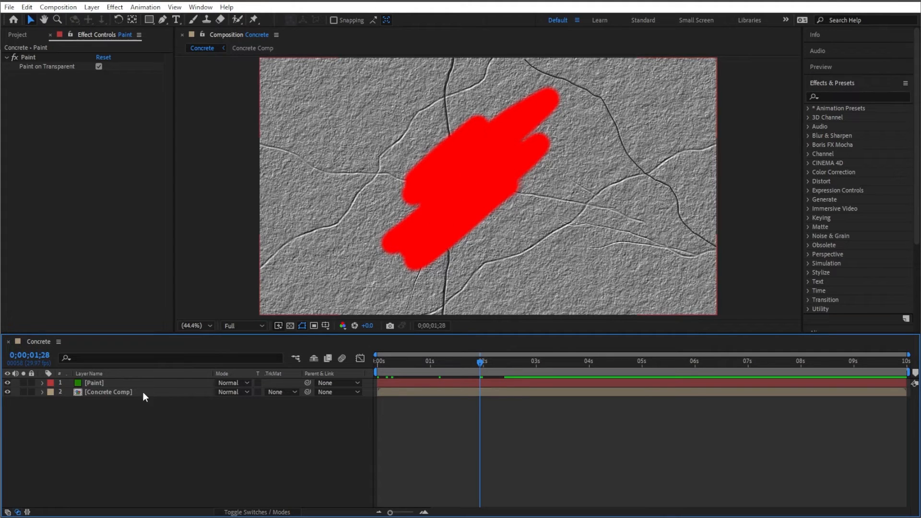
- Apply Texturize to the Paint layer, using Concrete Comp as the texture layer with a Texture Contrast of 2.0
click(122, 384)
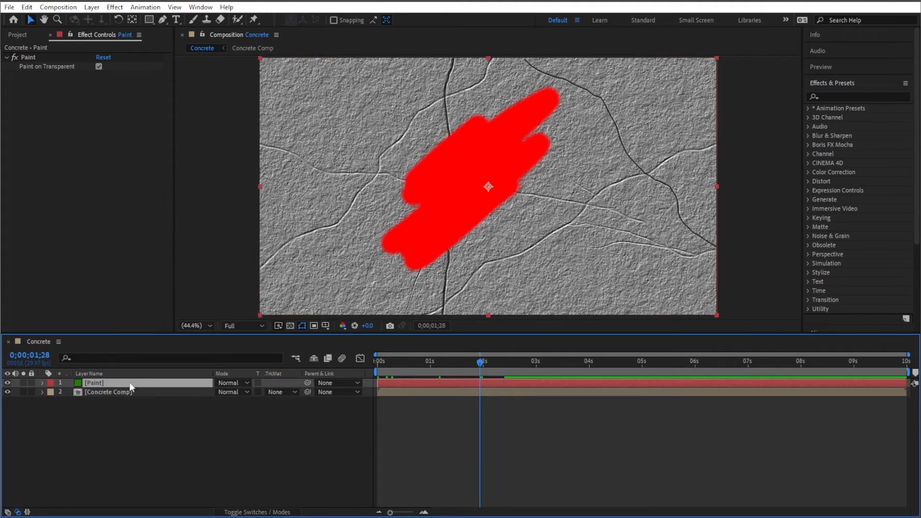
click(848, 98)
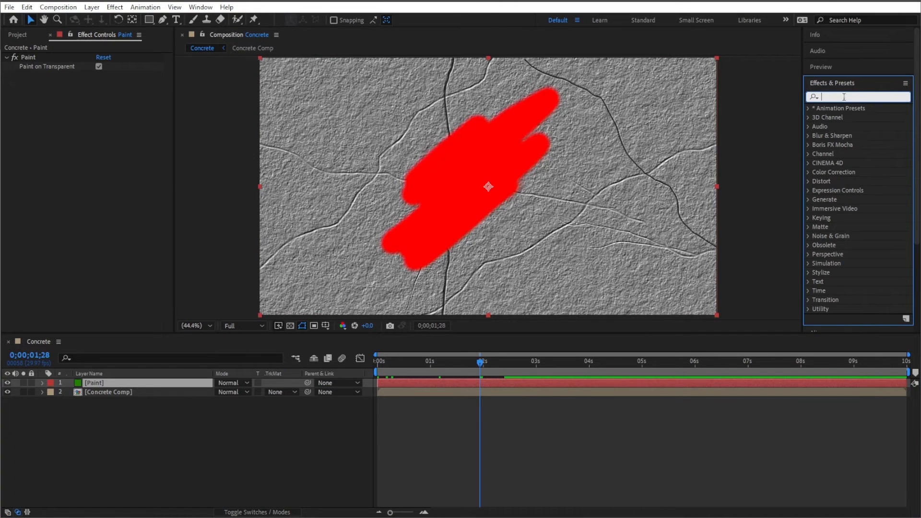
text(texturize)
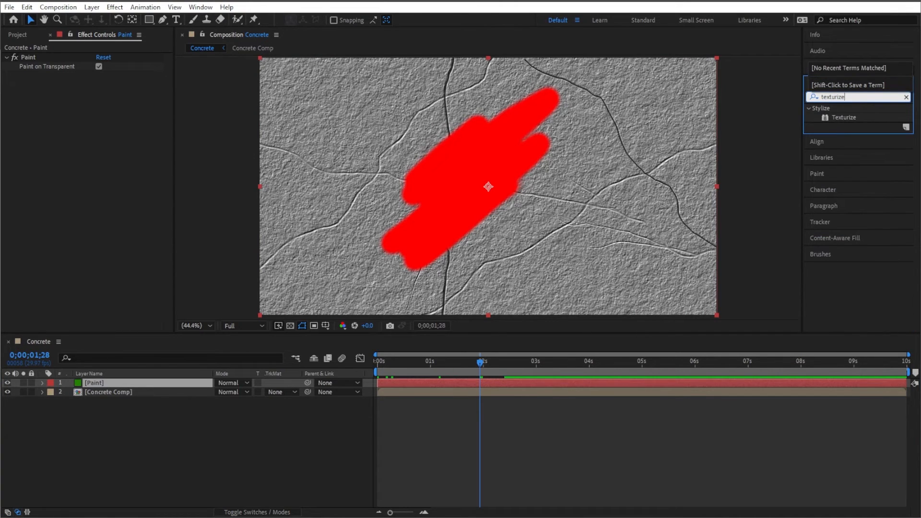
double_click(844, 117)
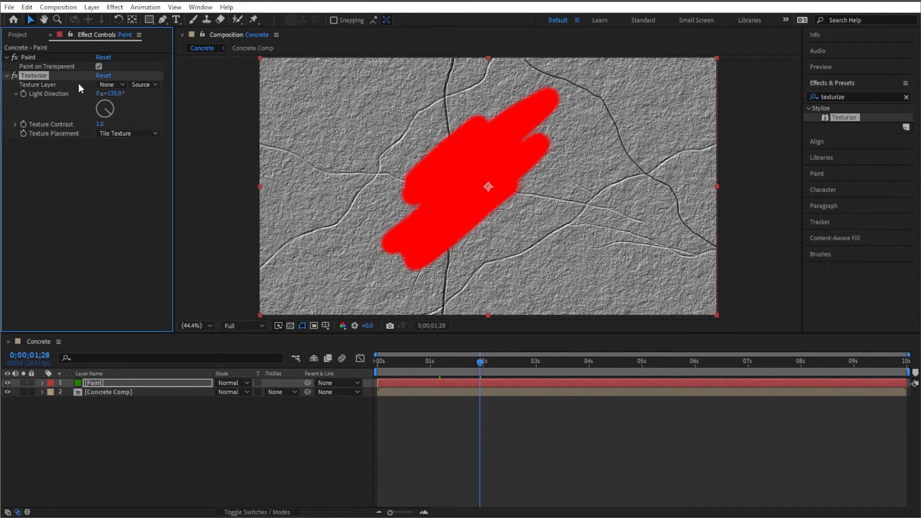
click(122, 85)
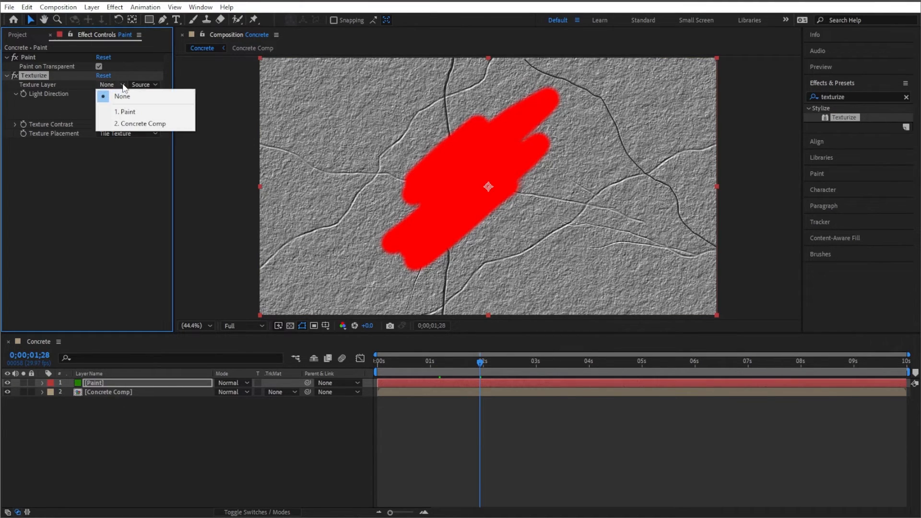
click(133, 124)
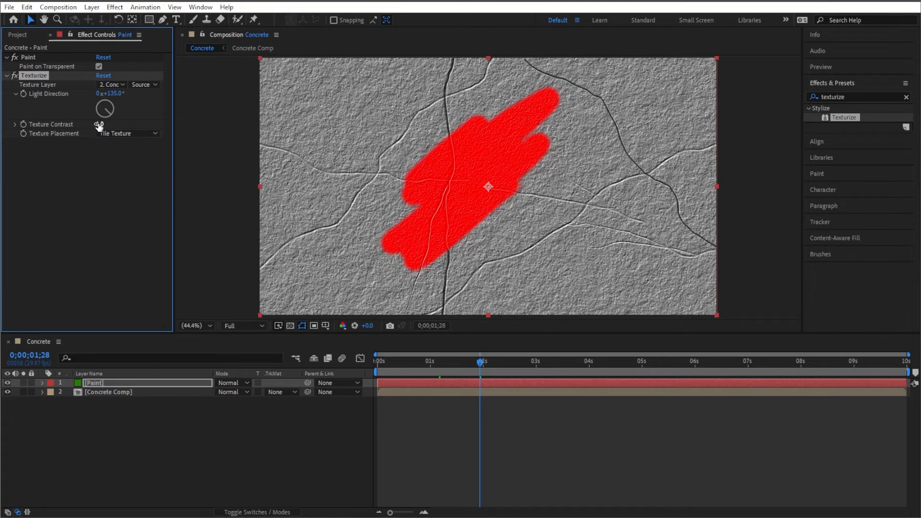
drag(98, 126, 124, 123)
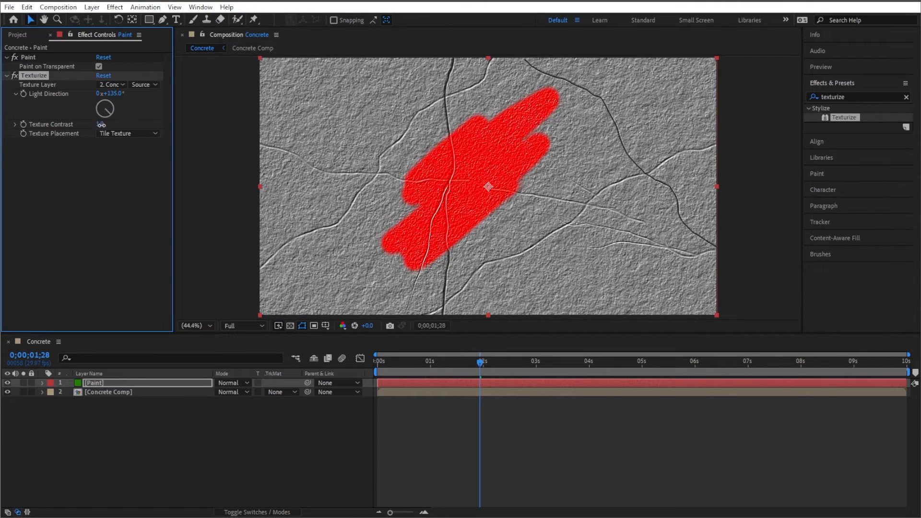
drag(101, 126, 131, 129)
- Apply Fractal Noise to the Paint layer and move it above Texturize in the effect stack
click(859, 96)
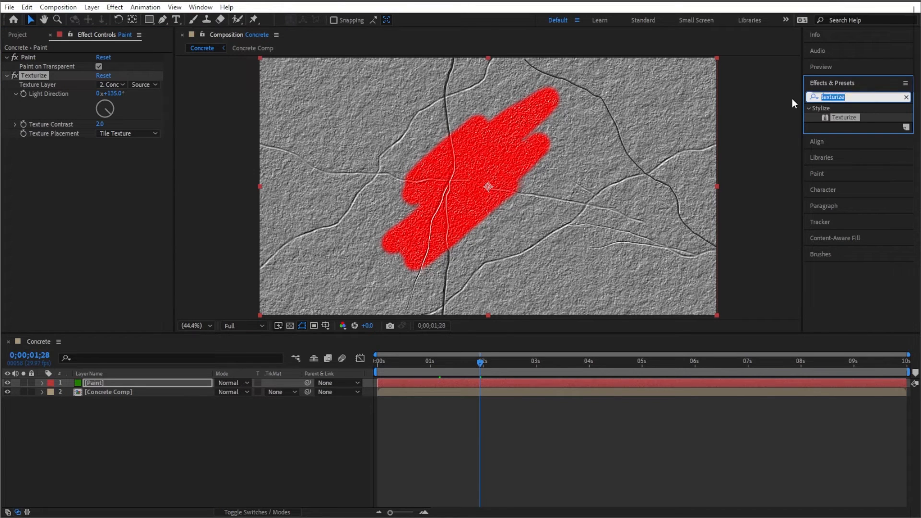
text(frac)
click(849, 182)
double_click(849, 181)
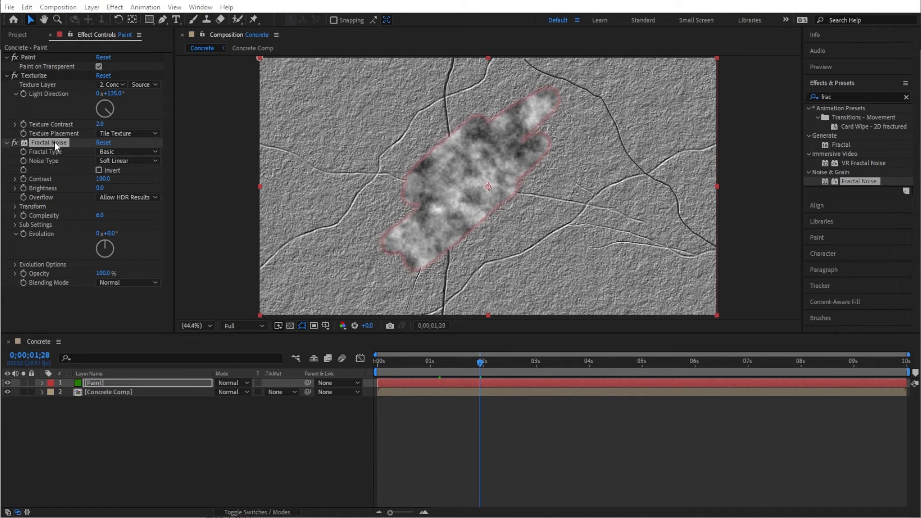
drag(54, 142, 59, 75)
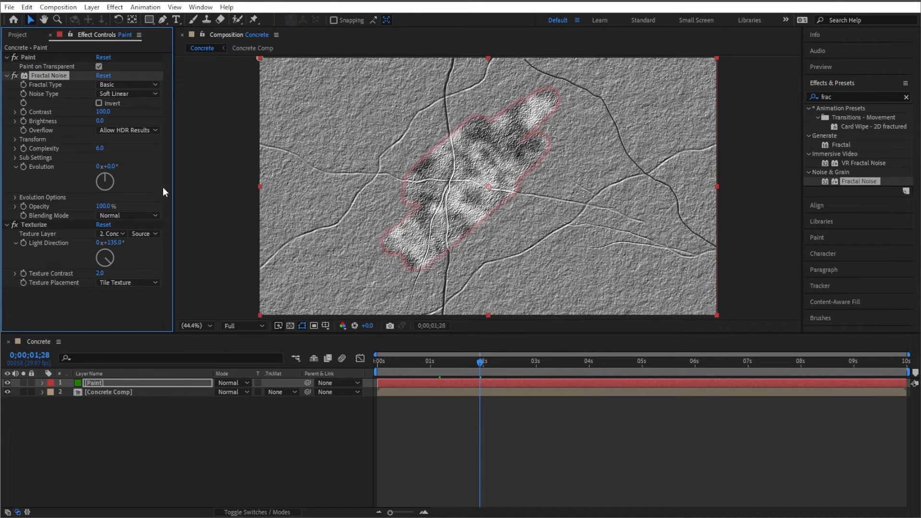
- Collapse the Paint layer's effects and apply Colorama to the layer
click(7, 225)
click(7, 75)
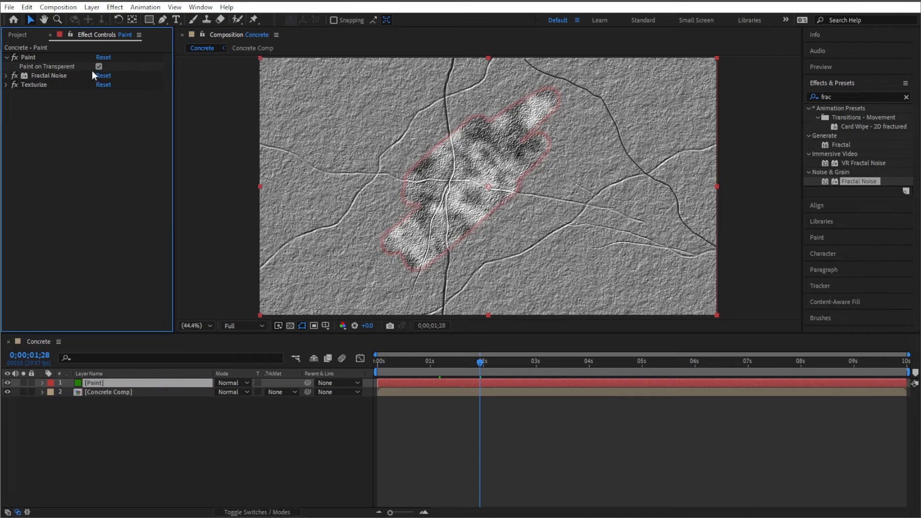
click(6, 57)
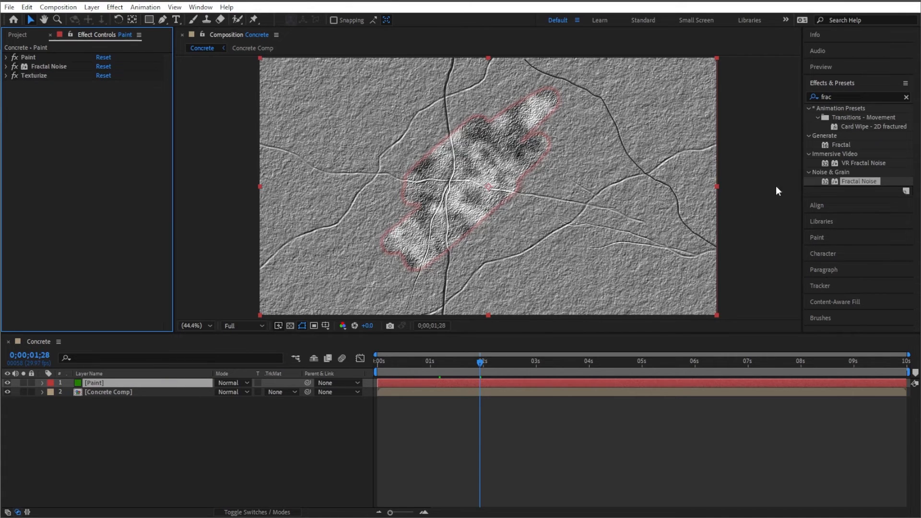
click(849, 96)
text(colo)
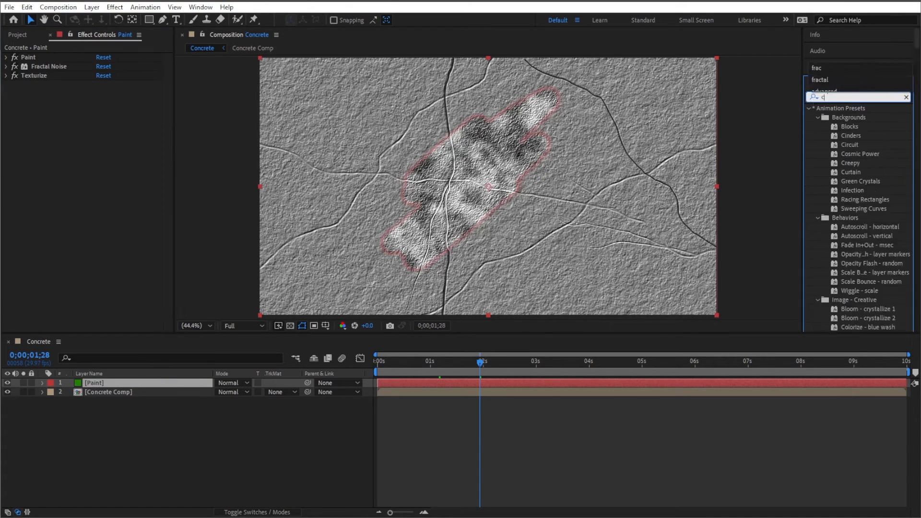
text(rama)
double_click(843, 116)
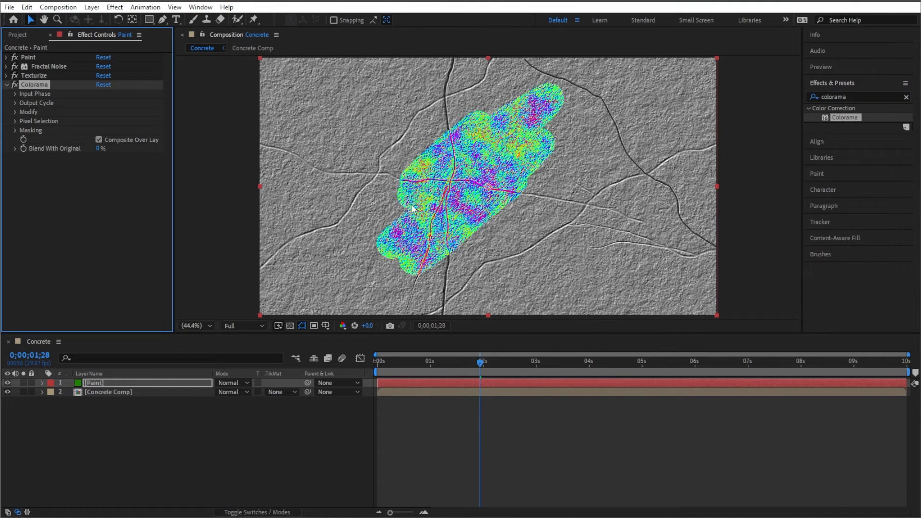
- Set Colorama's Output Cycle preset palette to Ramp Green
click(15, 103)
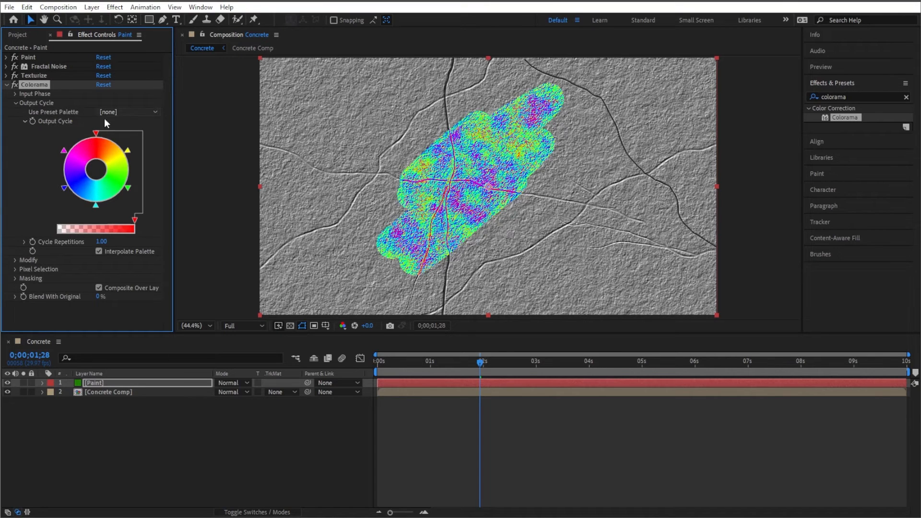
click(154, 112)
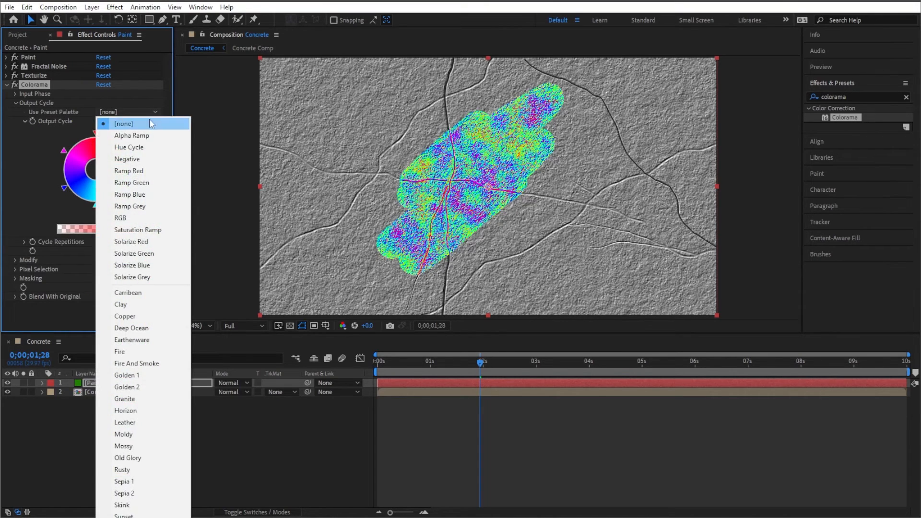
click(141, 184)
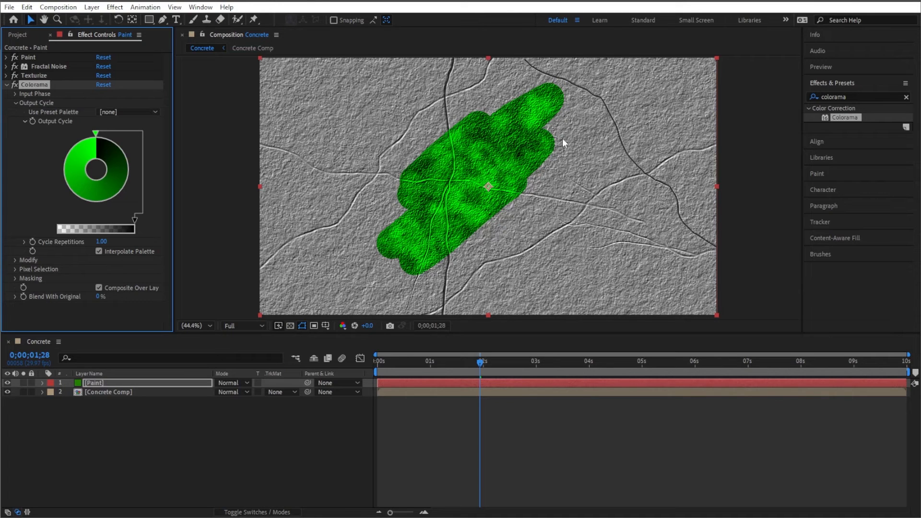
- Set the Fractal Noise opacity to 50%
click(53, 67)
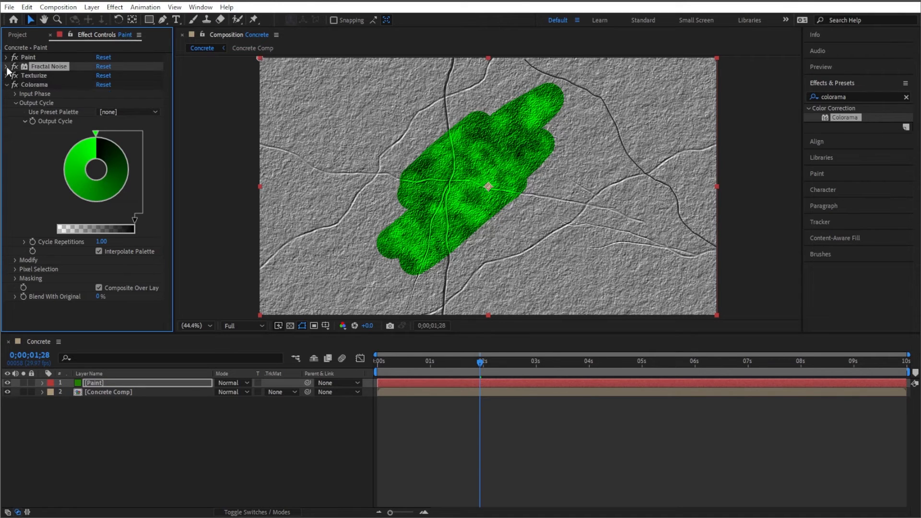
click(7, 66)
click(102, 196)
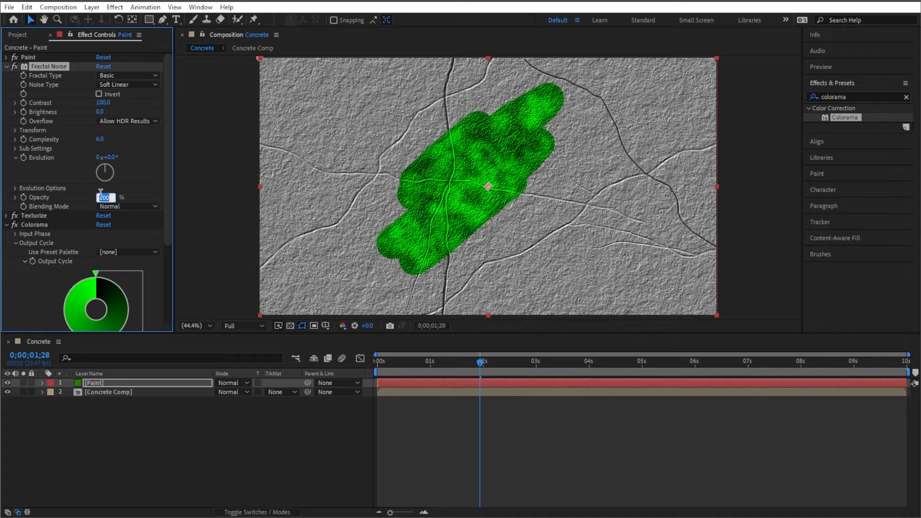
text(50)
key(Return)
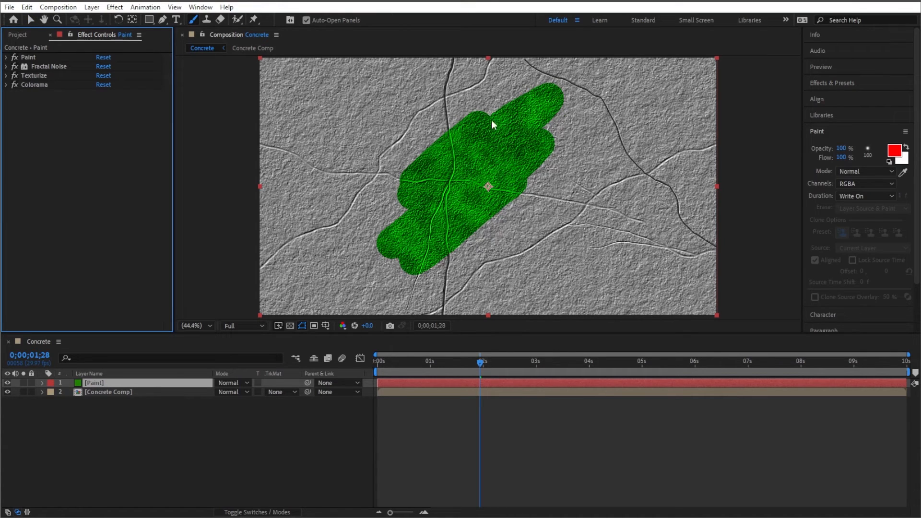
- Duplicate the Paint layer and select the lower copy
key(u)
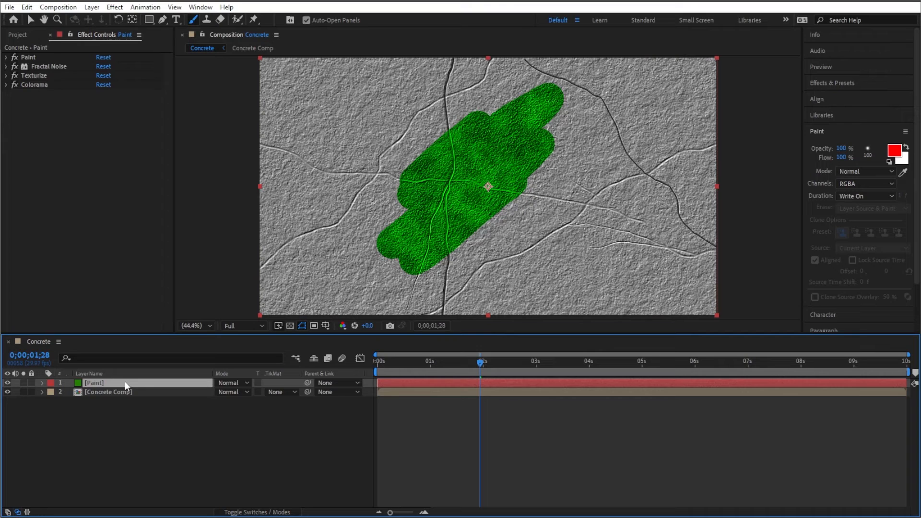
key(ctrl+d)
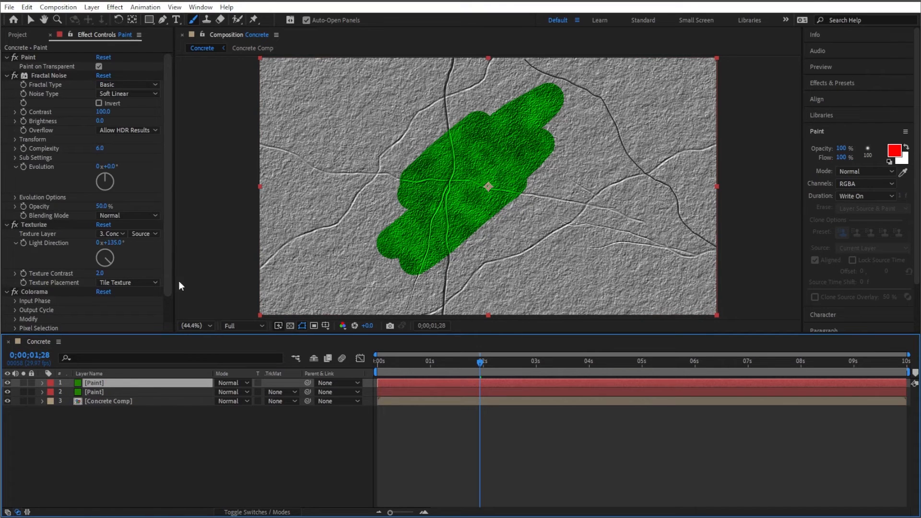
click(123, 393)
key(ctrl+5)
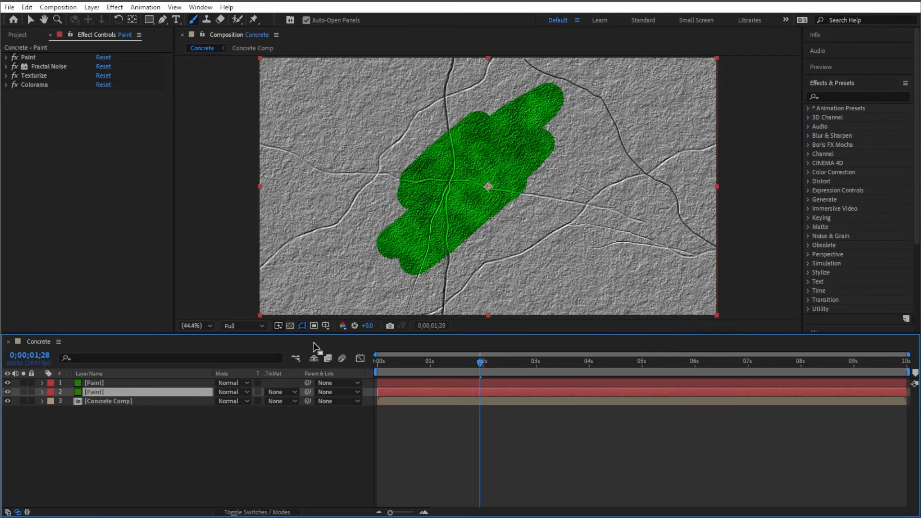
- Apply Gaussian Blur to the lower Paint layer and set its Blurriness to 100
click(852, 97)
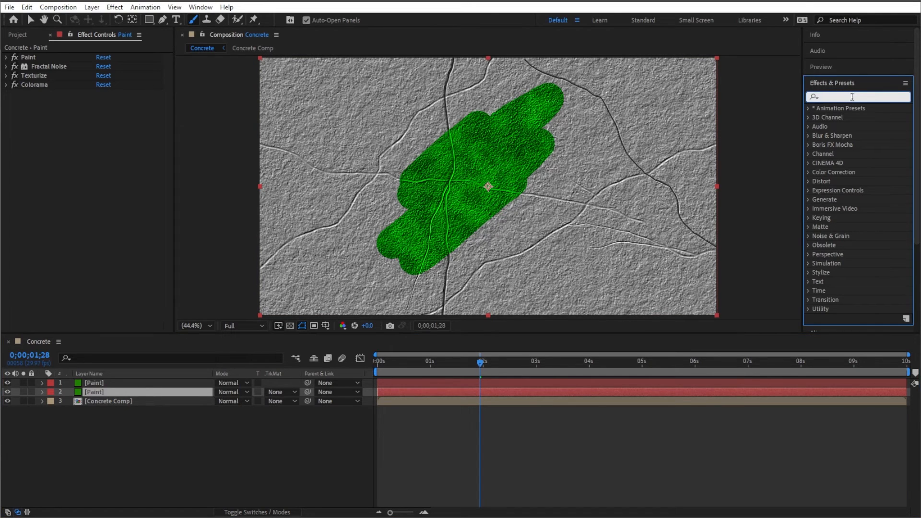
text(gauss)
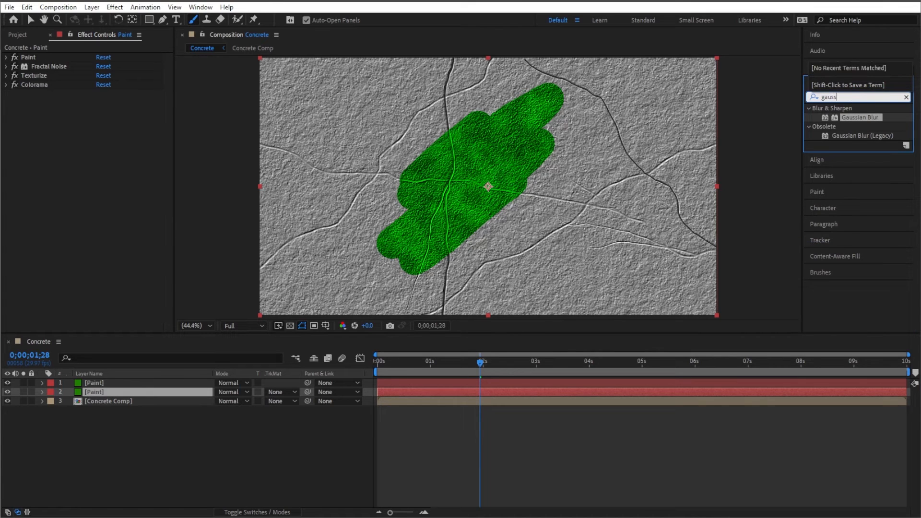
double_click(863, 117)
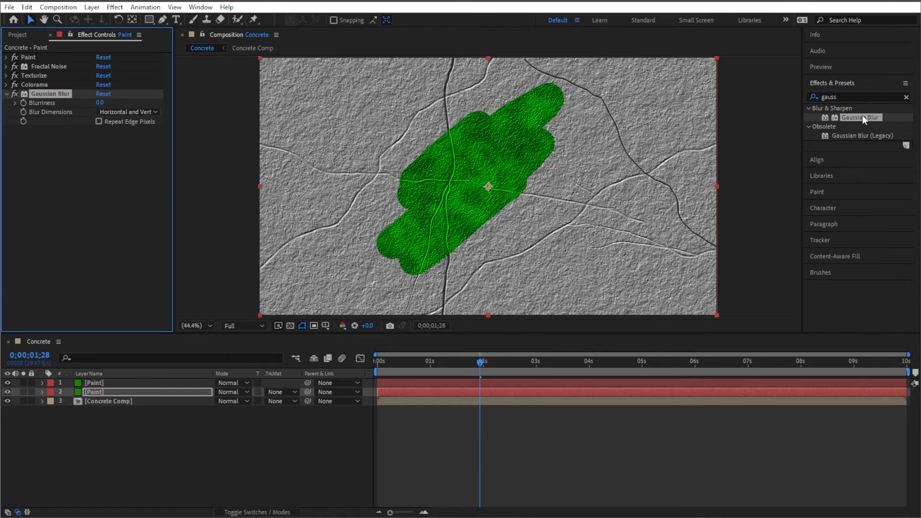
click(102, 103)
text(100)
key(Return)
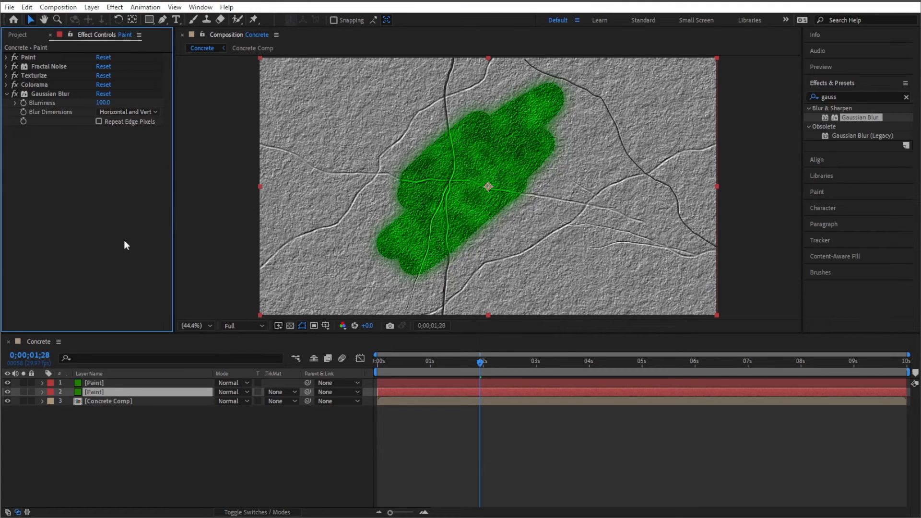
- Set the Texturize Texture Contrast on the top Paint layer to 1
click(105, 384)
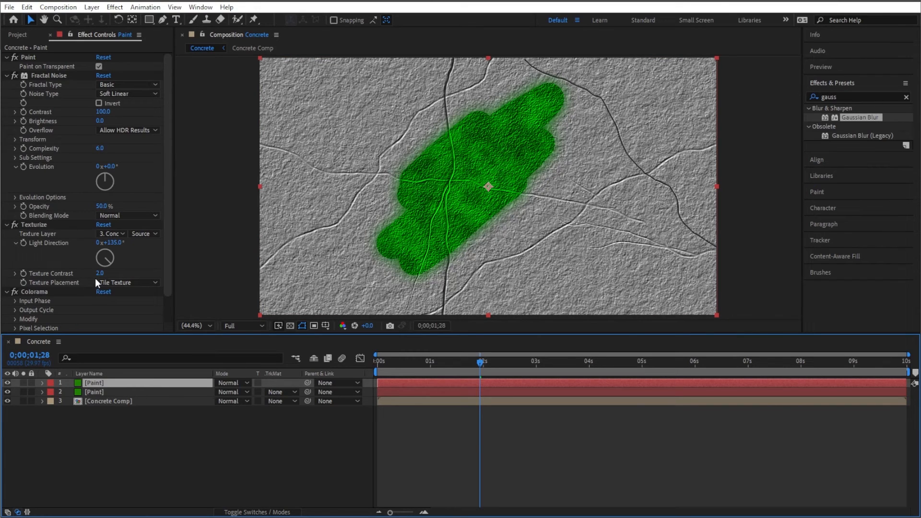
click(113, 256)
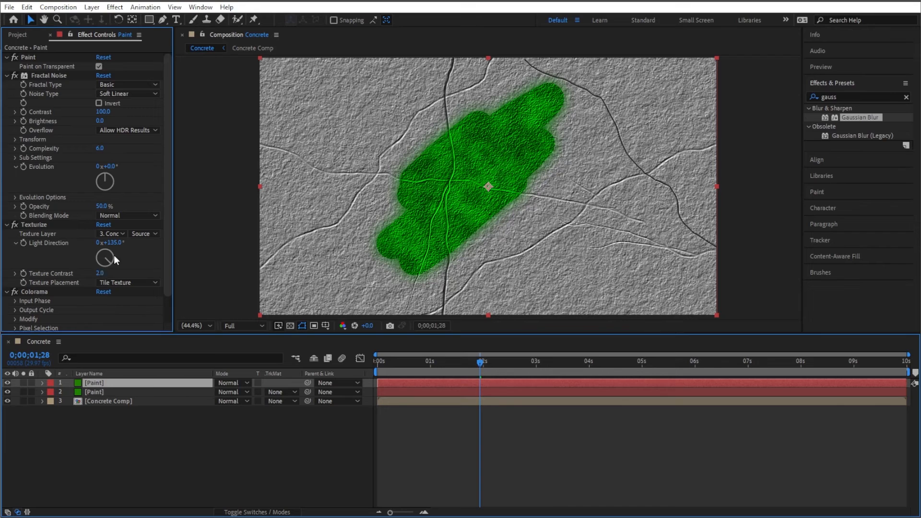
click(100, 273)
text(1)
key(Return)
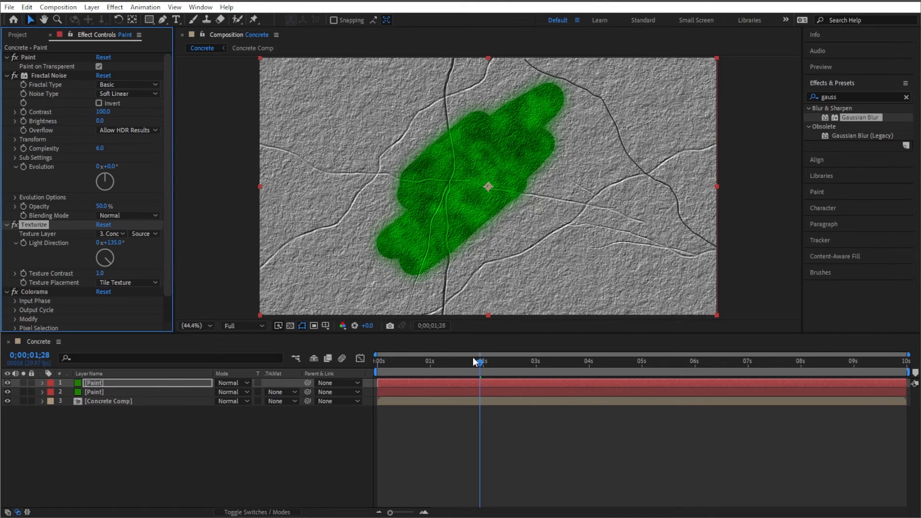
- Add generic_acme_logo.png from the project to the Concrete composition as the top layer
drag(402, 364, 520, 344)
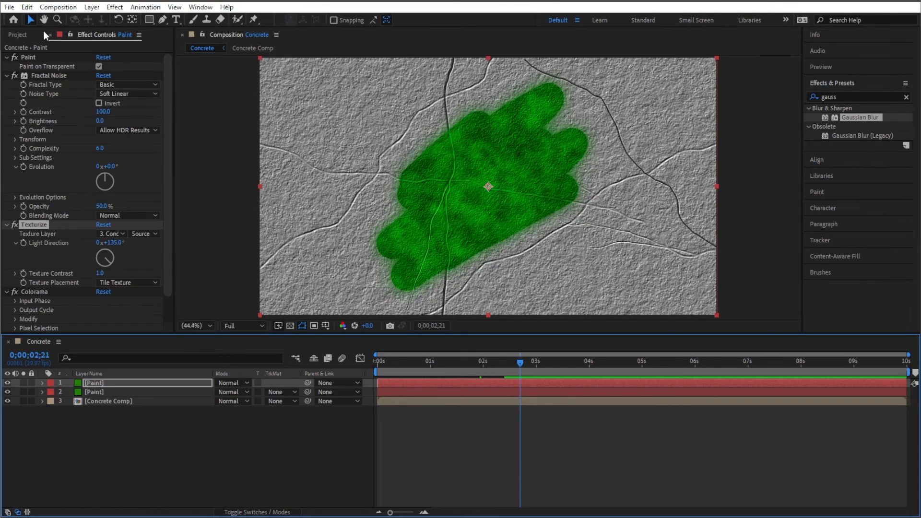
click(50, 35)
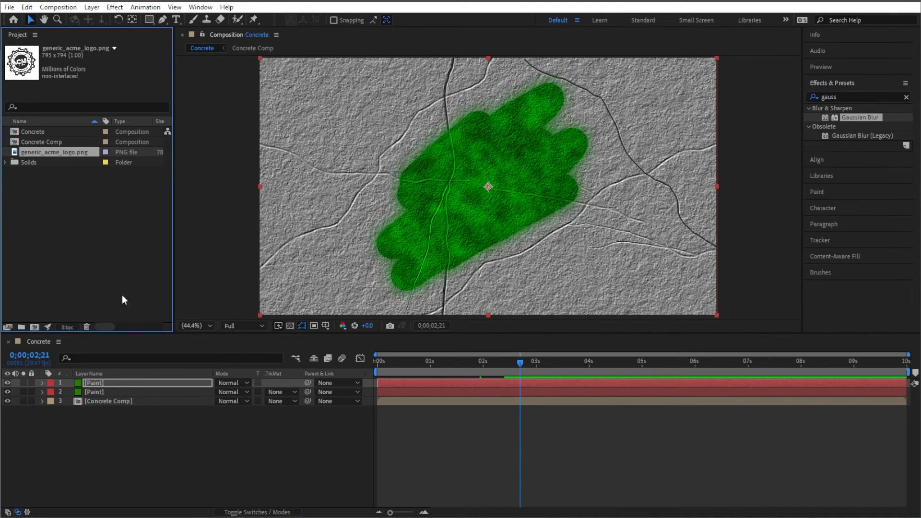
drag(75, 156, 87, 382)
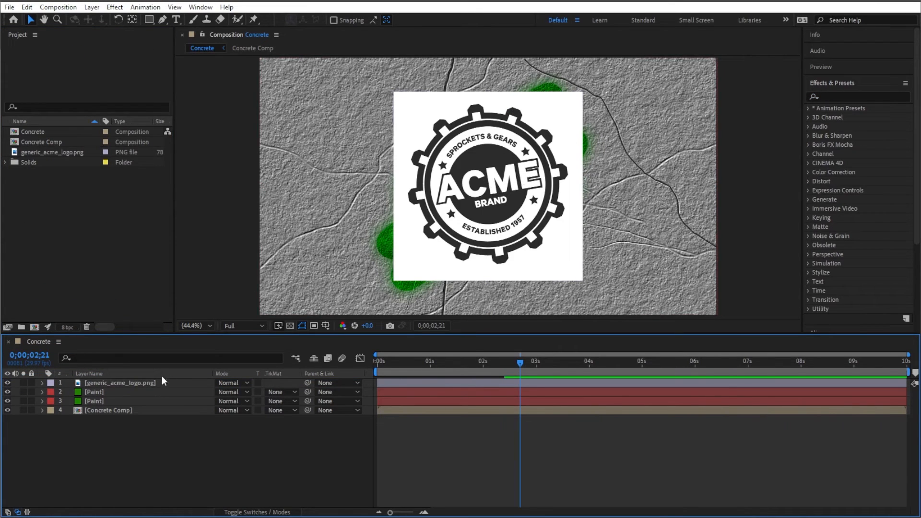
- Pre-compose the logo layer as LOGO_GOES_HERE, moving all attributes into the new composition
right_click(116, 383)
click(163, 325)
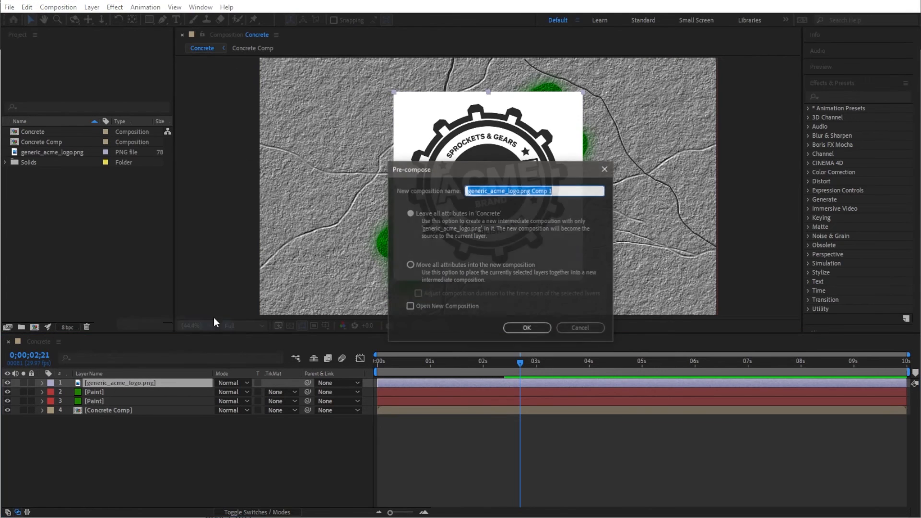
text(LO)
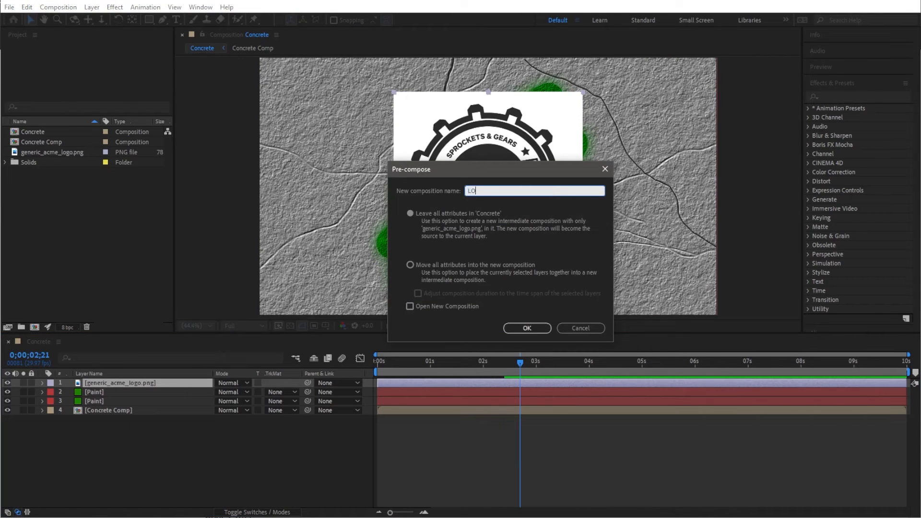
text(GO_GOES_HERE)
click(410, 264)
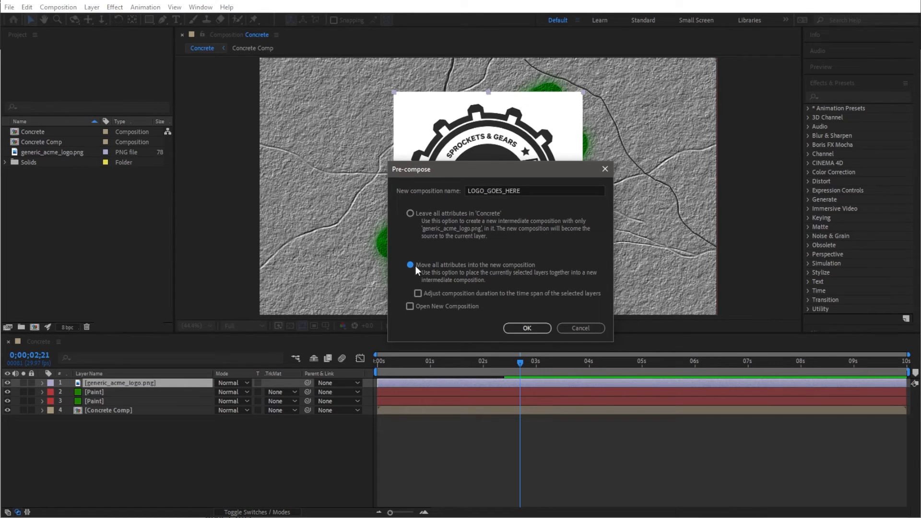
click(519, 331)
key(Caps_Lock)
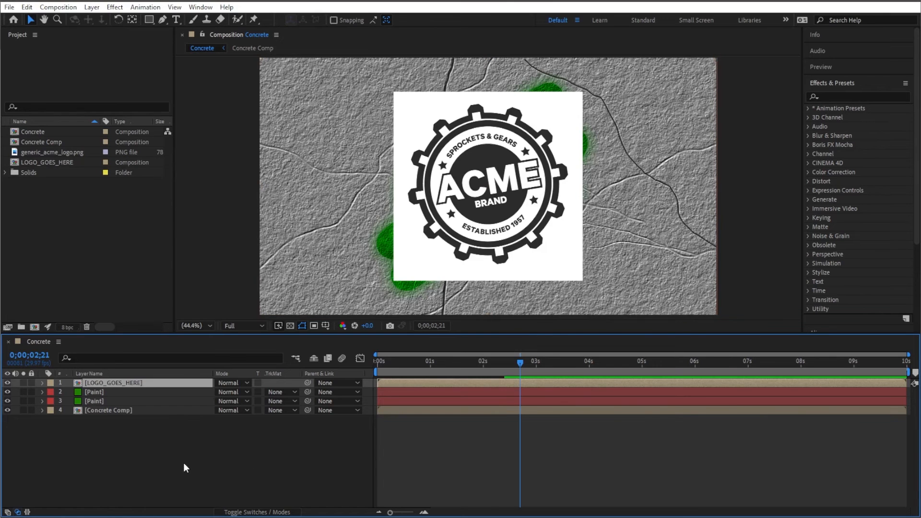
click(183, 462)
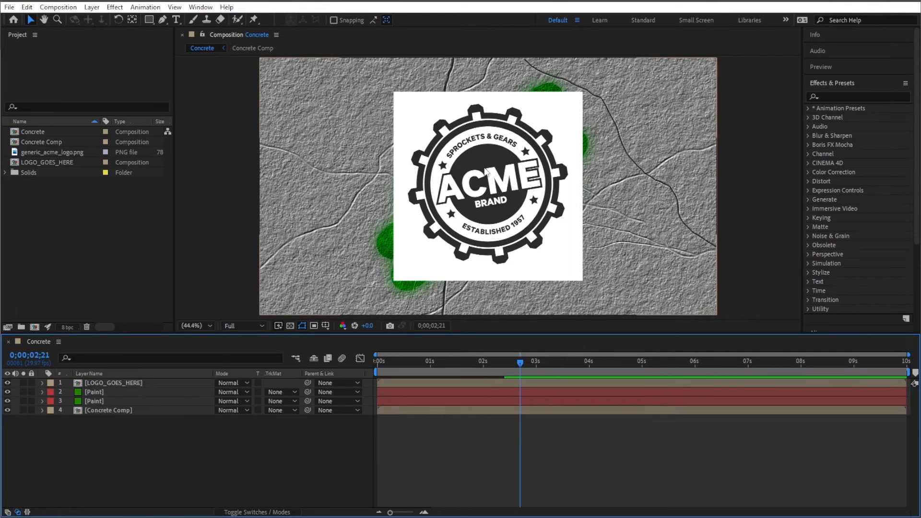
- Open the LOGO_GOES_HERE composition, enable the transparency grid and select the logo layer
double_click(146, 384)
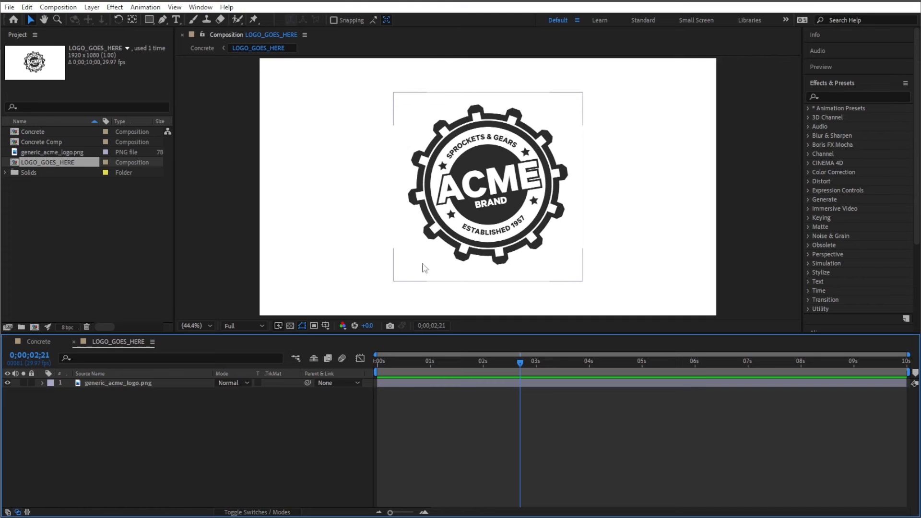
click(290, 326)
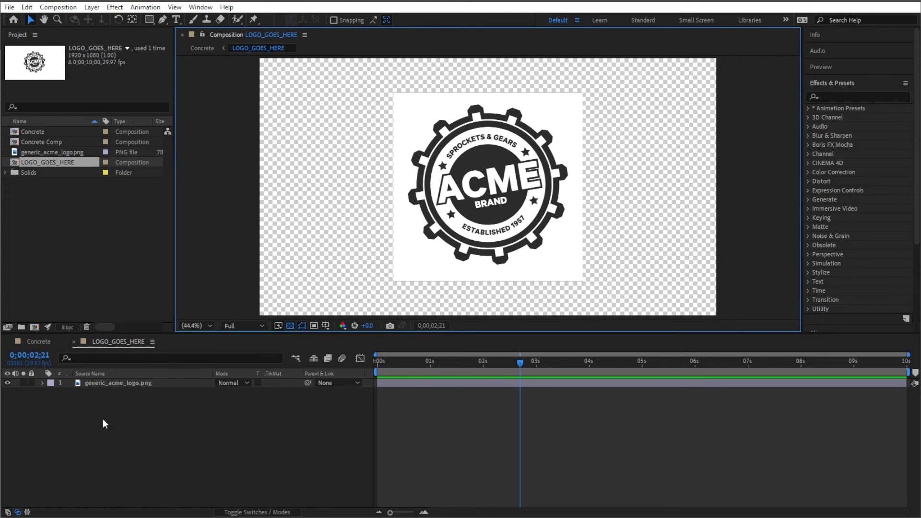
click(146, 382)
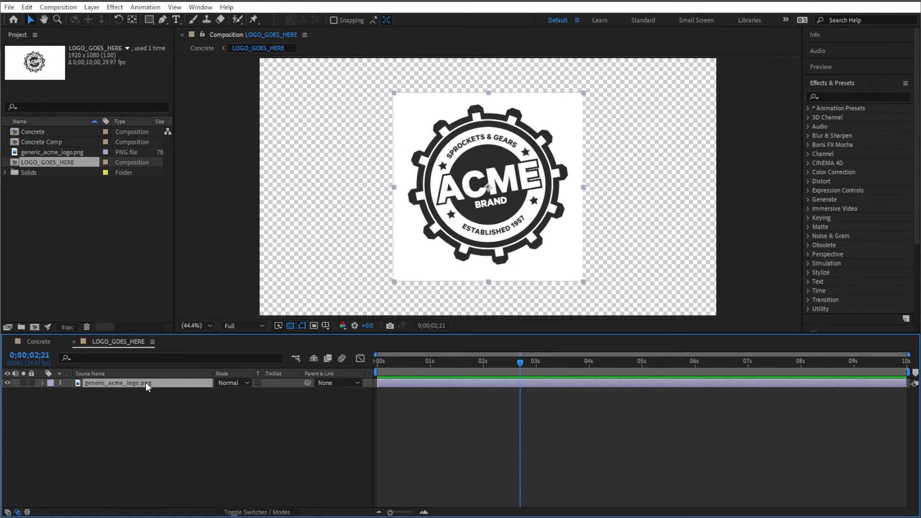
- Apply Extract to the logo layer with Black Point 3 and White Point 115 to remove the white background
click(830, 95)
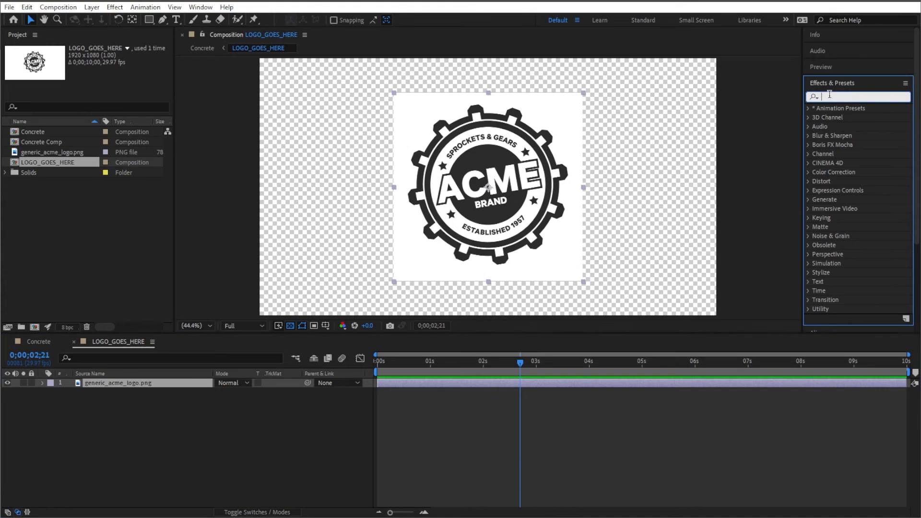
text(extract)
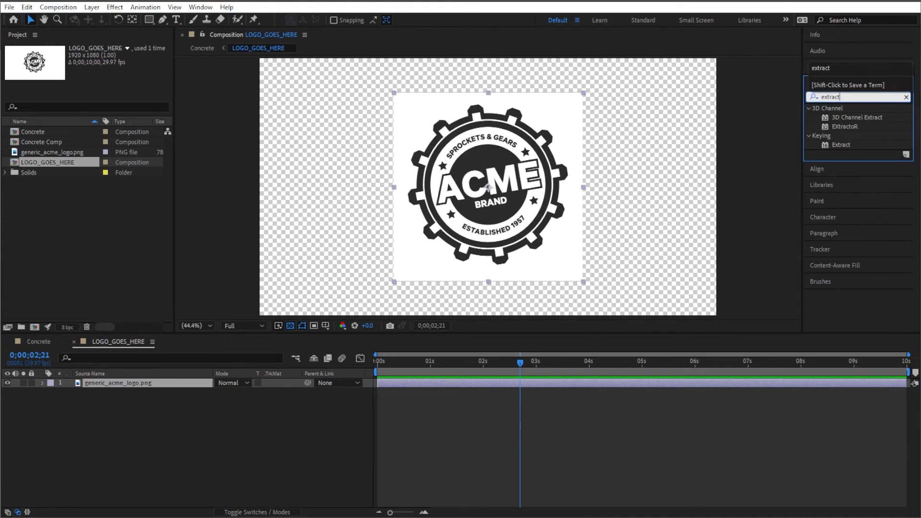
double_click(843, 145)
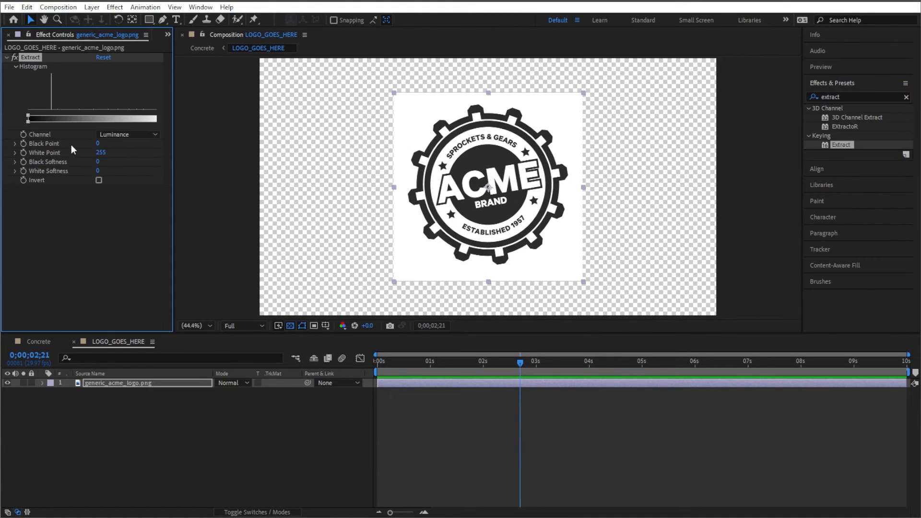
drag(26, 117, 54, 115)
drag(116, 123, 90, 117)
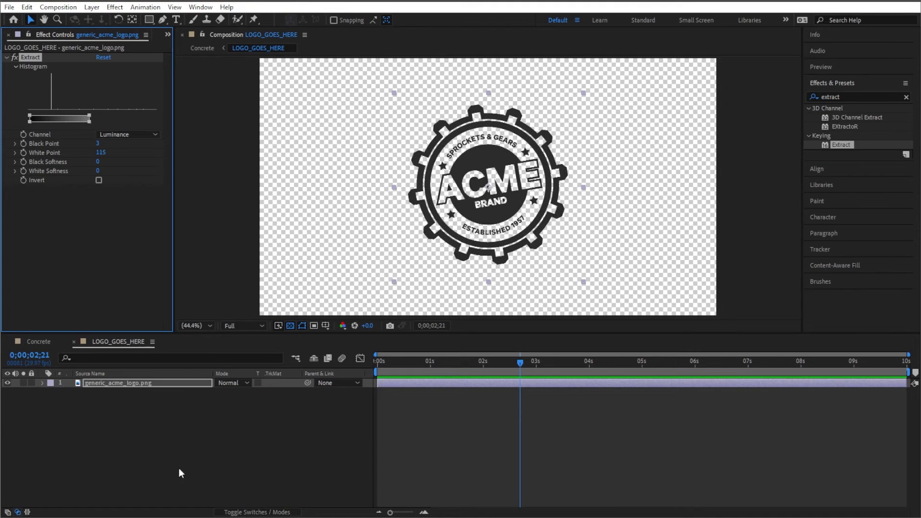
click(177, 448)
- In the Concrete composition, move the logo layer below the top Paint layer and set its track matte to Alpha Matte "[Paint]"
click(38, 341)
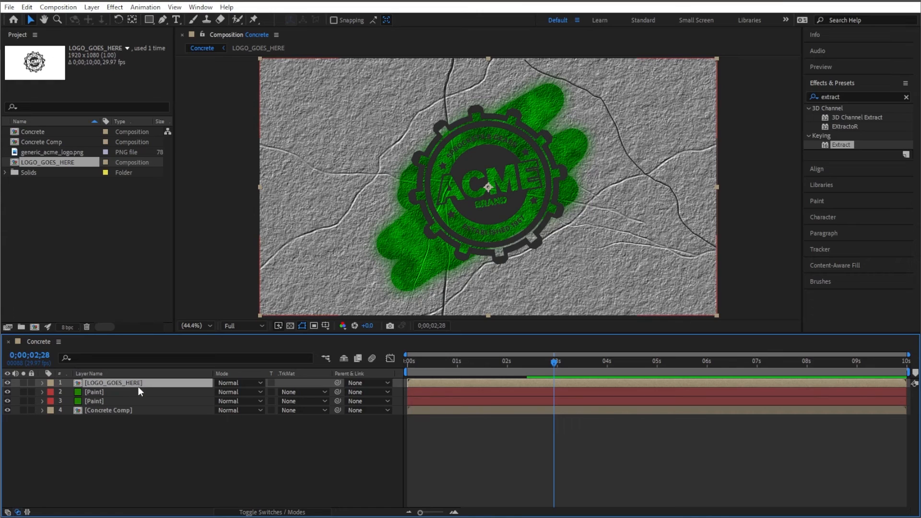
mouse_move(150, 382)
mouse_down()
mouse_move(150, 396)
mouse_move(114, 401)
mouse_up()
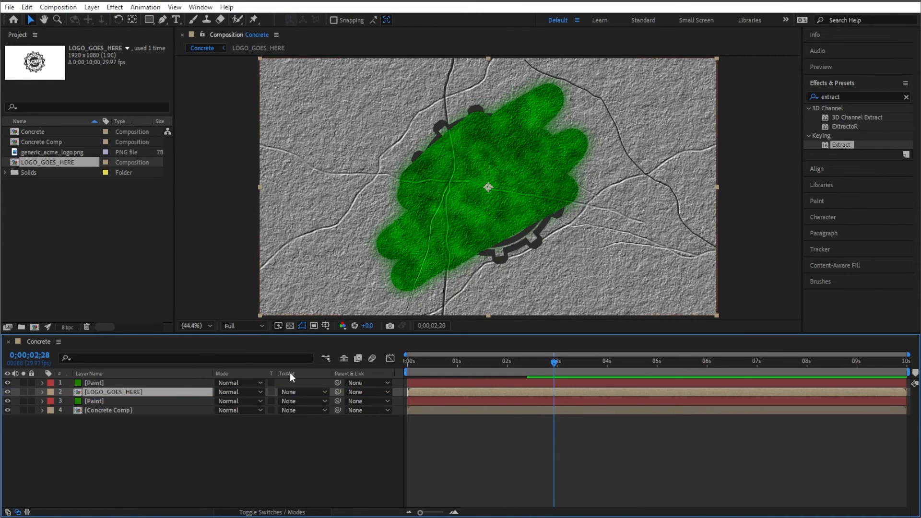
click(267, 513)
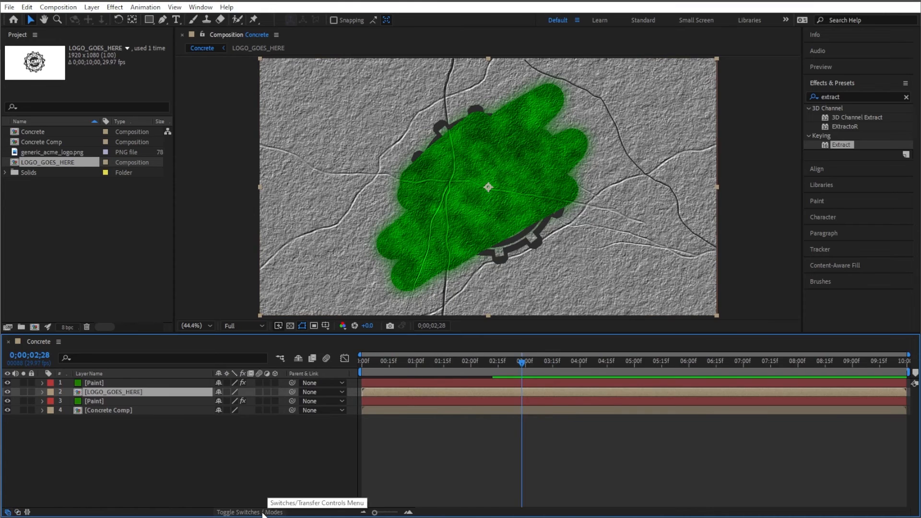
click(270, 513)
click(323, 392)
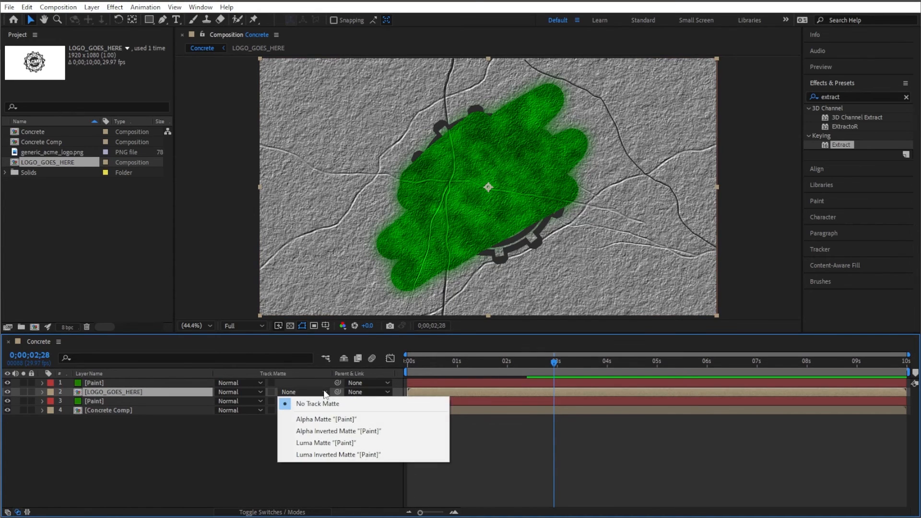
click(326, 420)
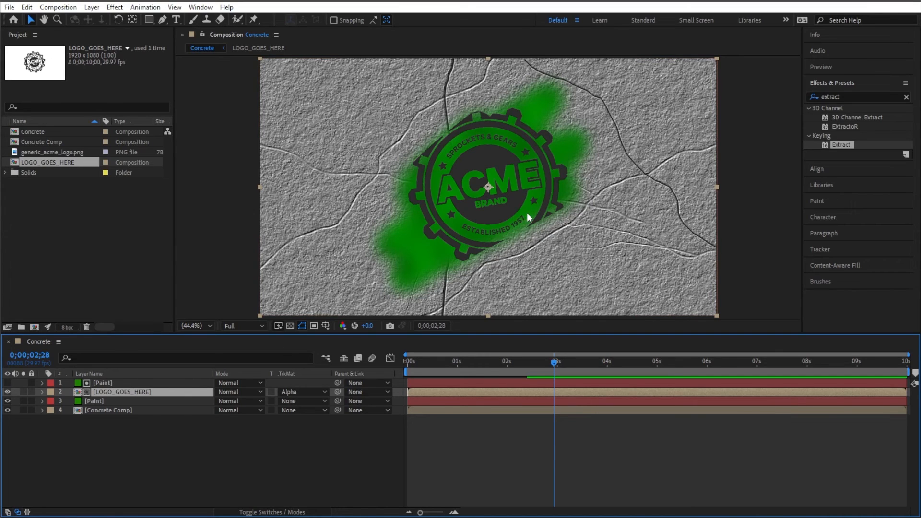
- Duplicate the top Paint layer, move the copy below the logo layer and turn its visibility on
click(94, 402)
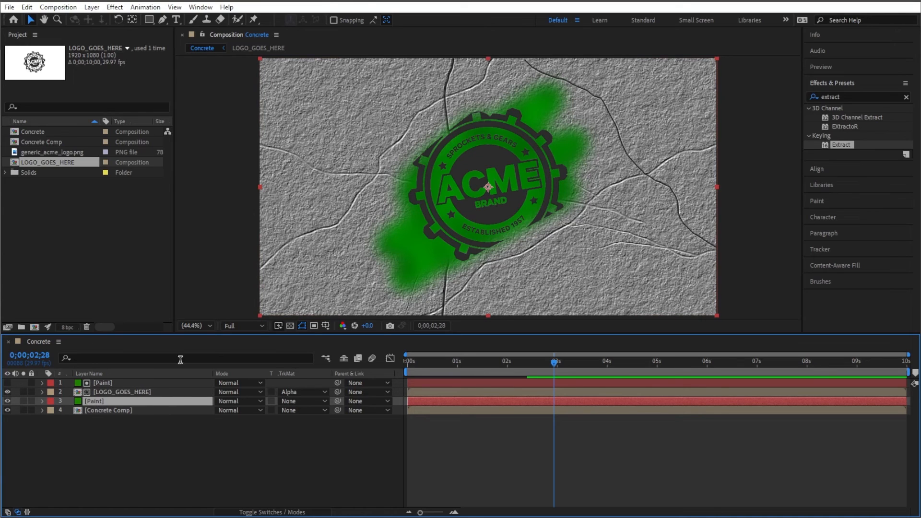
click(127, 383)
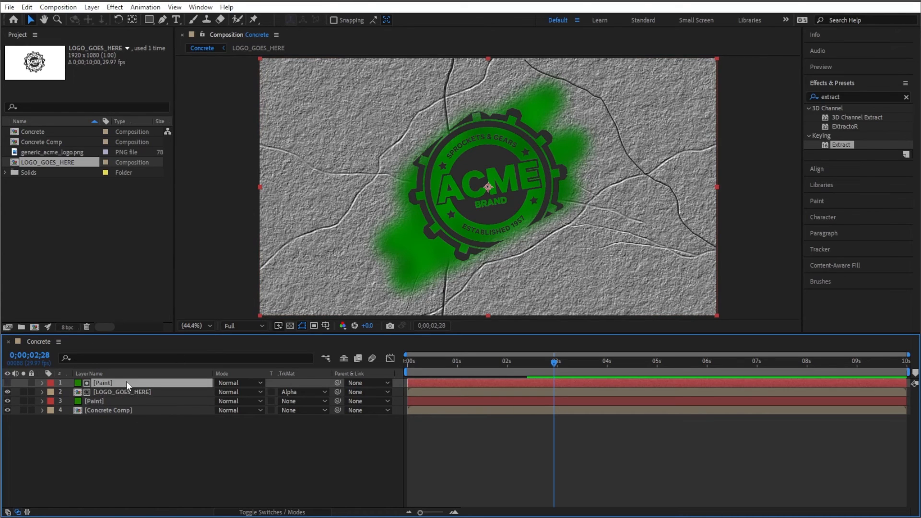
key(ctrl+d)
drag(116, 382, 116, 406)
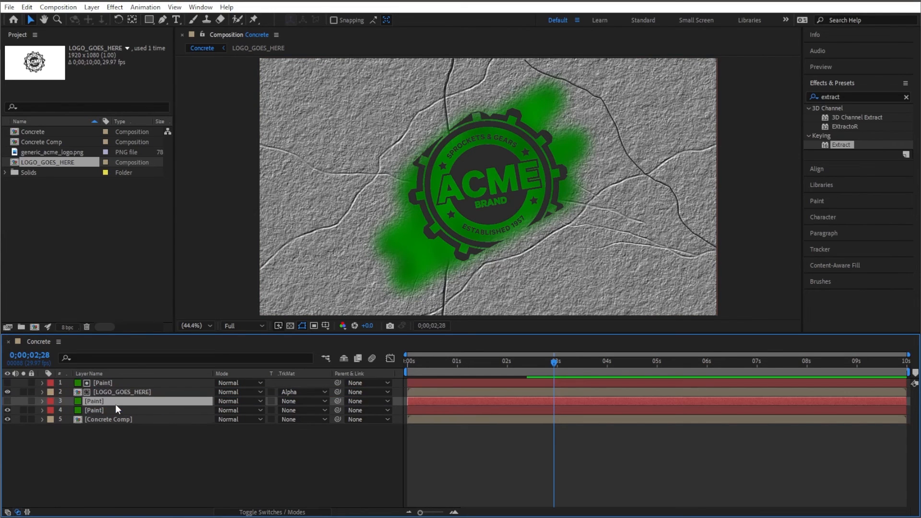
click(7, 401)
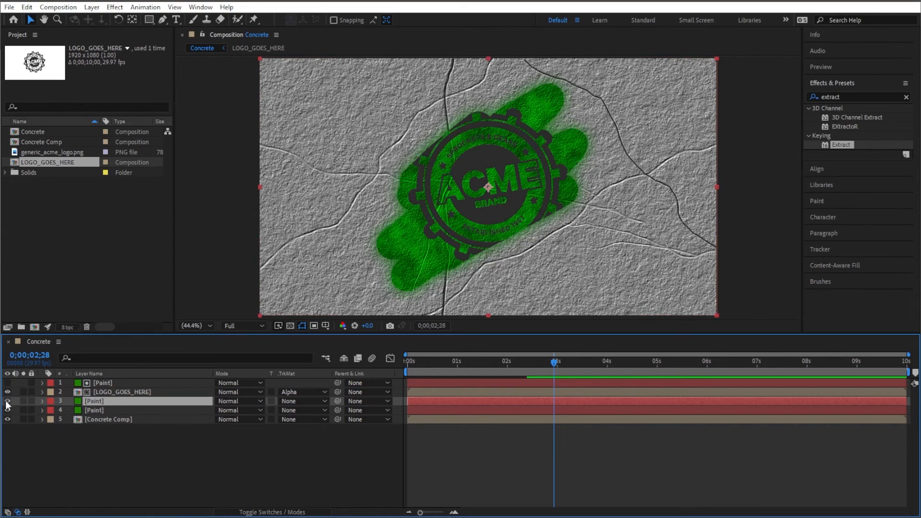
- Apply the Texturize effect to the LOGO_GOES_HERE layer in the Concrete composition
mouse_move(455, 361)
mouse_down()
mouse_move(413, 367)
mouse_move(580, 363)
mouse_up()
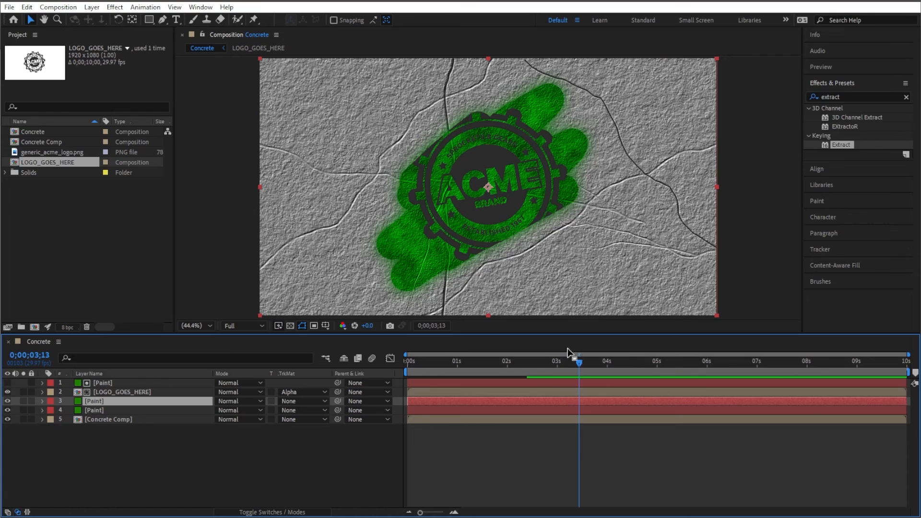
click(159, 391)
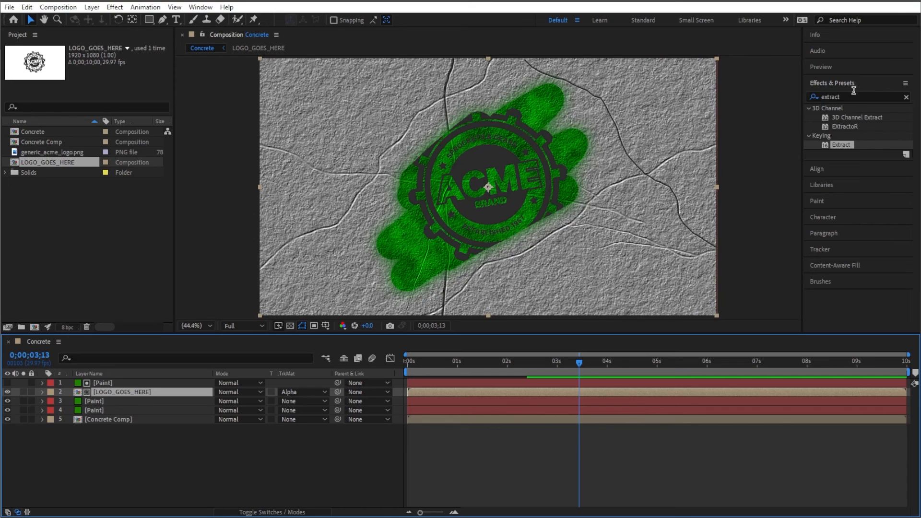
drag(862, 98, 836, 100)
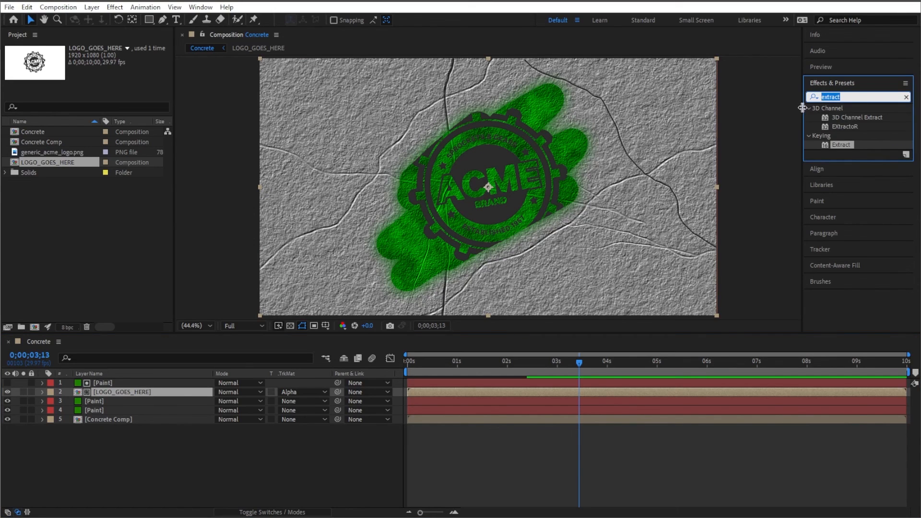
text(textur)
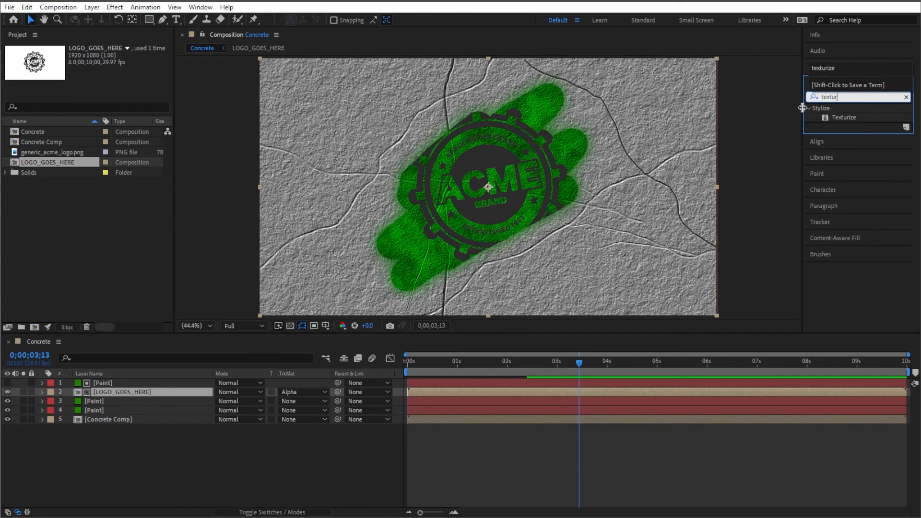
double_click(845, 118)
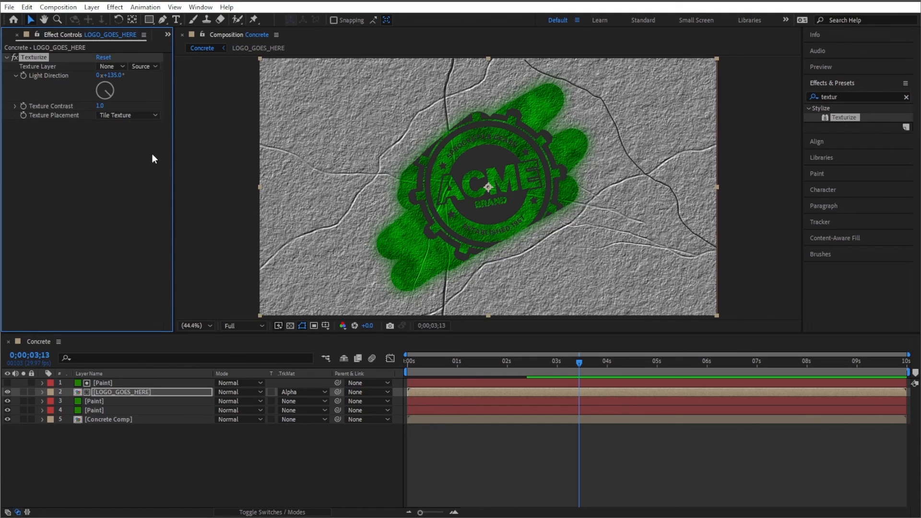
- Set Texturize's Texture Layer to Concrete Comp and Texture Contrast to 0.5, and preview the animation
click(111, 66)
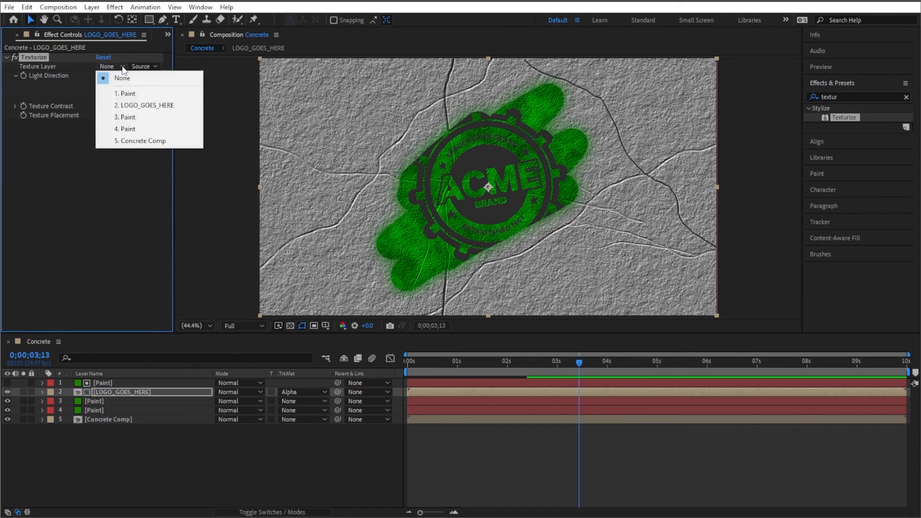
click(144, 141)
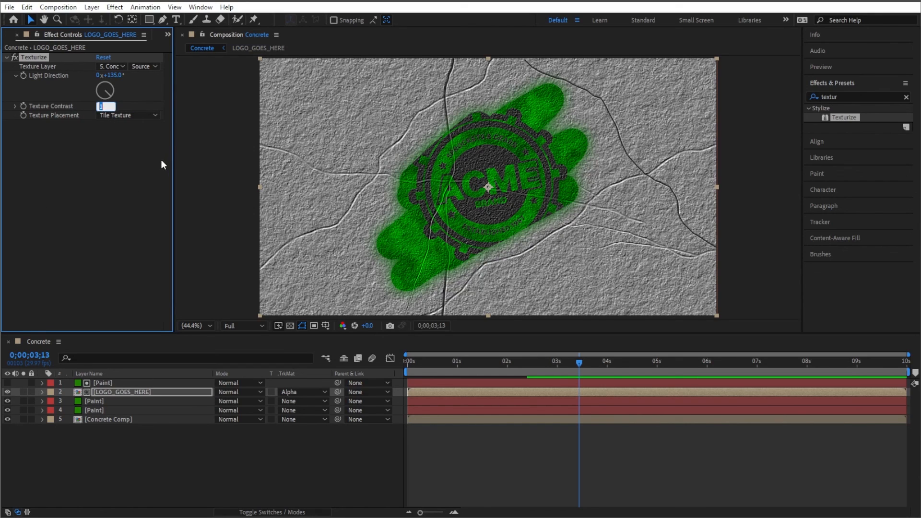
text(0.5)
click(106, 162)
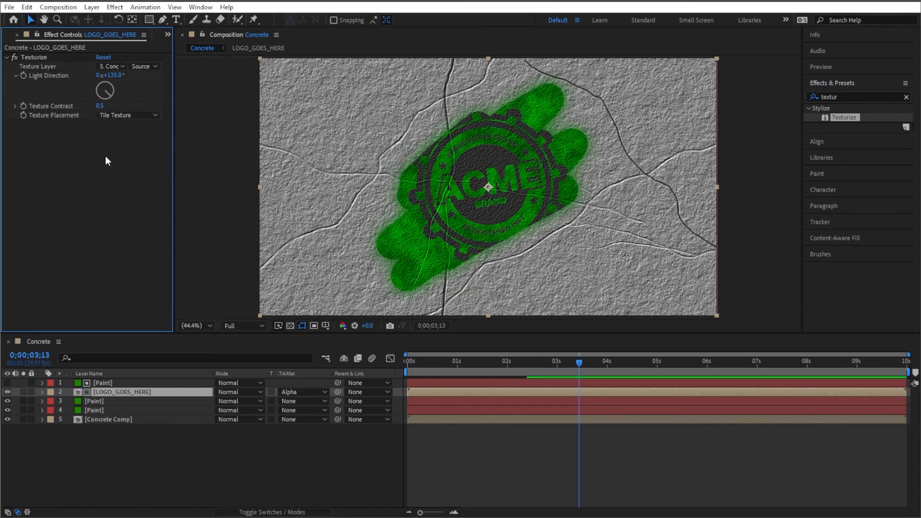
key(space)
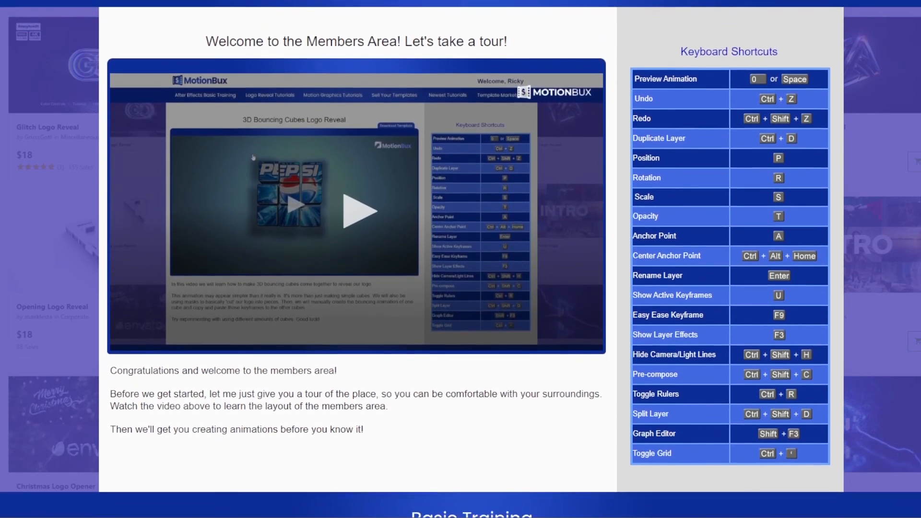
- Scroll through the MotionBux members area web page and its tutorial sections
scroll(461, 260, down, 4)
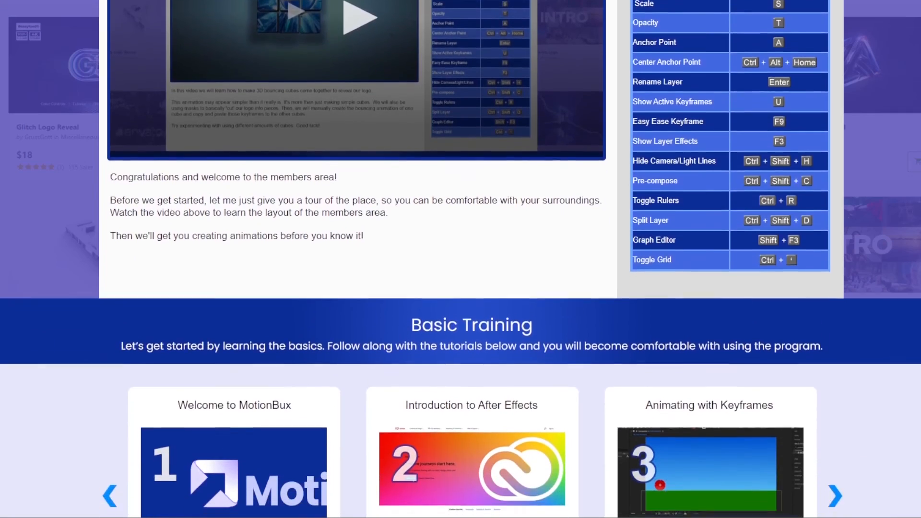
scroll(461, 259, down, 5)
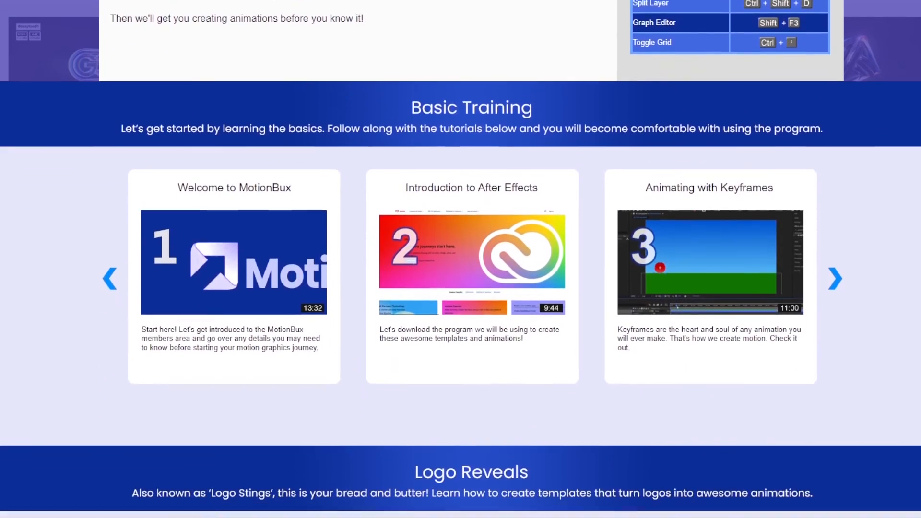
scroll(460, 259, down, 5)
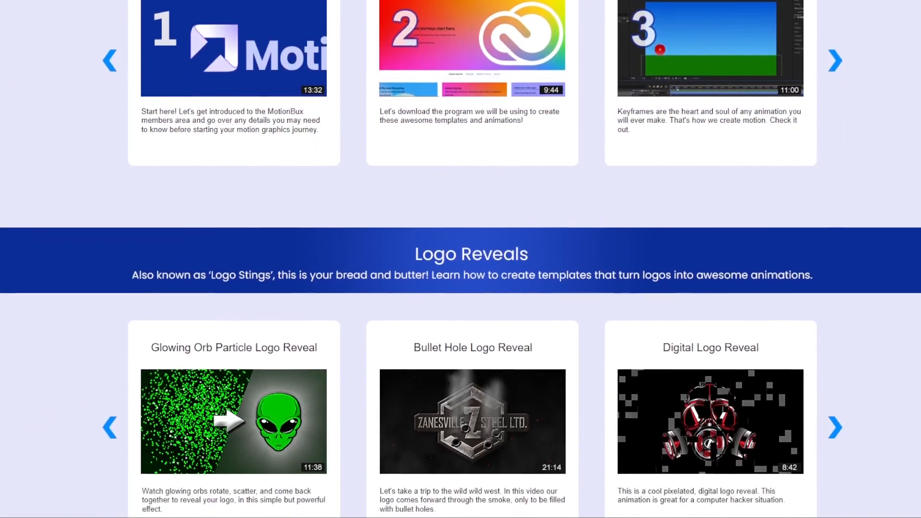
scroll(461, 259, down, 5)
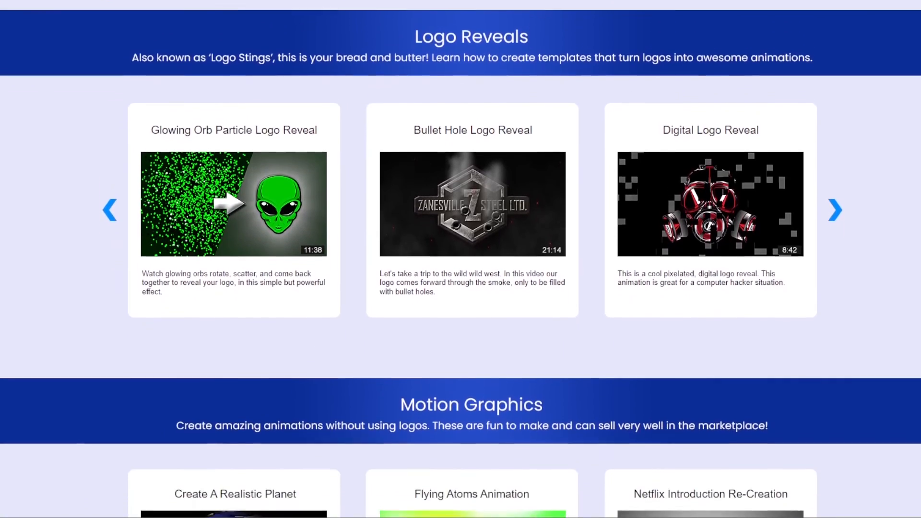
scroll(460, 259, down, 5)
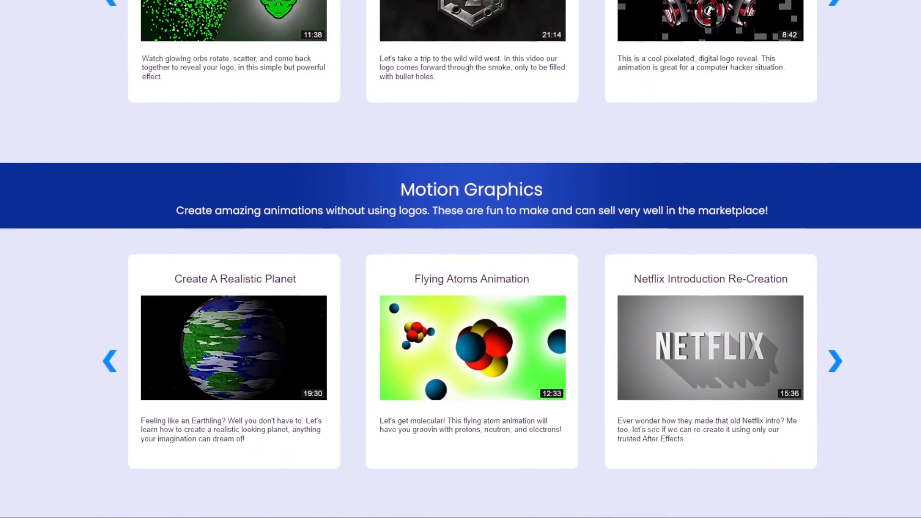
scroll(460, 259, down, 5)
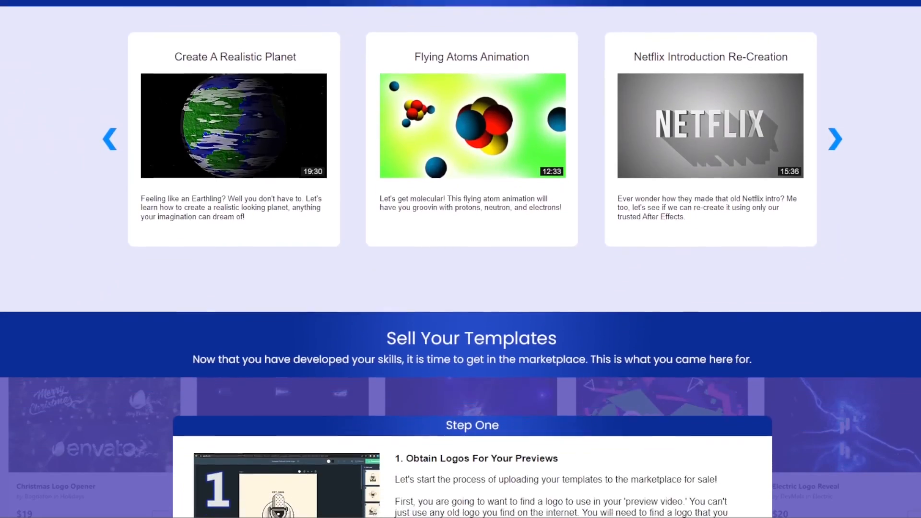
scroll(461, 259, down, 5)
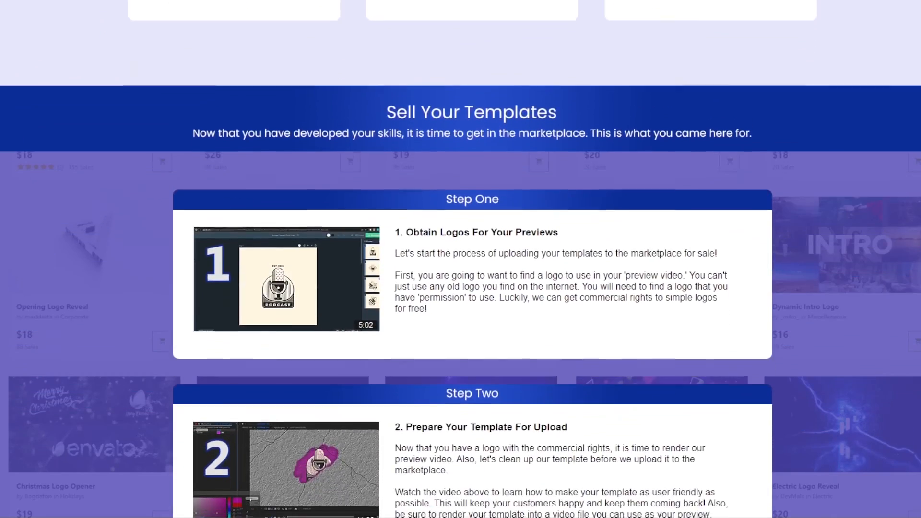
scroll(473, 288, down, 4)
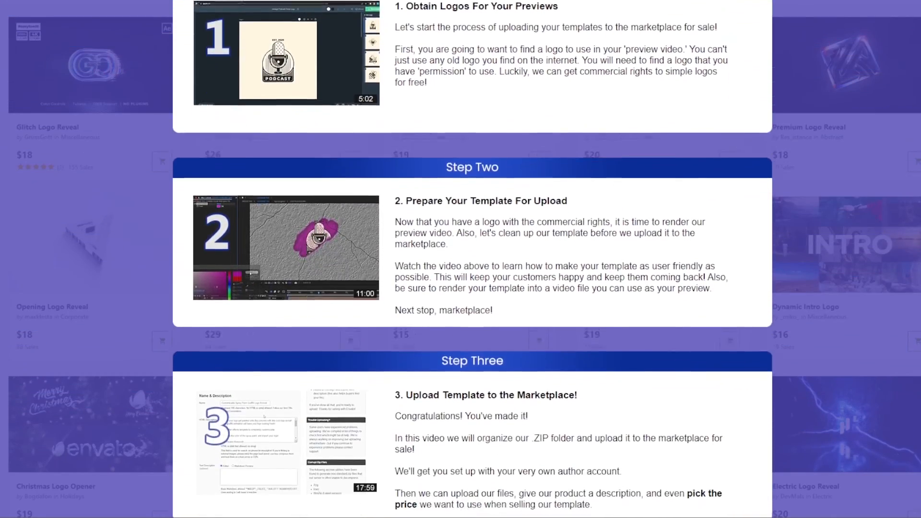
scroll(472, 259, down, 5)
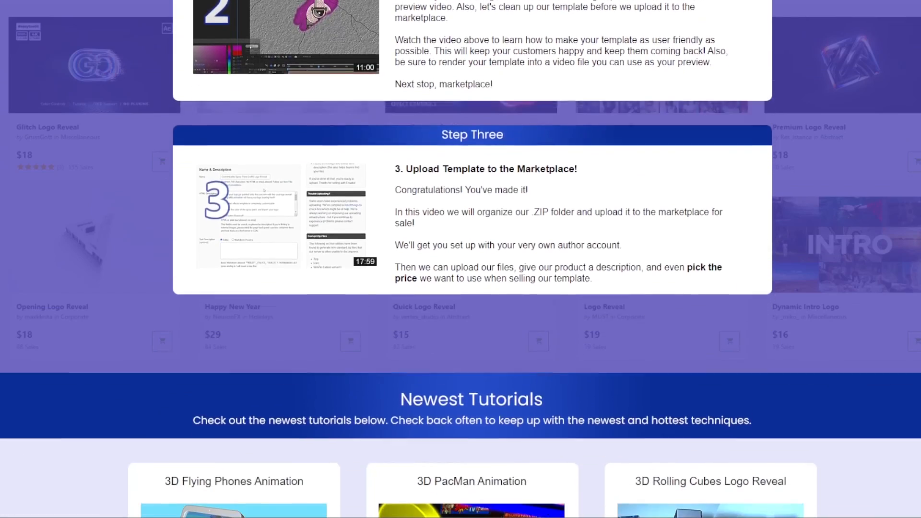